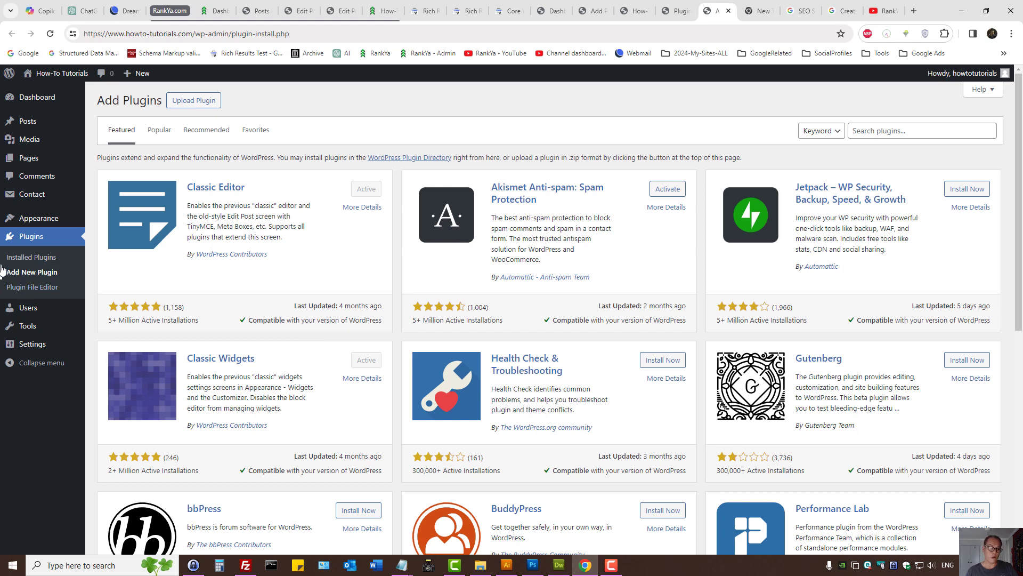
Step: Search the plugin directory for yoast, and install and activate the Yoast SEO plugin
click(884, 130)
text(yoast)
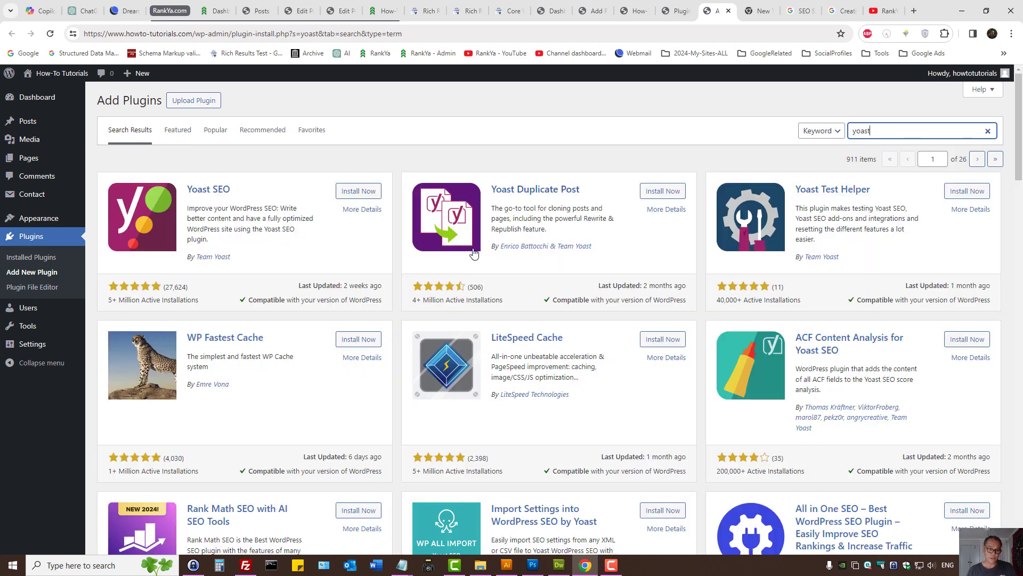
click(356, 191)
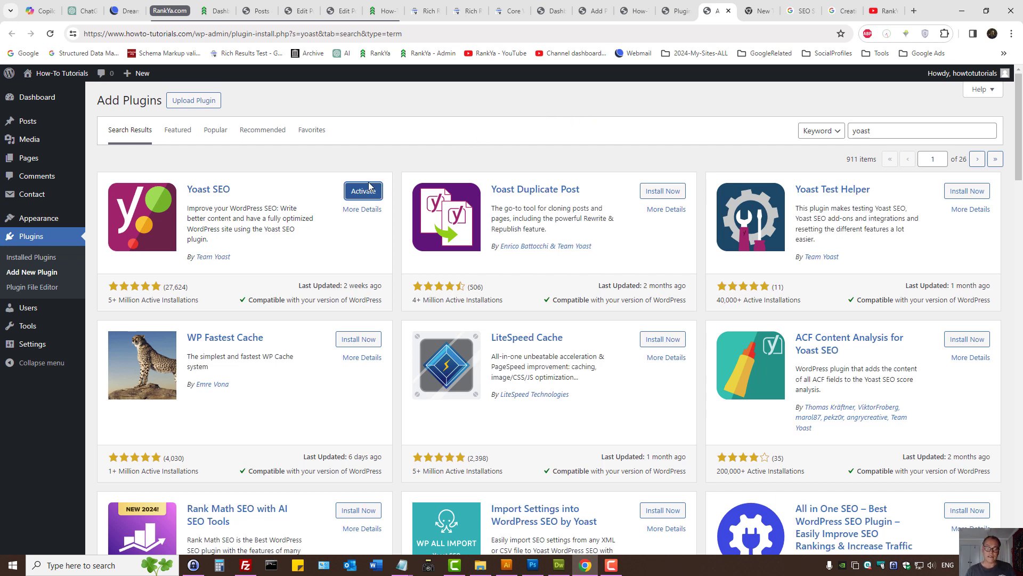
click(365, 190)
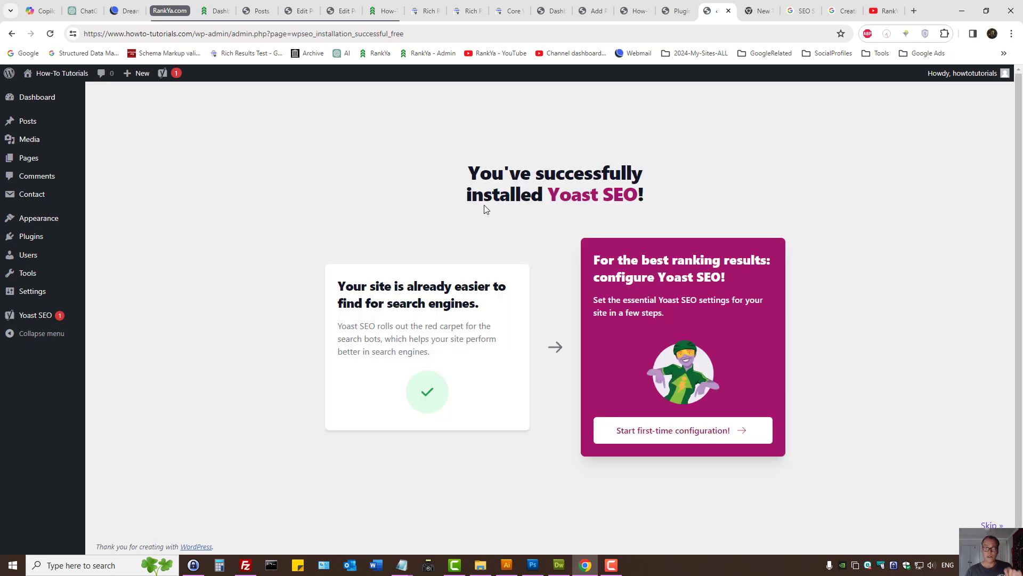
Step: Open the How-To Setup and Use Yoast SEO Plugin draft for editing on the RankYa site and examine its SEO title and meta description
click(381, 11)
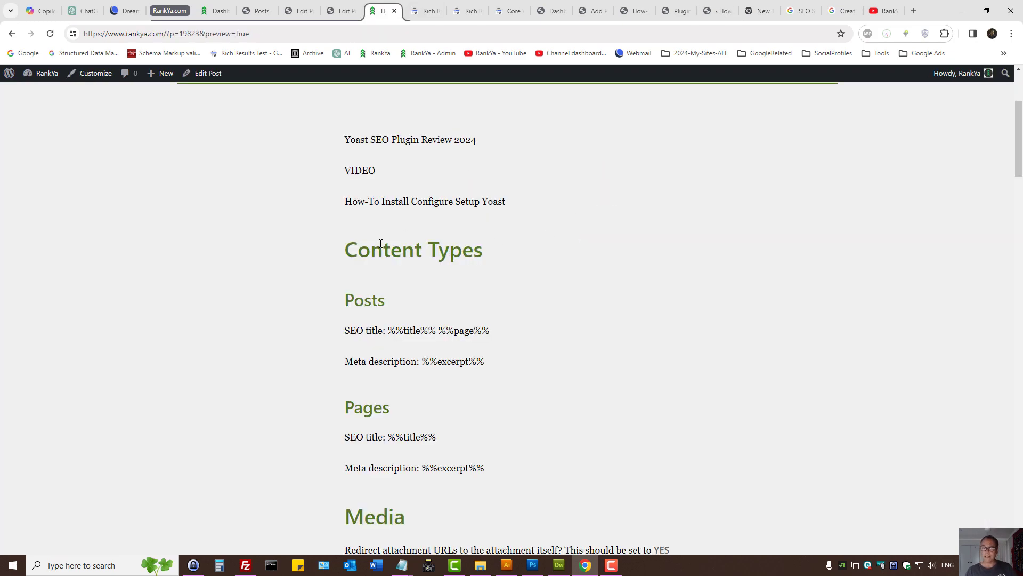
scroll(381, 244, up, 3)
scroll(378, 239, down, 3)
scroll(378, 238, up, 3)
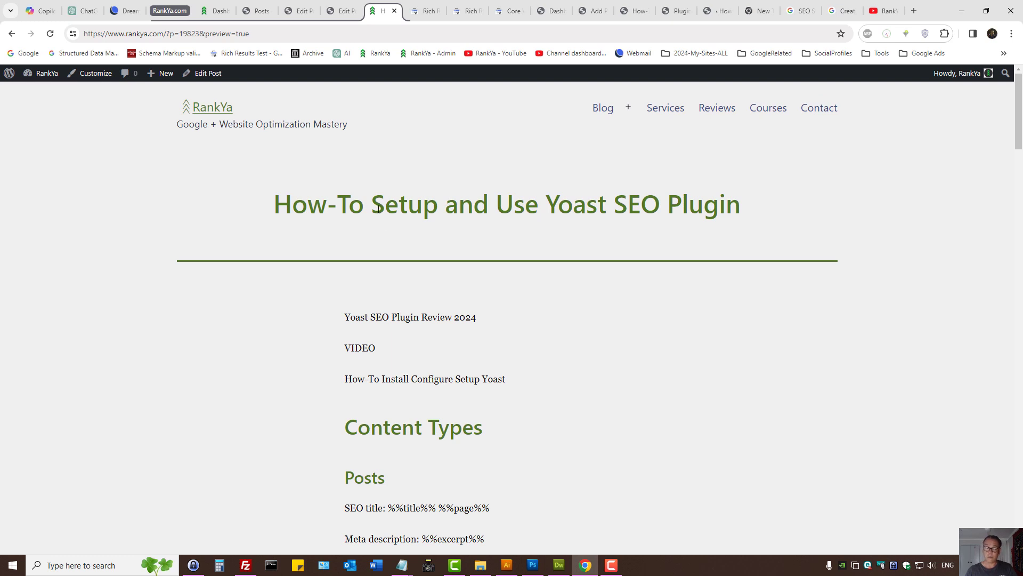
middle_click(205, 73)
click(406, 11)
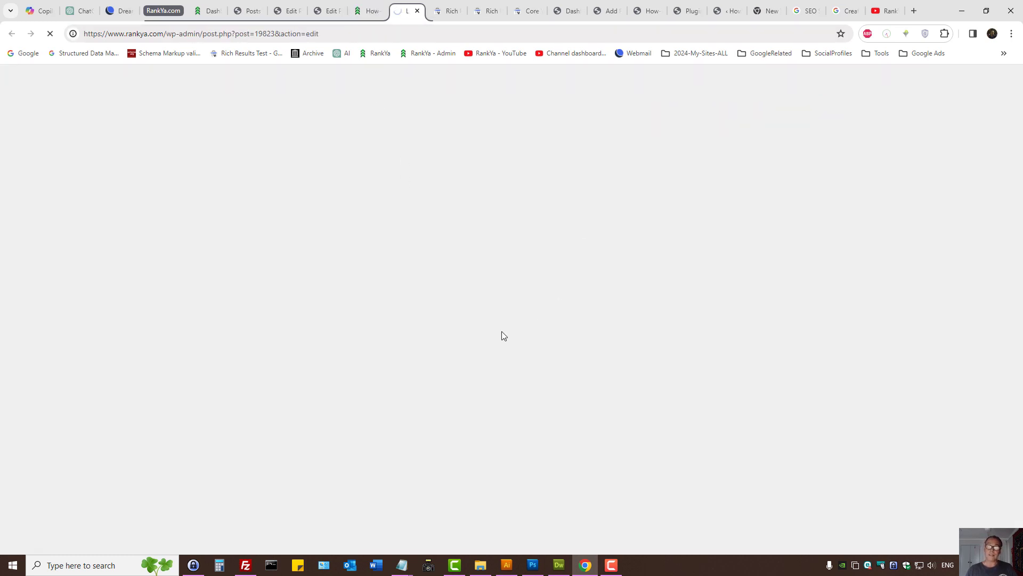
scroll(479, 333, down, 15)
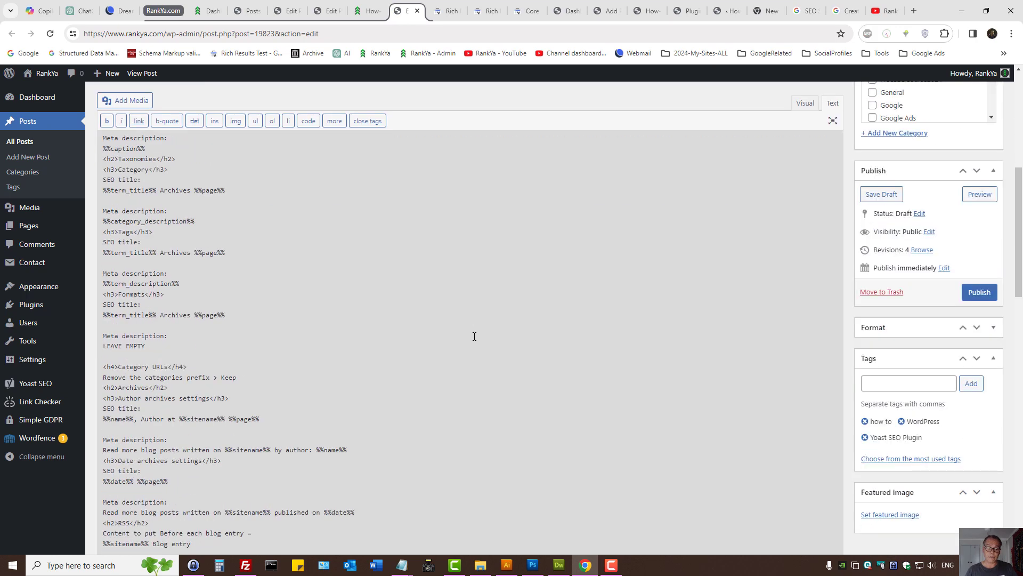
triple_click(139, 128)
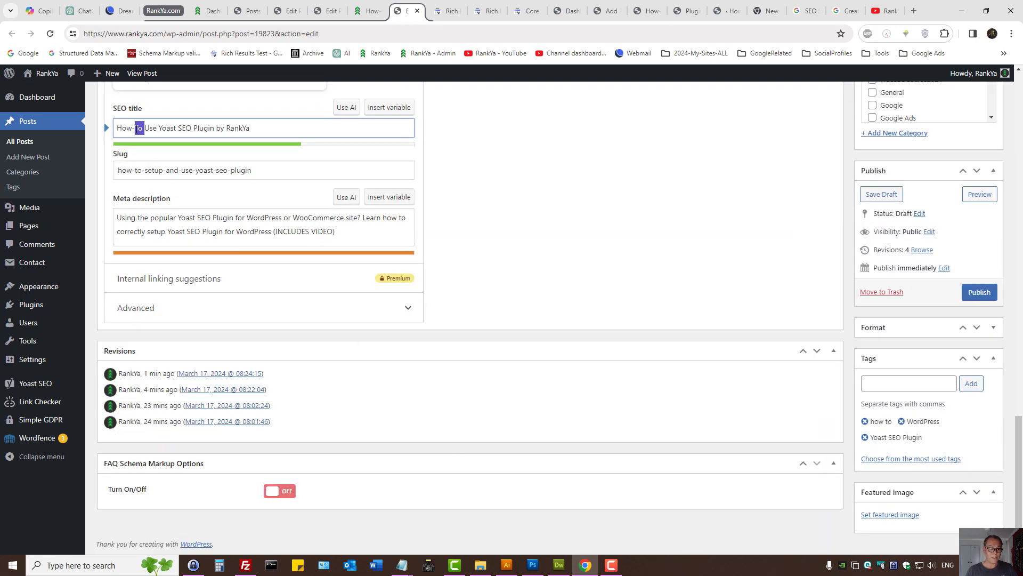
triple_click(214, 229)
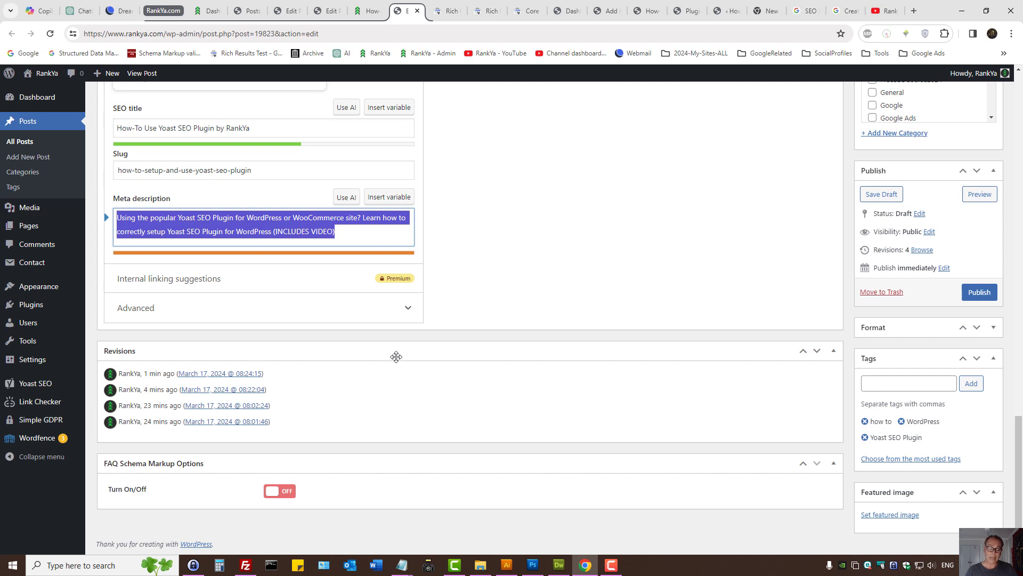
mouse_move(28, 385)
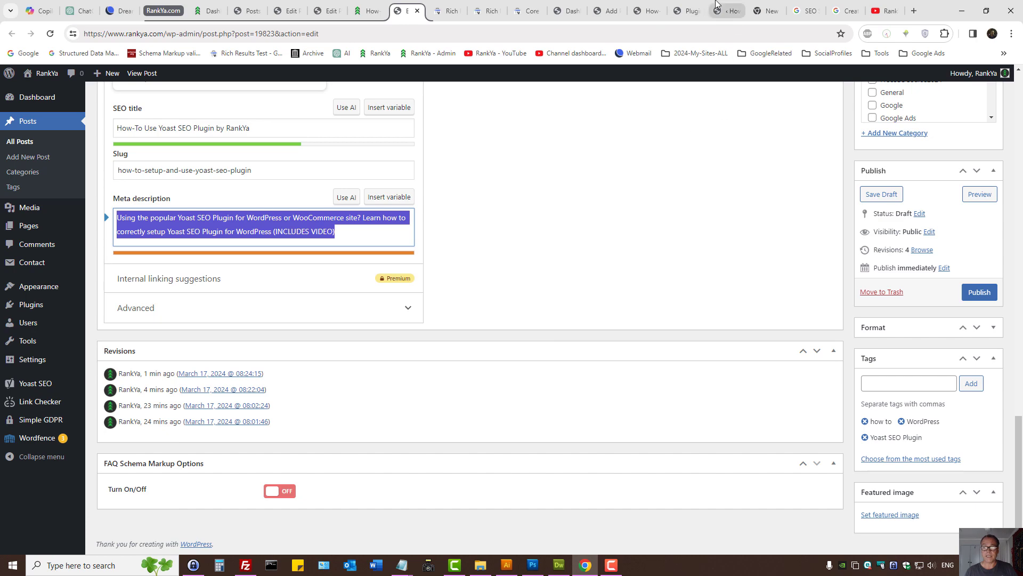
scroll(530, 340, up, 2)
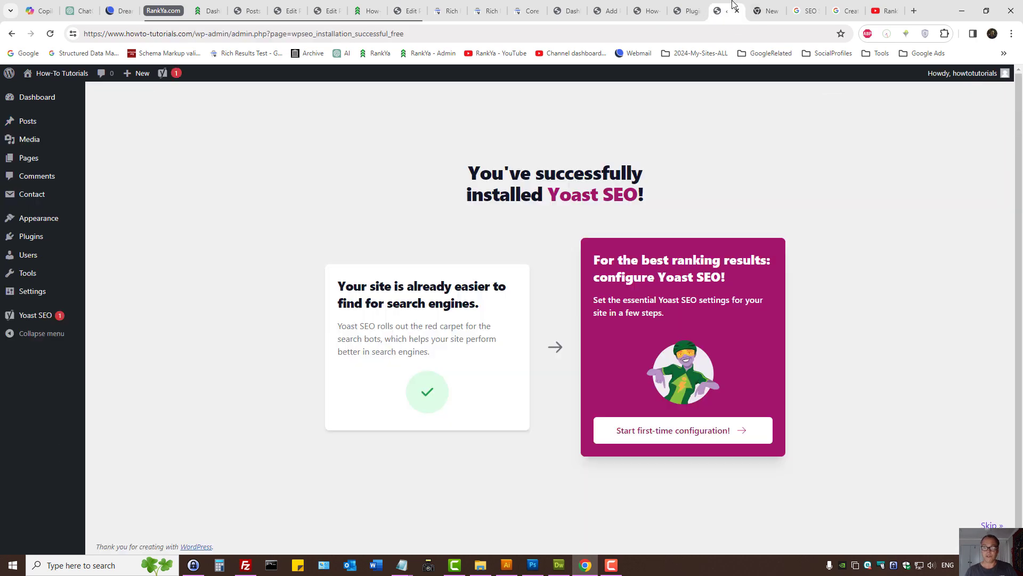
Step: Start Yoast's first-time configuration on the How-To Tutorials site, run the SEO data optimization and continue to site representation
drag(461, 176, 666, 201)
click(666, 198)
click(641, 430)
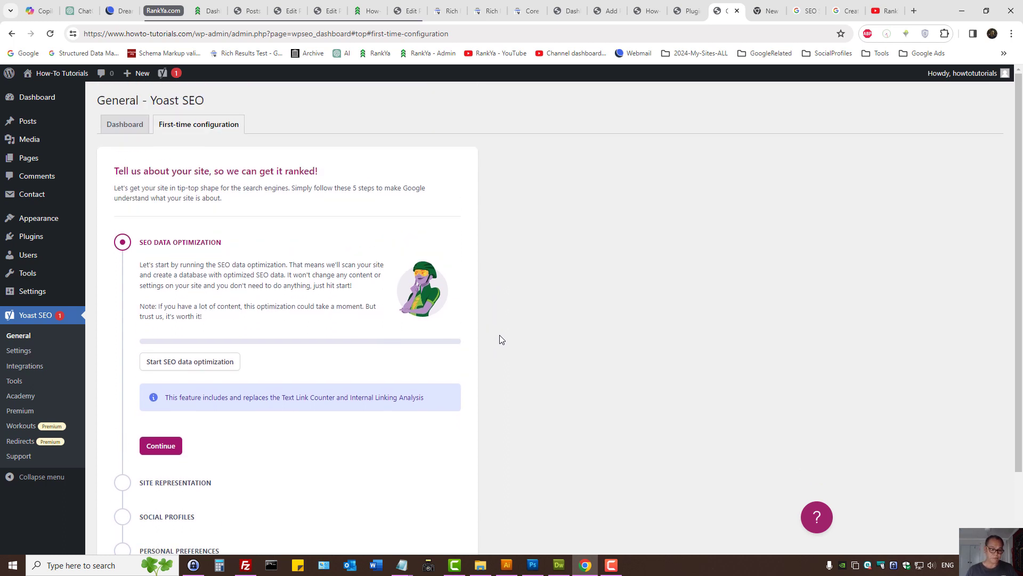
click(170, 368)
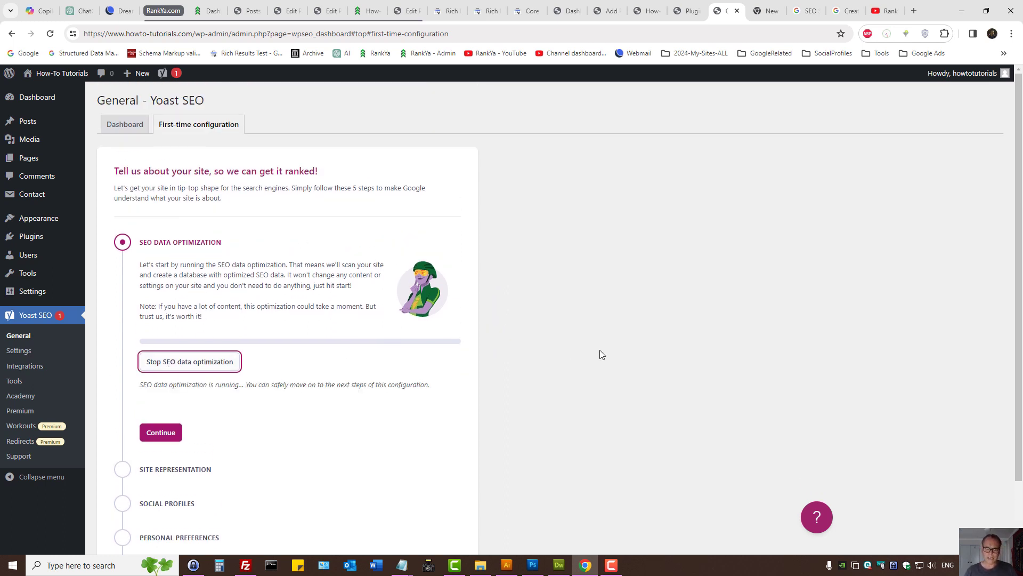
click(160, 433)
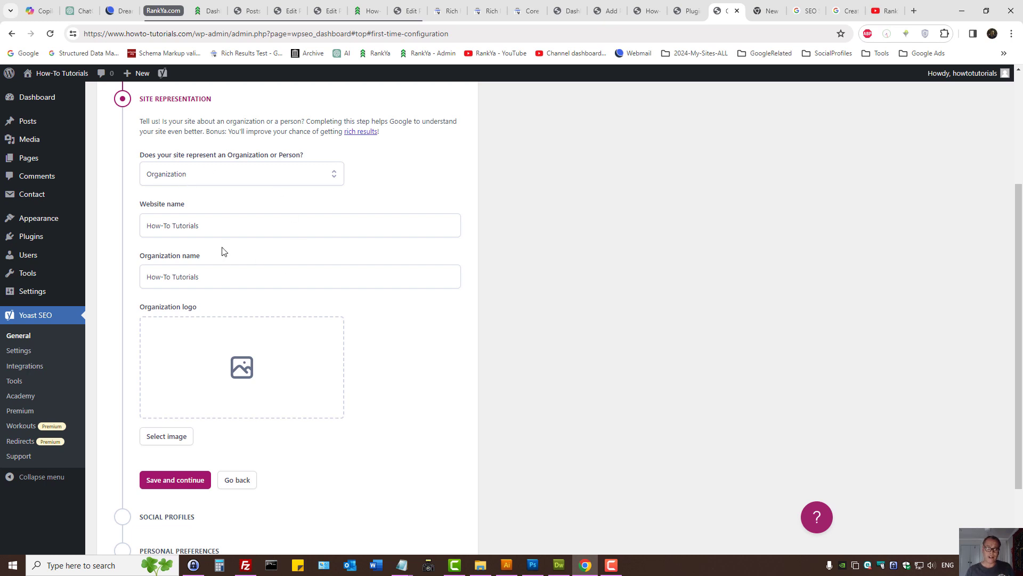
Step: Try to continue past site representation as an Organization without providing a logo
scroll(266, 253, down, 2)
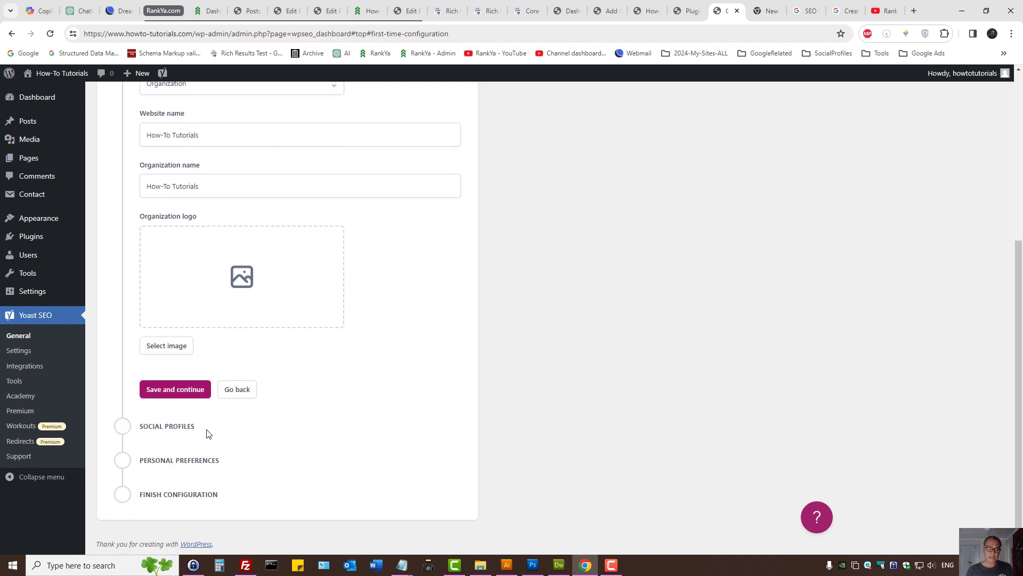
click(165, 393)
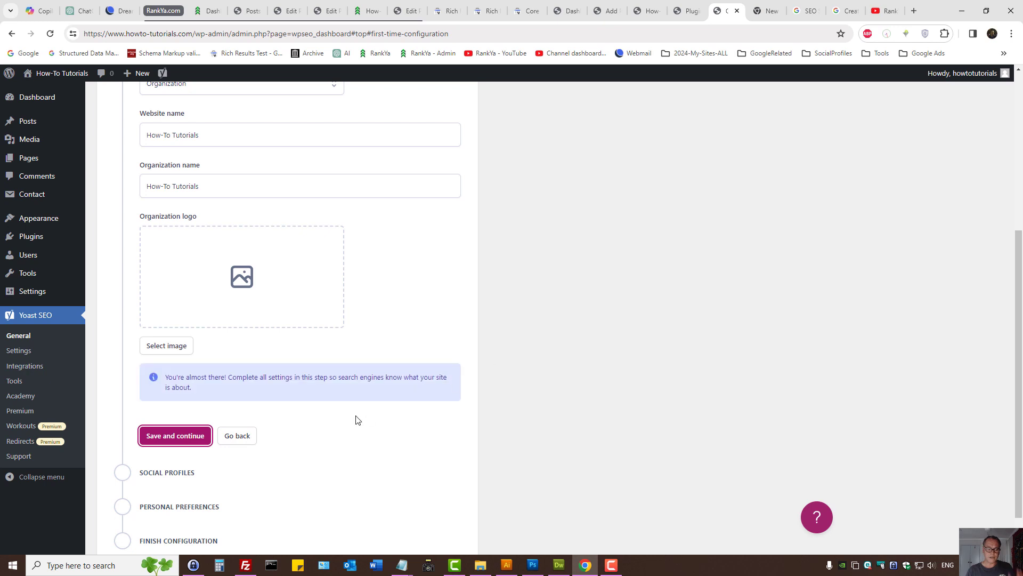
click(160, 470)
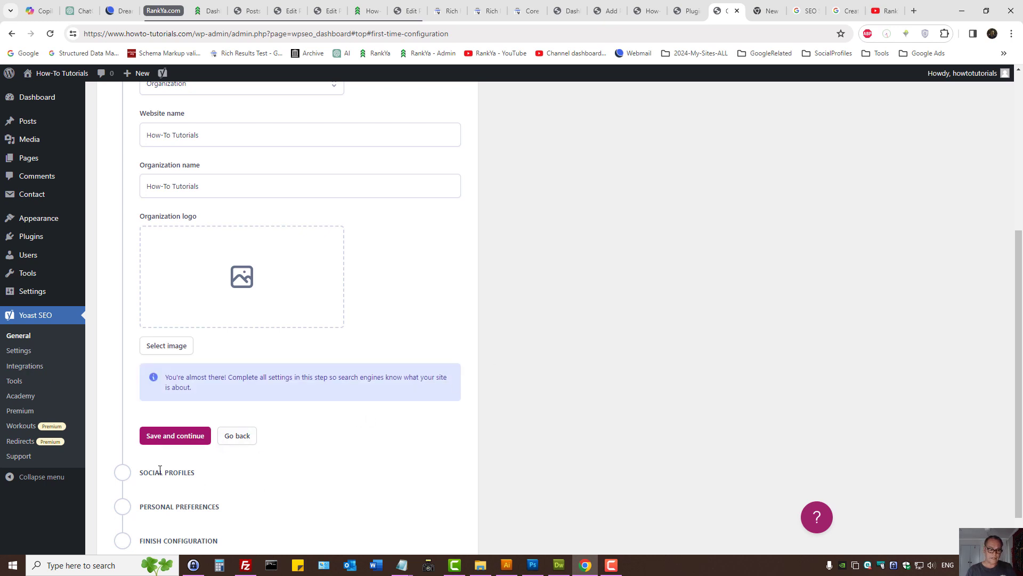
Step: Set the site to represent a Person and enter Hello World in the person's name field
scroll(237, 265, up, 3)
click(229, 262)
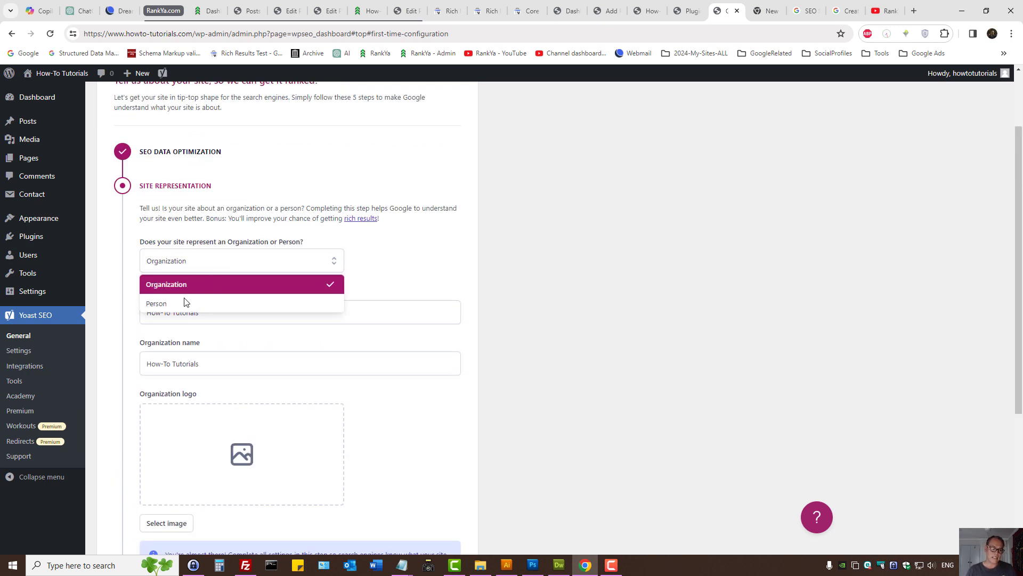
click(200, 303)
click(179, 356)
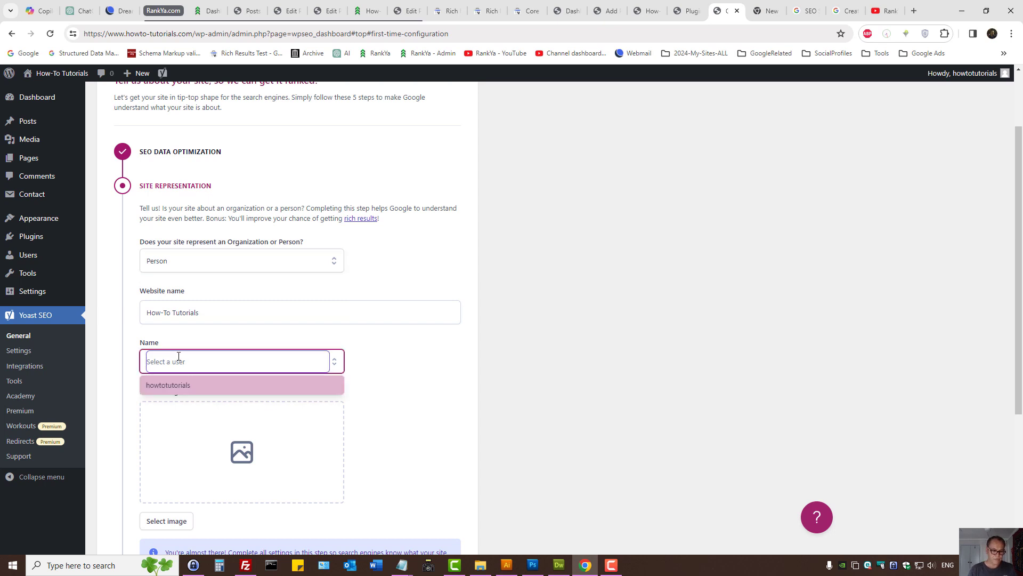
text(Hello World)
Step: Upload point-placeholder.png from the Desktop as the person's logo or avatar and save the site representation
scroll(320, 365, down, 4)
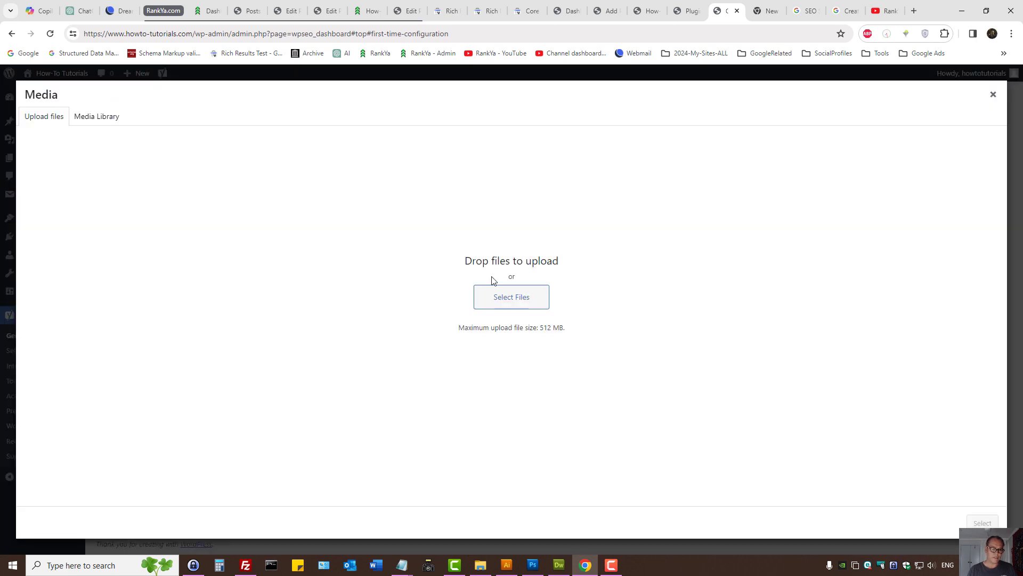
click(238, 231)
click(507, 298)
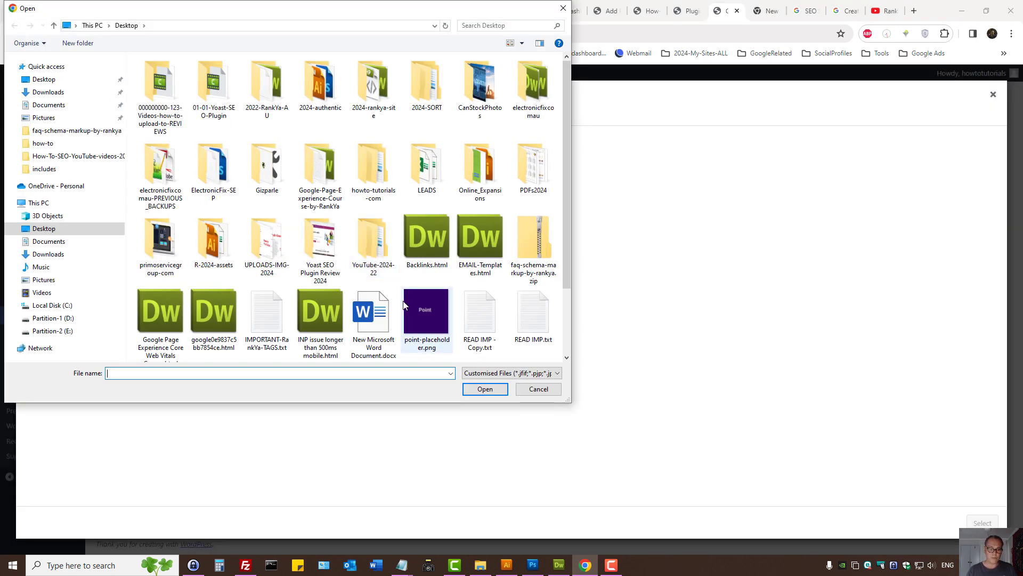
scroll(404, 305, down, 1)
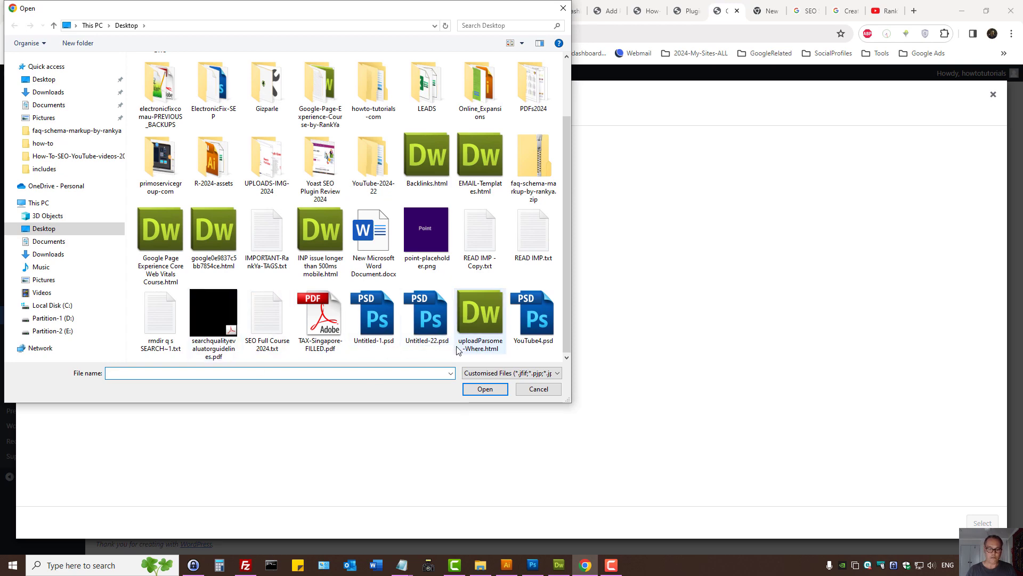
click(427, 229)
click(485, 389)
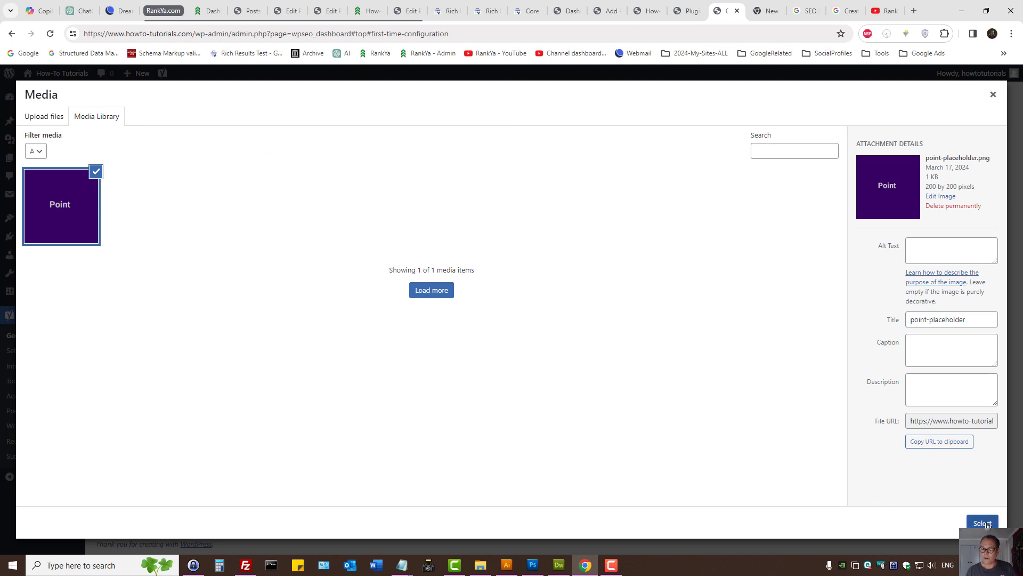
click(982, 523)
click(175, 389)
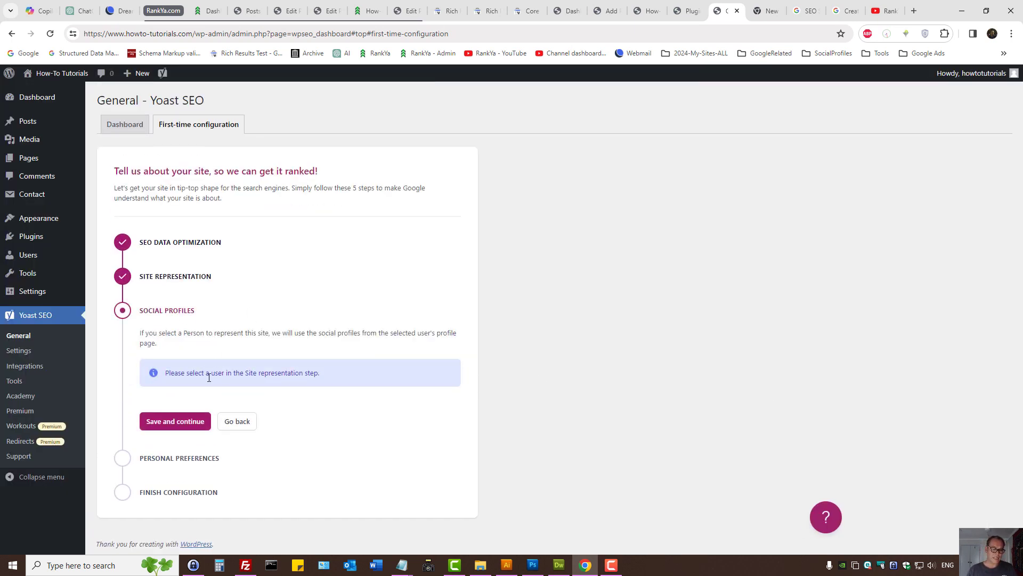
Step: Save the social profiles and personal preferences steps, declining to share site data, to finish the first-time configuration
click(178, 424)
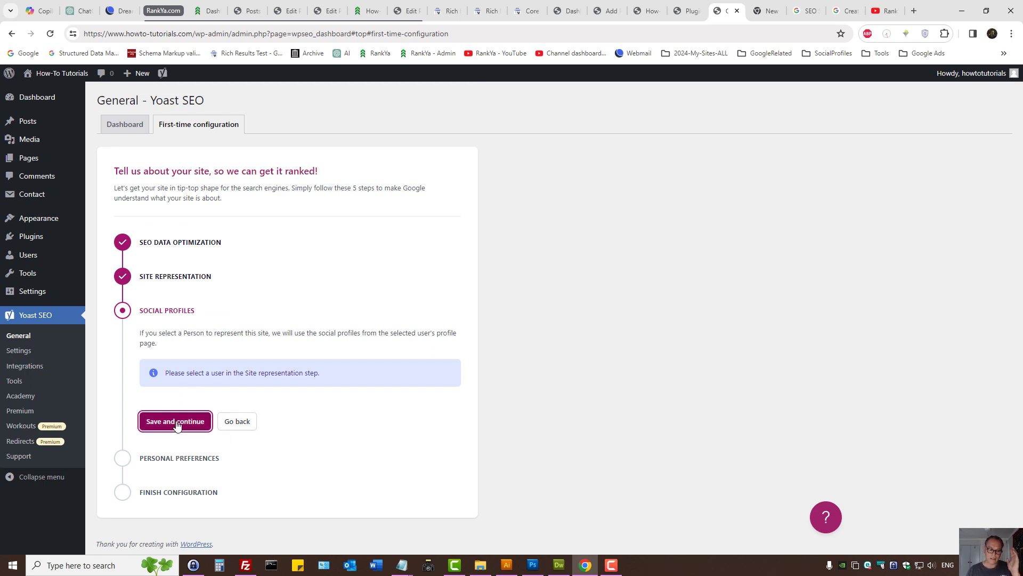
click(178, 424)
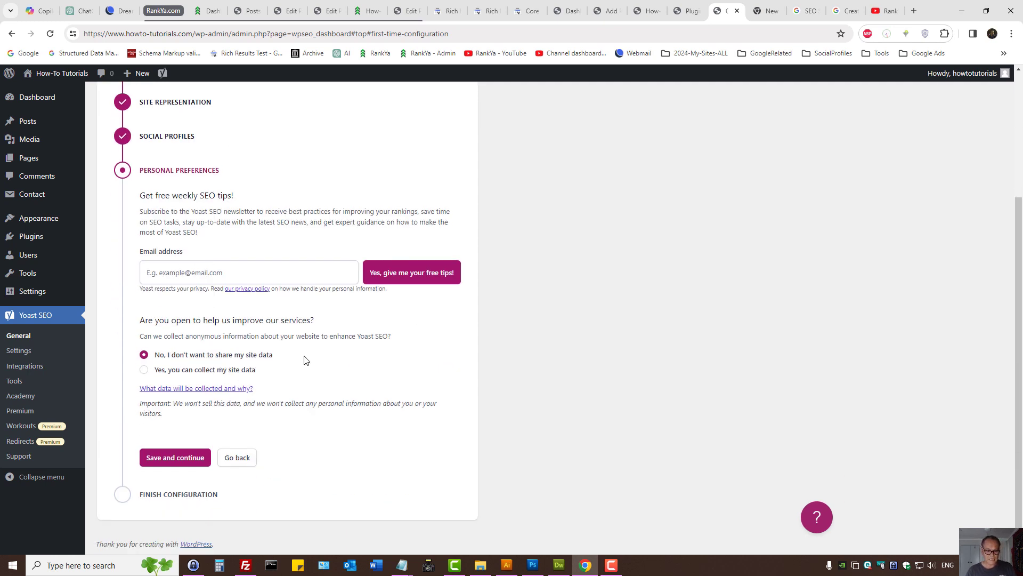
click(175, 456)
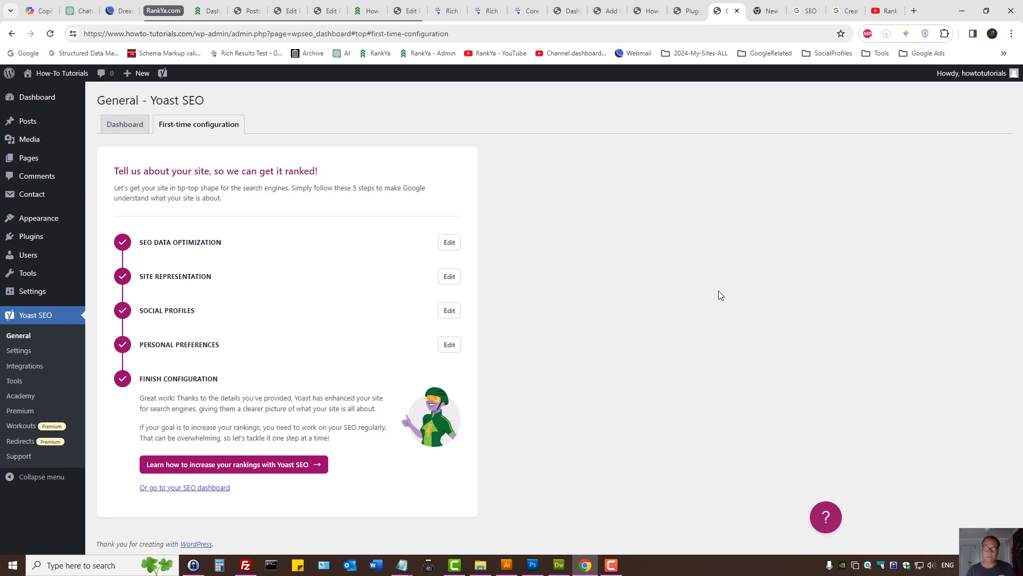
Step: Check Google's guide on creating helpful, reliable, people-first content, and open the Yoast SEO dashboard
click(847, 11)
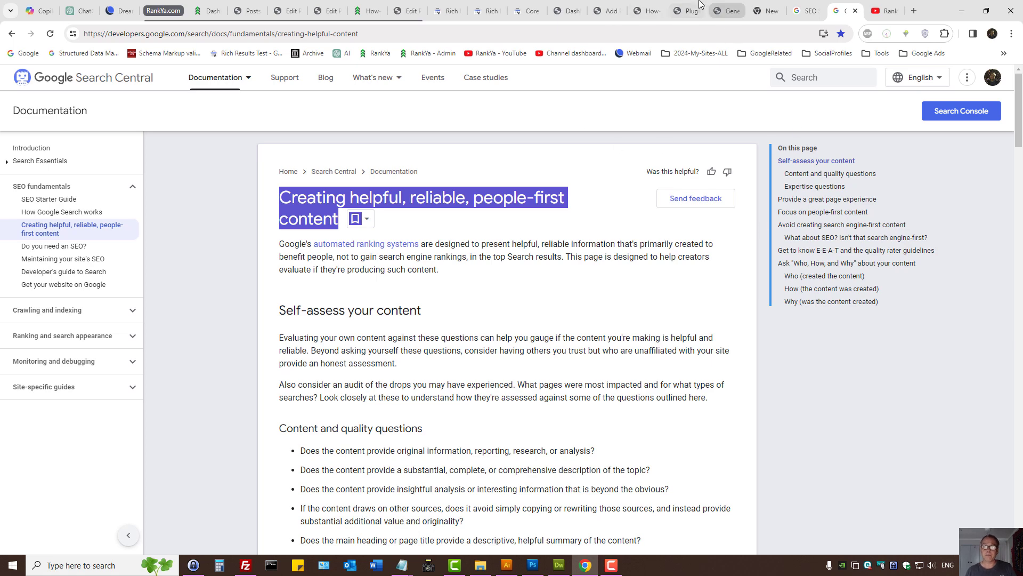
click(726, 10)
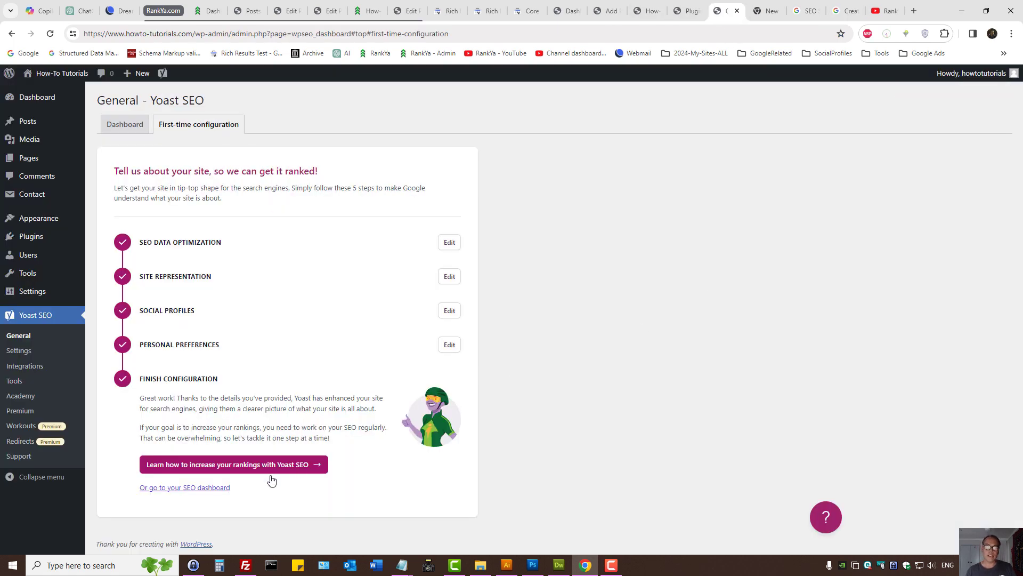
click(173, 490)
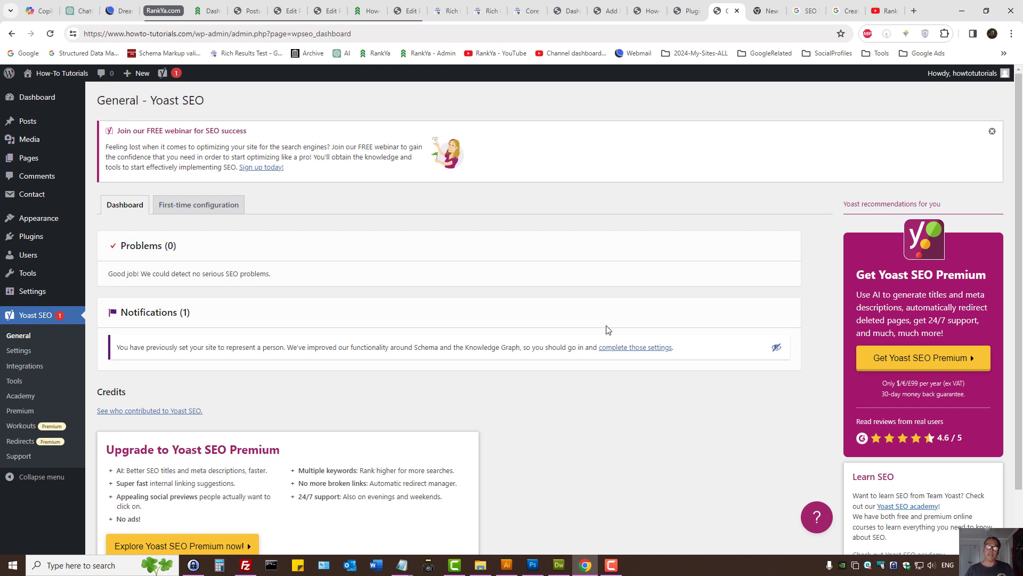
Step: Look at the Yoast setup draft post on the RankYa site and review the problems and notifications on the Yoast SEO dashboard
click(329, 5)
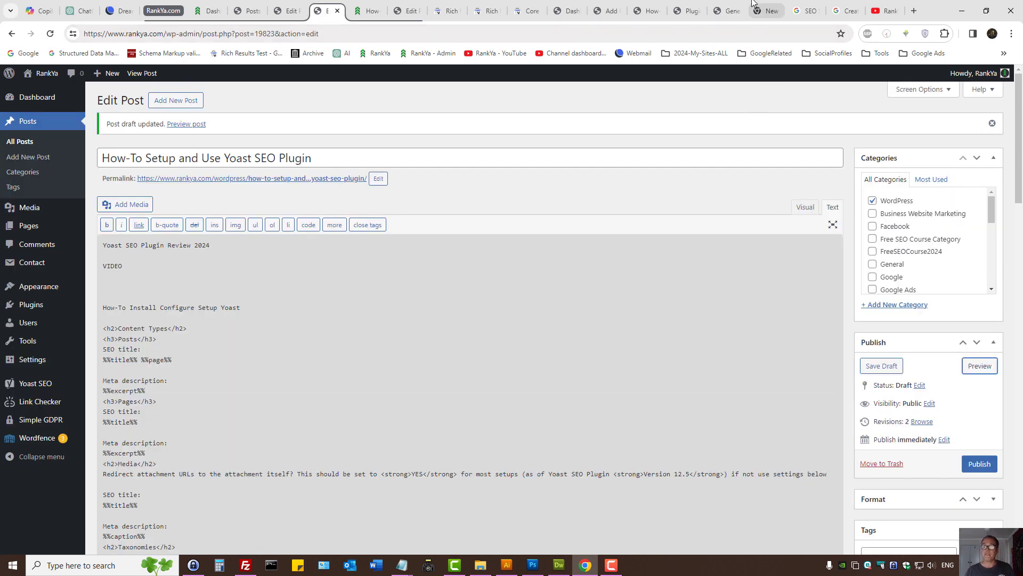
click(725, 9)
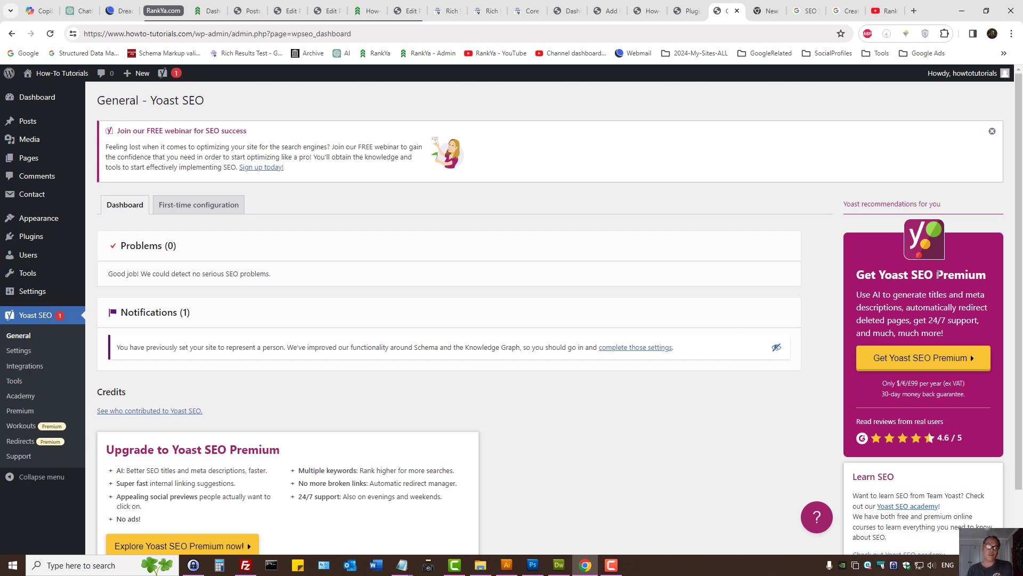
scroll(580, 423, down, 2)
scroll(571, 425, up, 2)
Step: Revisit the SEO data optimization part of the first-time configuration, and open the Yoast SEO site features settings
click(205, 206)
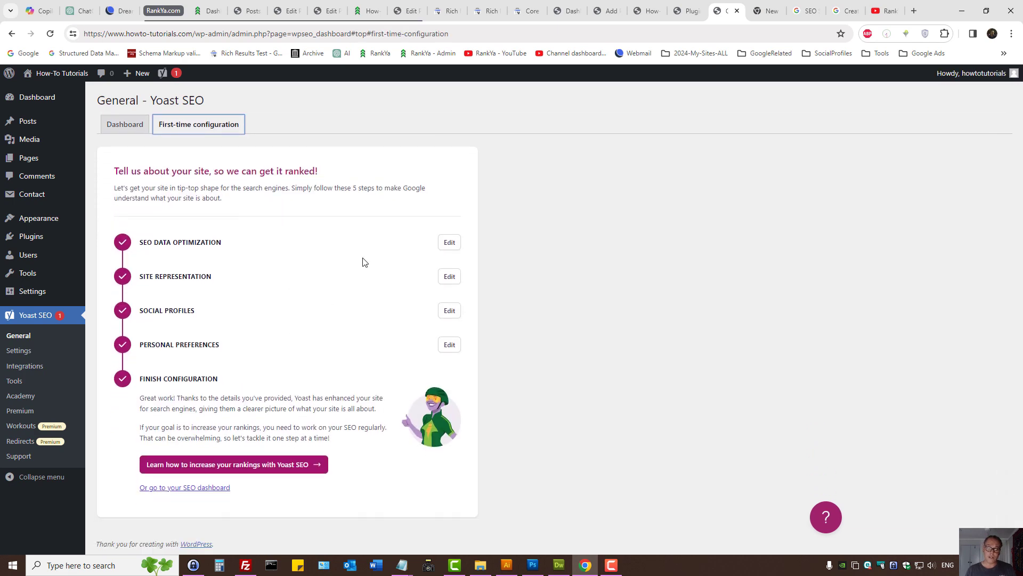
click(449, 242)
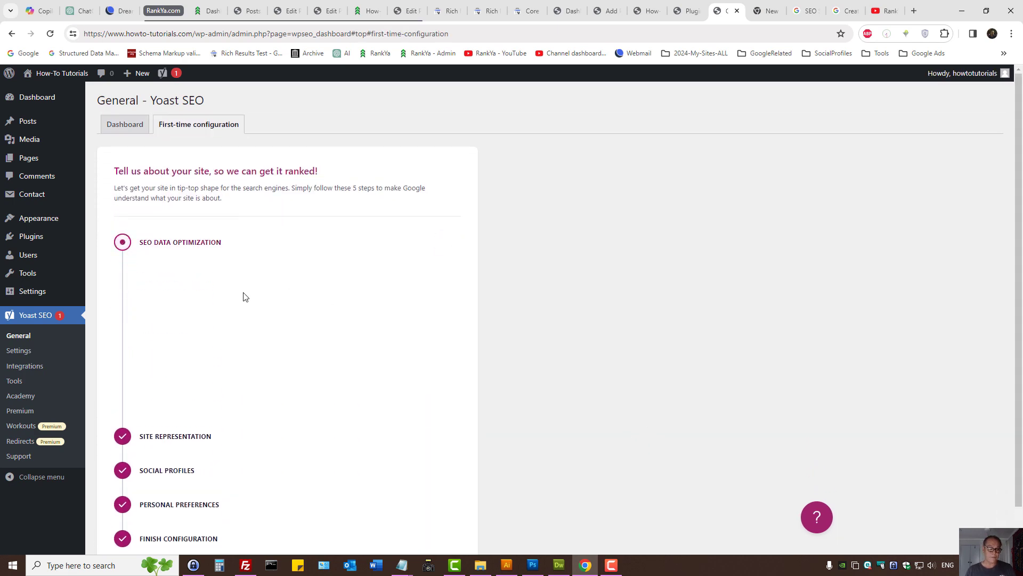
click(19, 350)
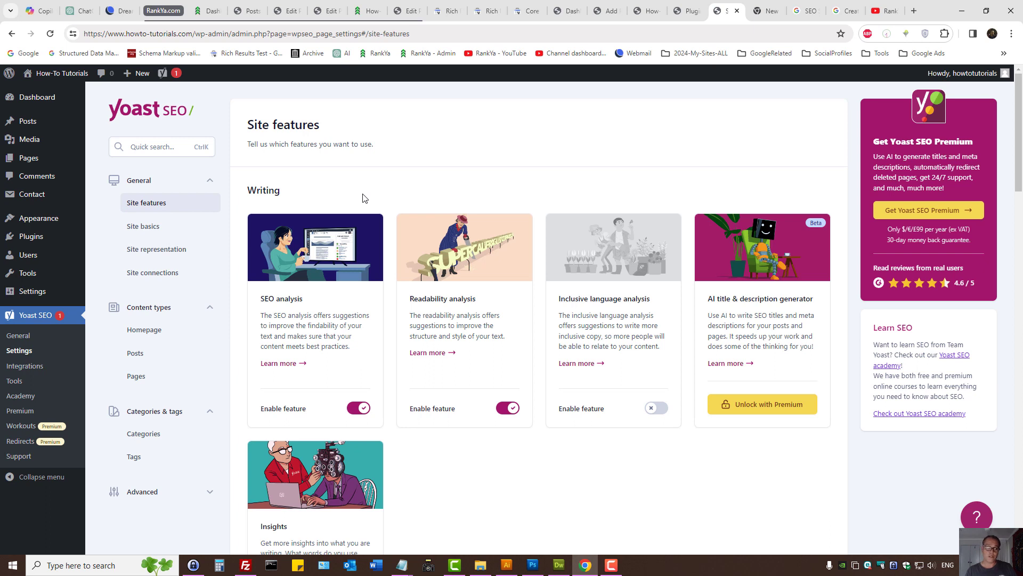
Step: Disable the SEO analysis, readability analysis and Insights writing features and save the site features settings
triple_click(280, 298)
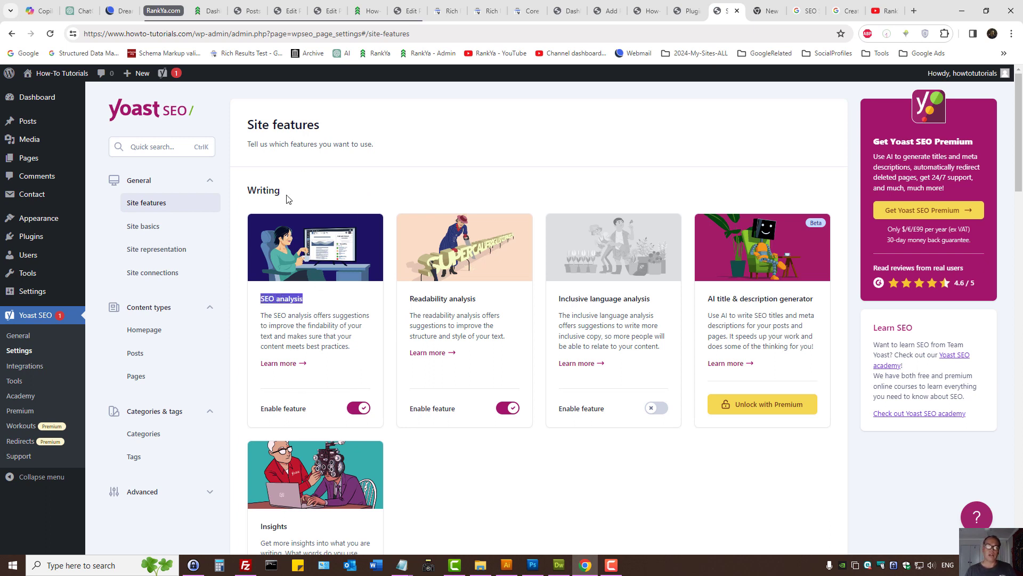
click(358, 408)
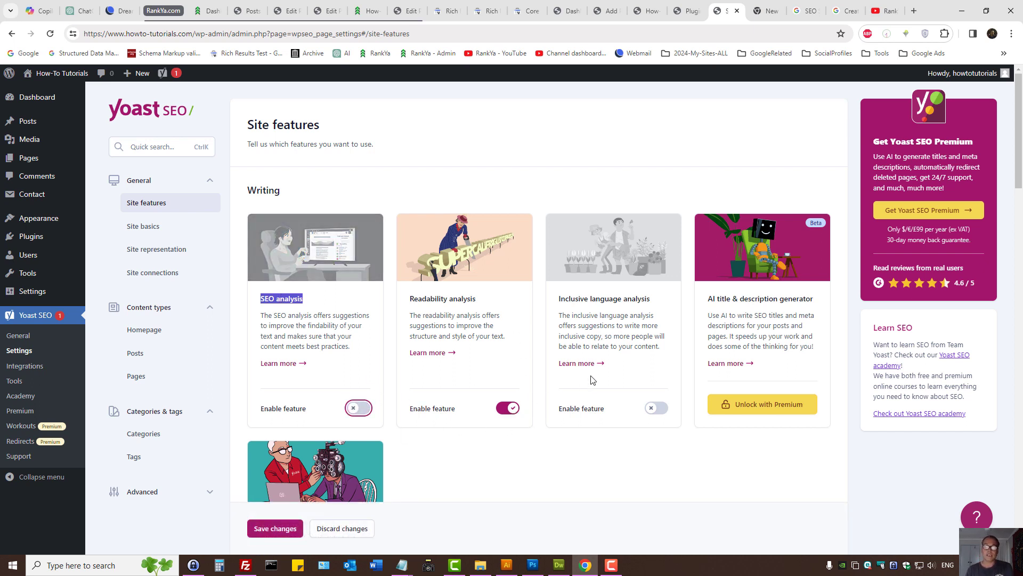
scroll(564, 338, down, 3)
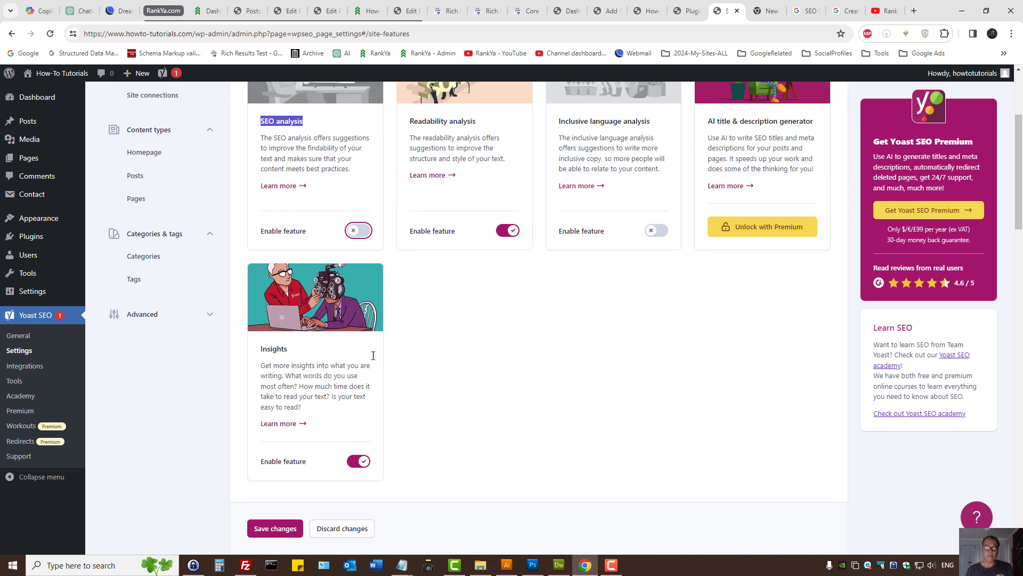
scroll(531, 366, up, 3)
click(508, 408)
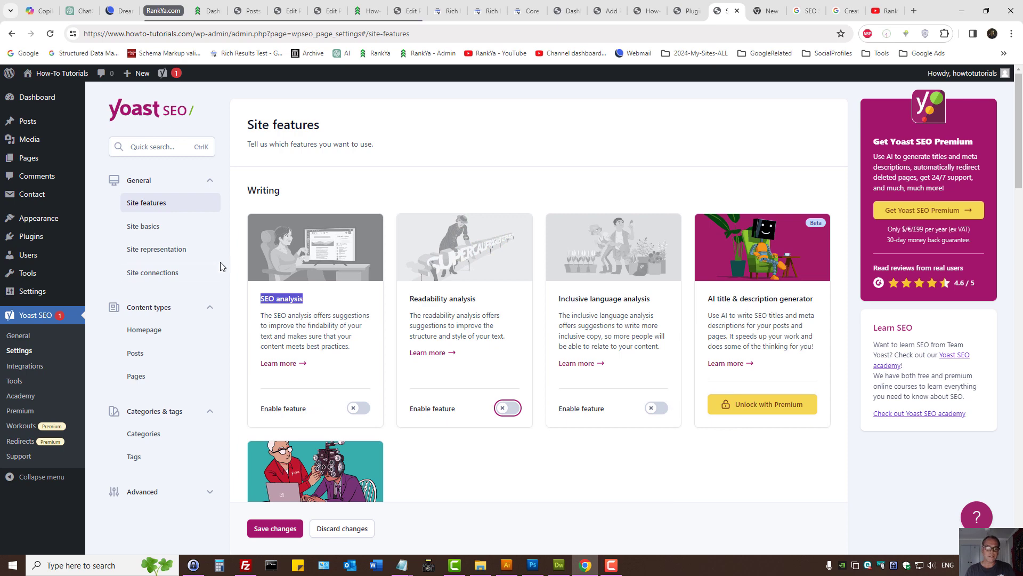
scroll(711, 381, down, 3)
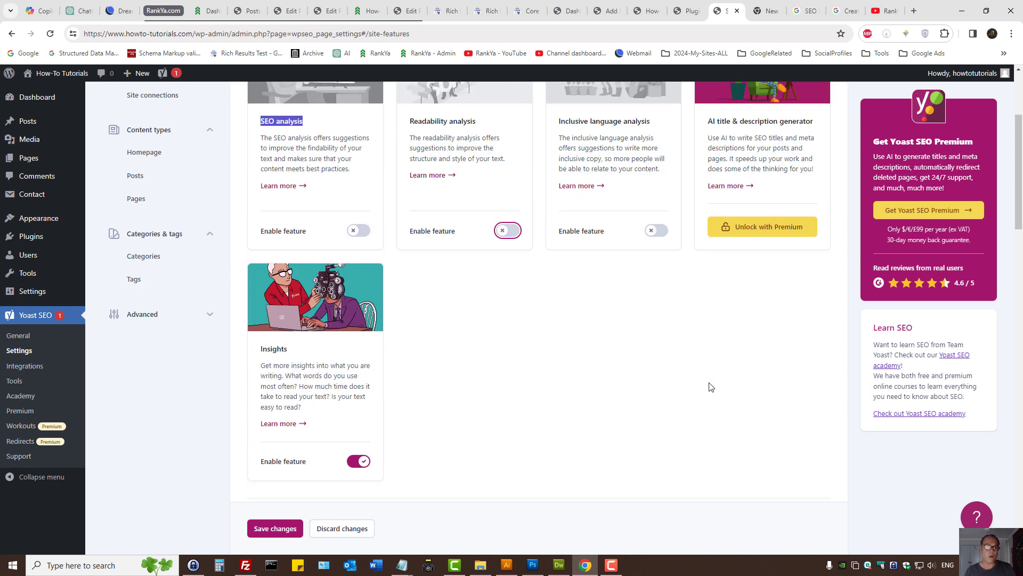
click(349, 465)
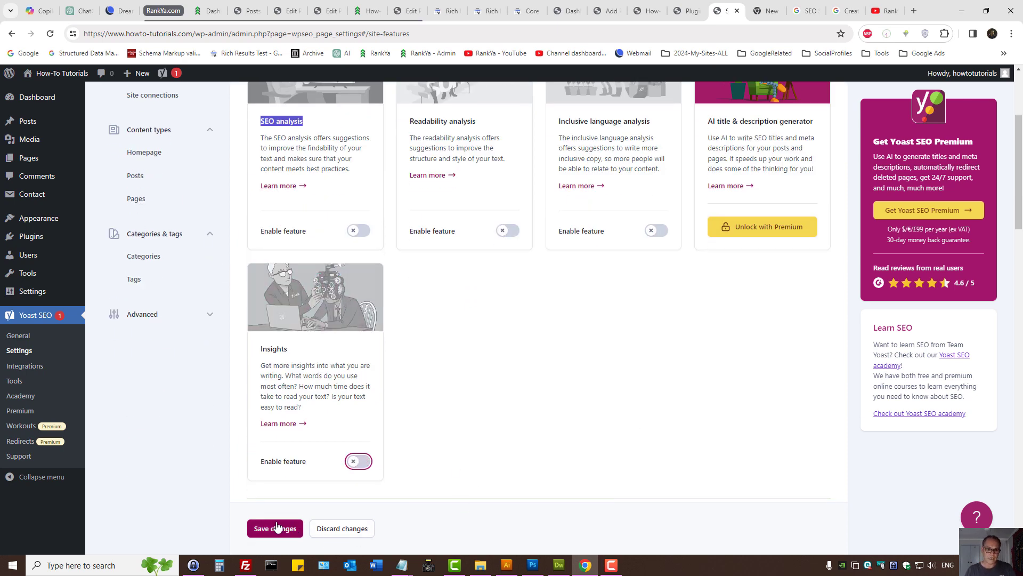
click(260, 527)
scroll(442, 363, up, 3)
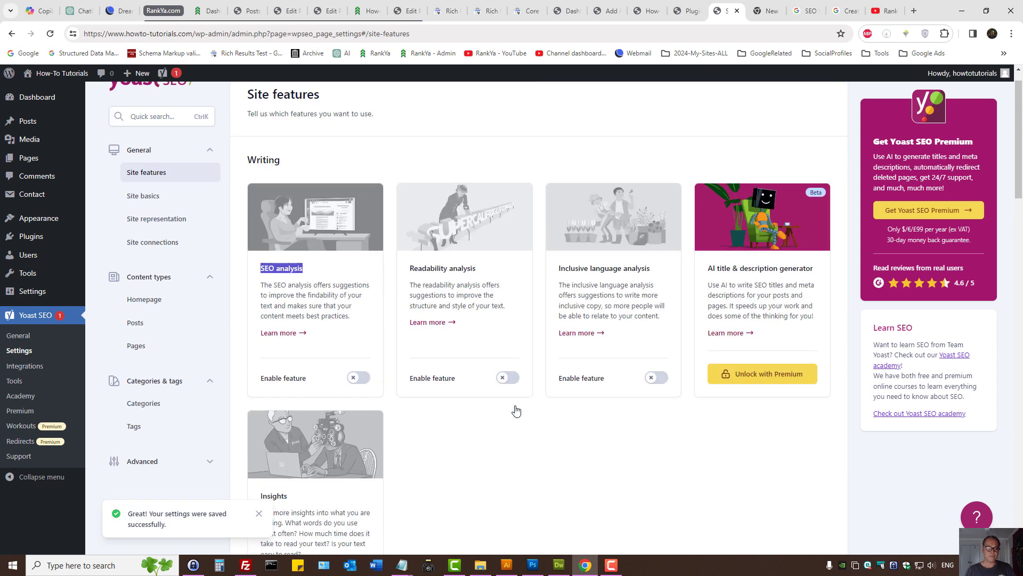
Step: Open the site basics settings and review the website name and alternate website name
click(140, 229)
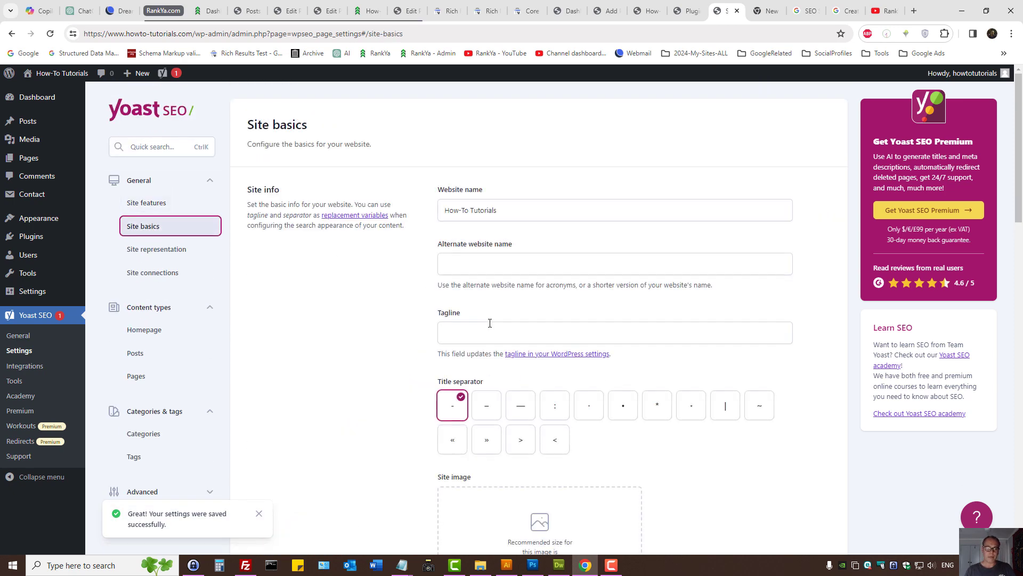
click(509, 211)
drag(511, 209, 415, 203)
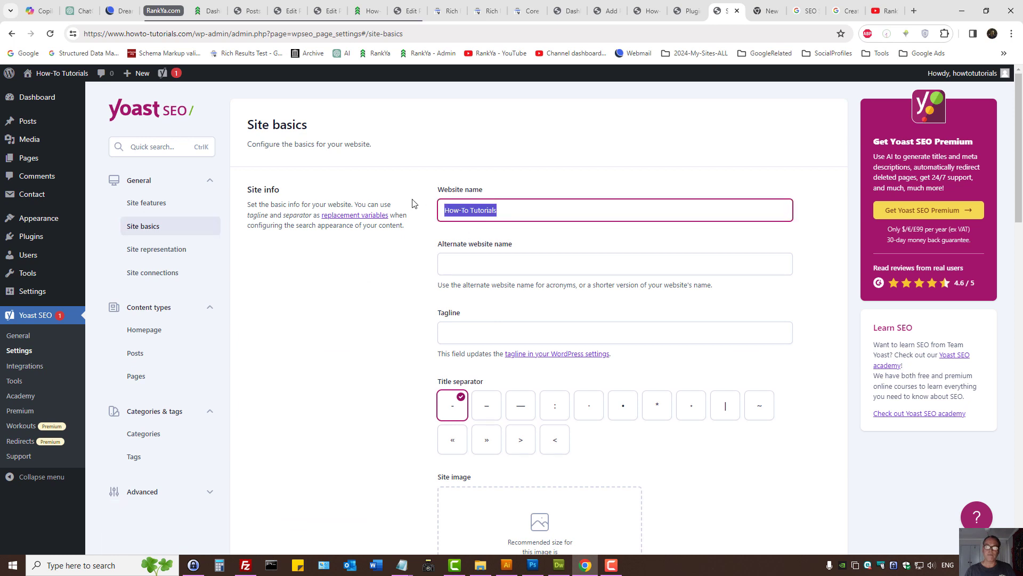
click(525, 216)
click(478, 262)
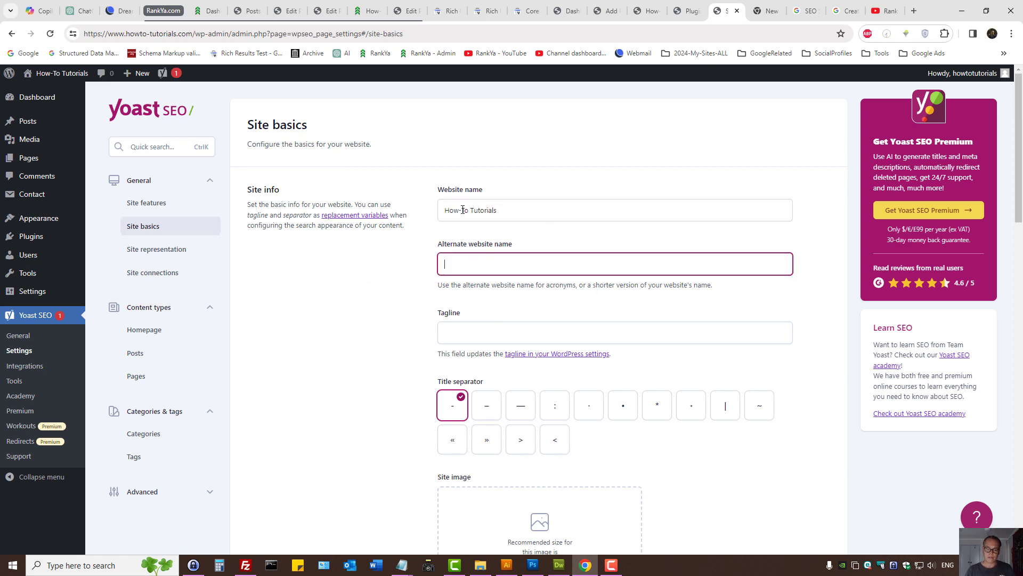
triple_click(463, 208)
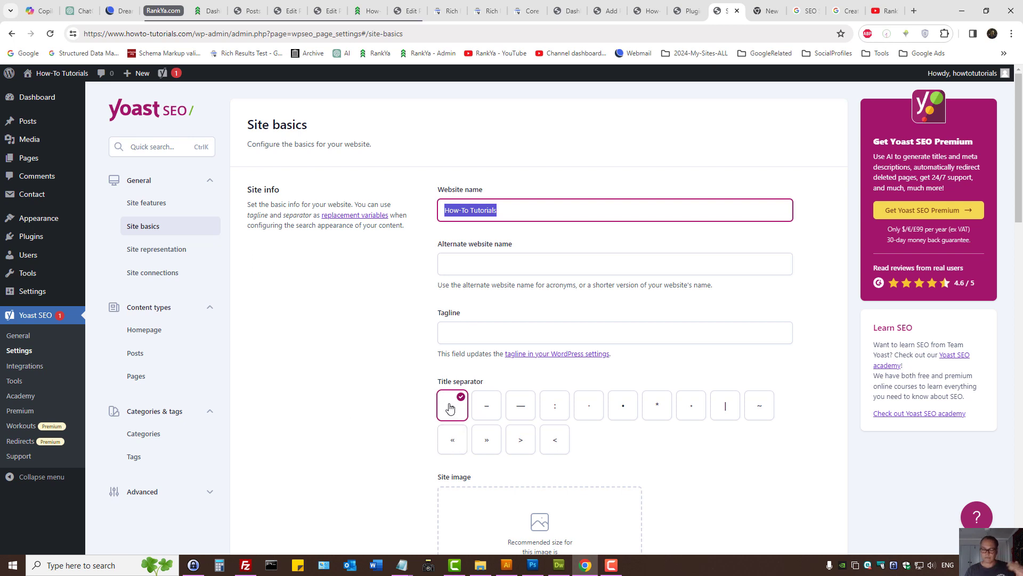
Step: Set the purple "Point" picture from the media library as the site image and save the site basics
scroll(450, 408, down, 3)
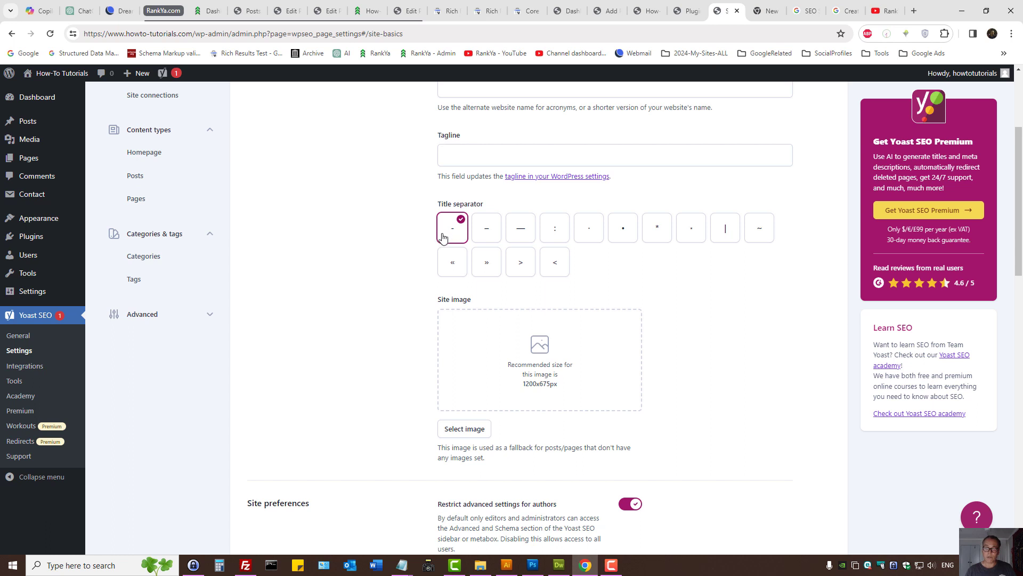
click(551, 354)
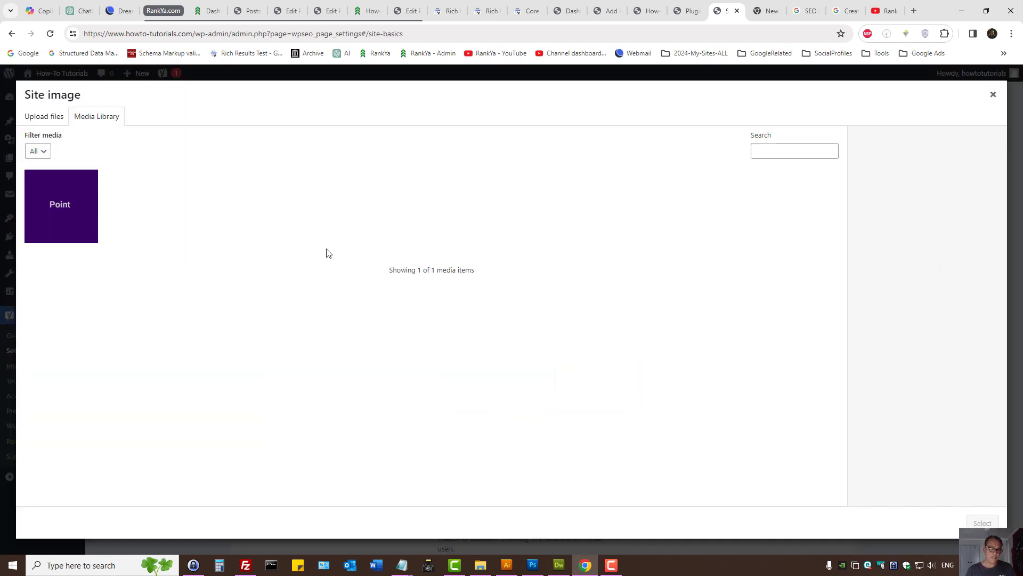
click(74, 195)
click(982, 522)
scroll(675, 417, down, 6)
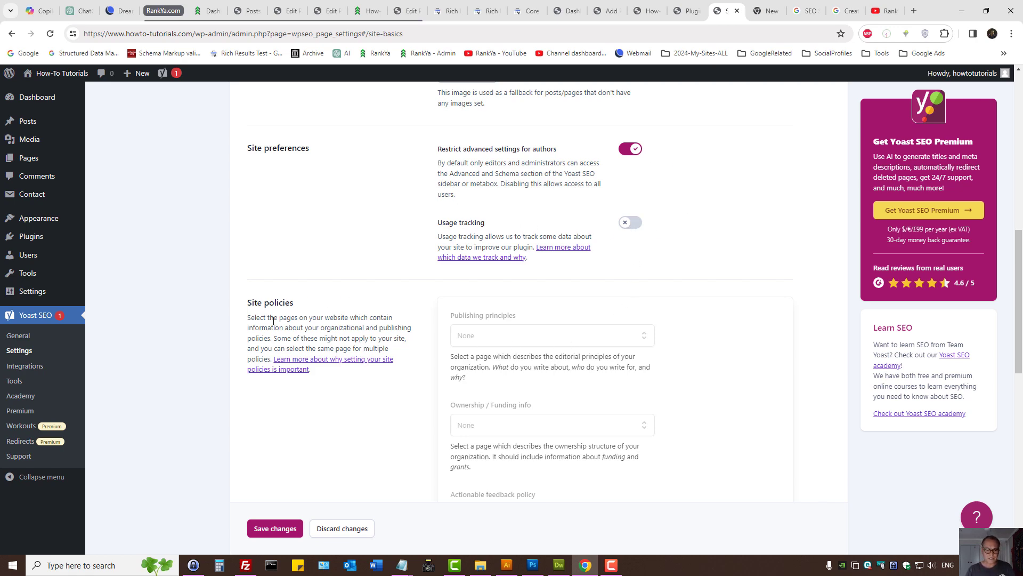
scroll(609, 348, down, 3)
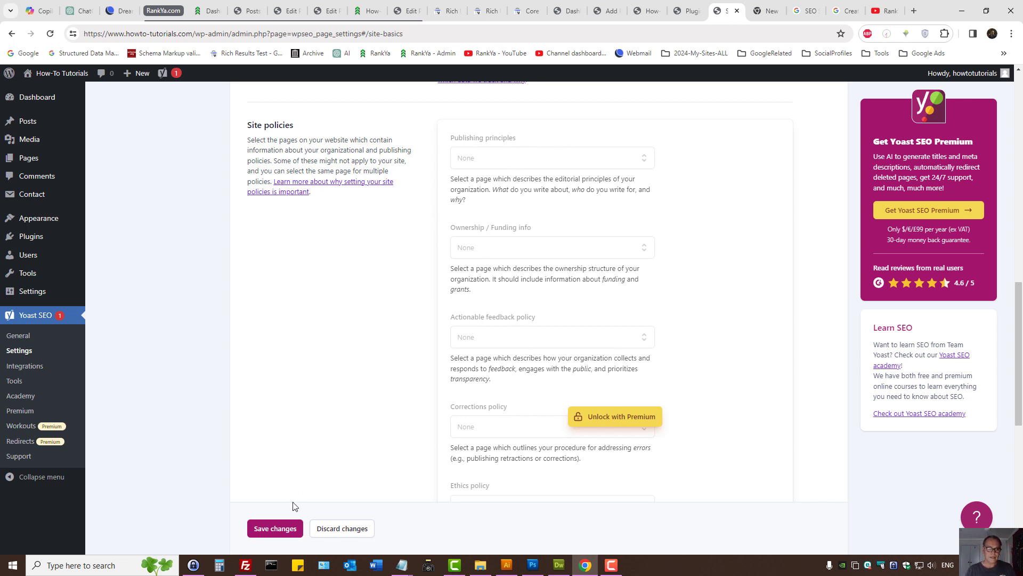
click(272, 528)
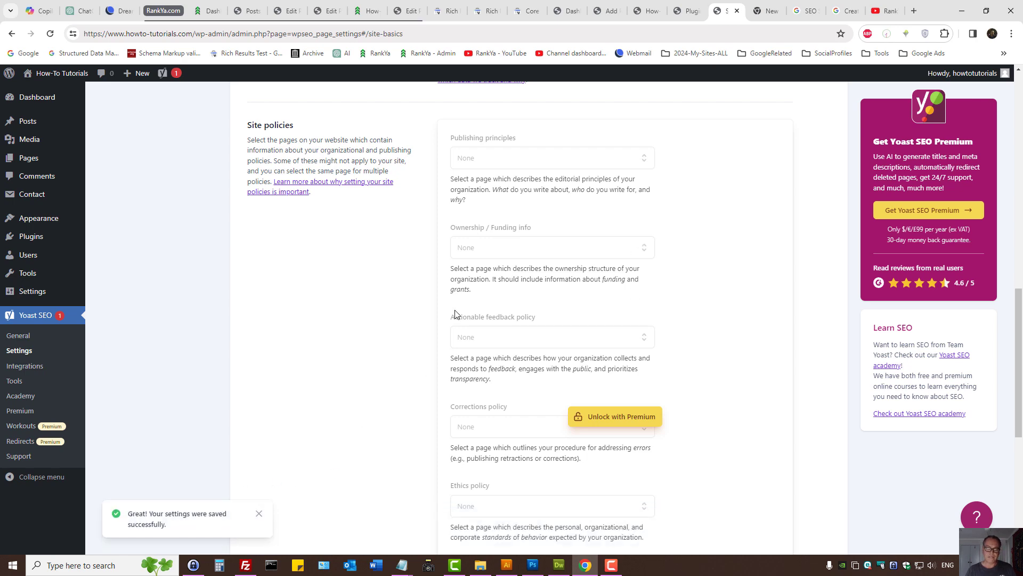
scroll(533, 315, up, 15)
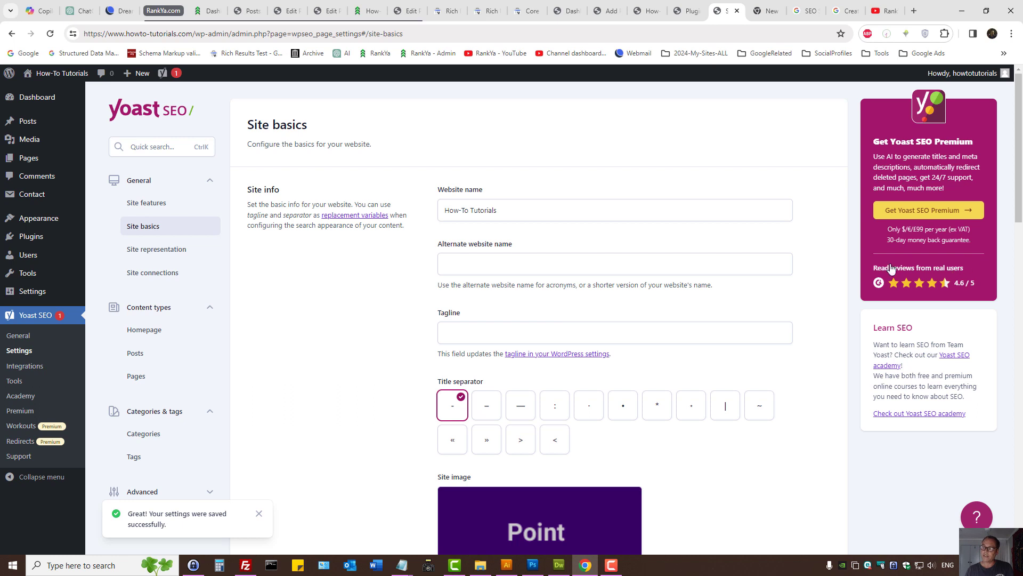
Step: Open the site representation settings and examine the Organization and Person options and the available users
click(152, 250)
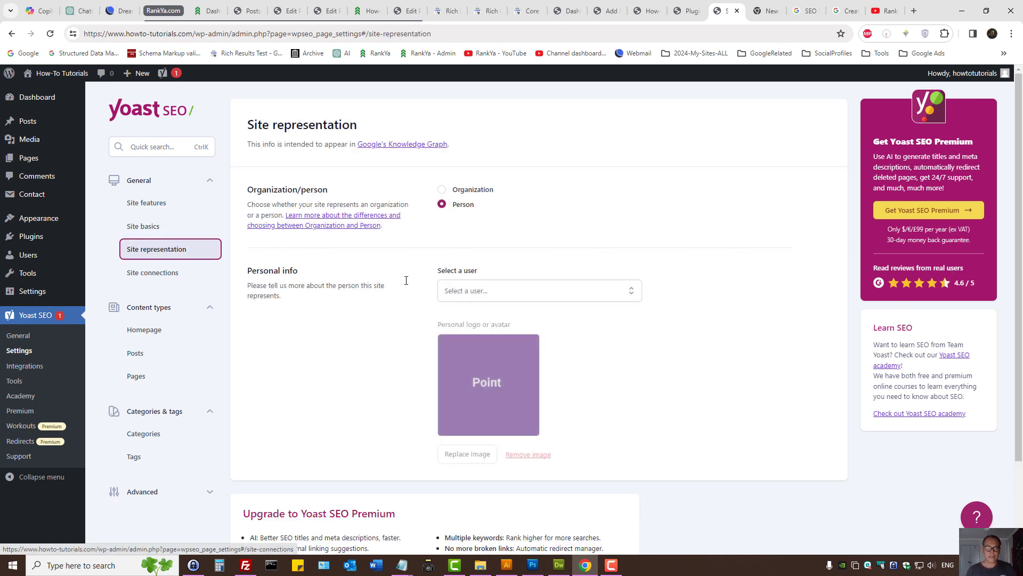
click(442, 190)
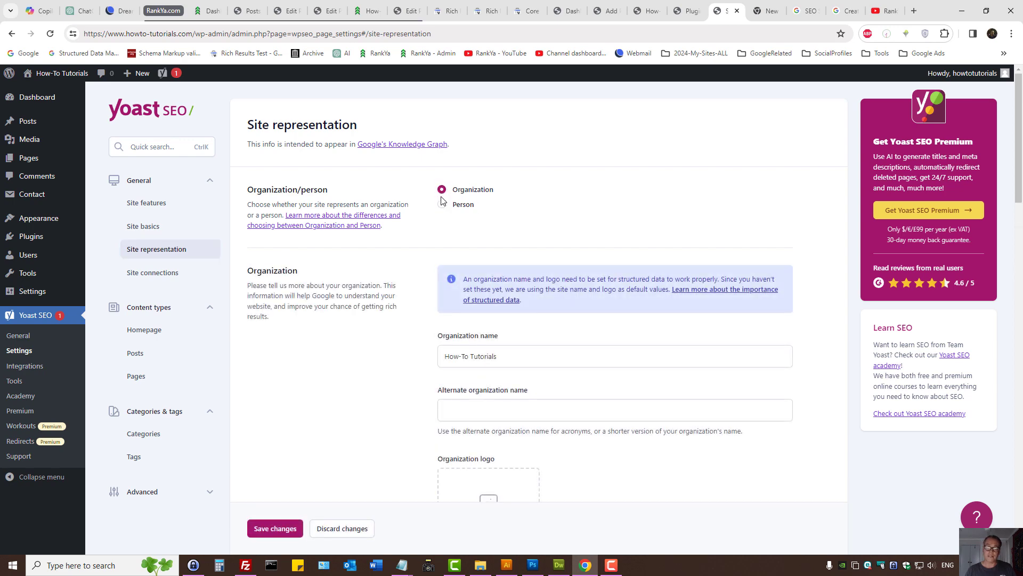
click(441, 204)
scroll(339, 353, down, 2)
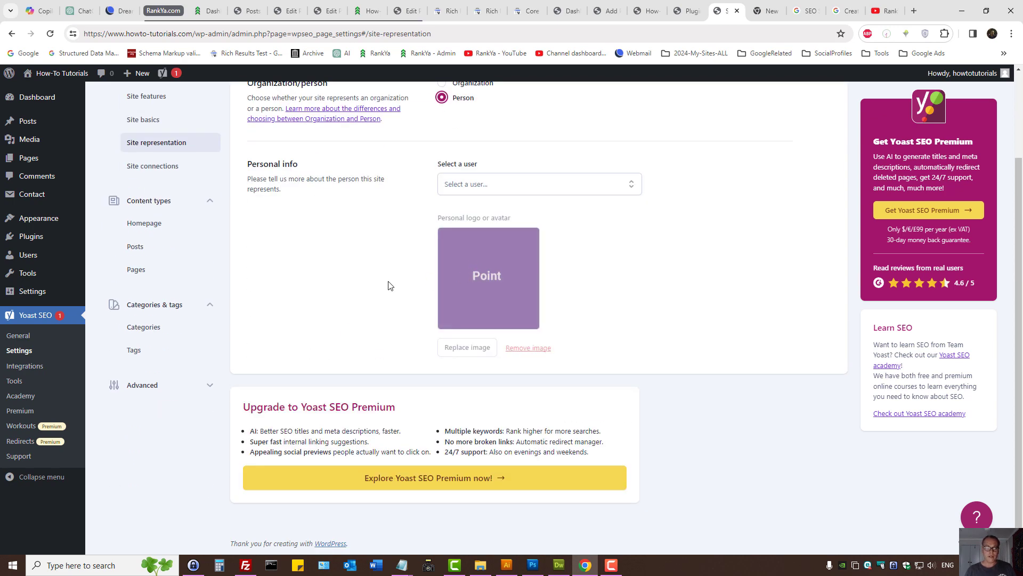
scroll(394, 283, up, 2)
click(483, 288)
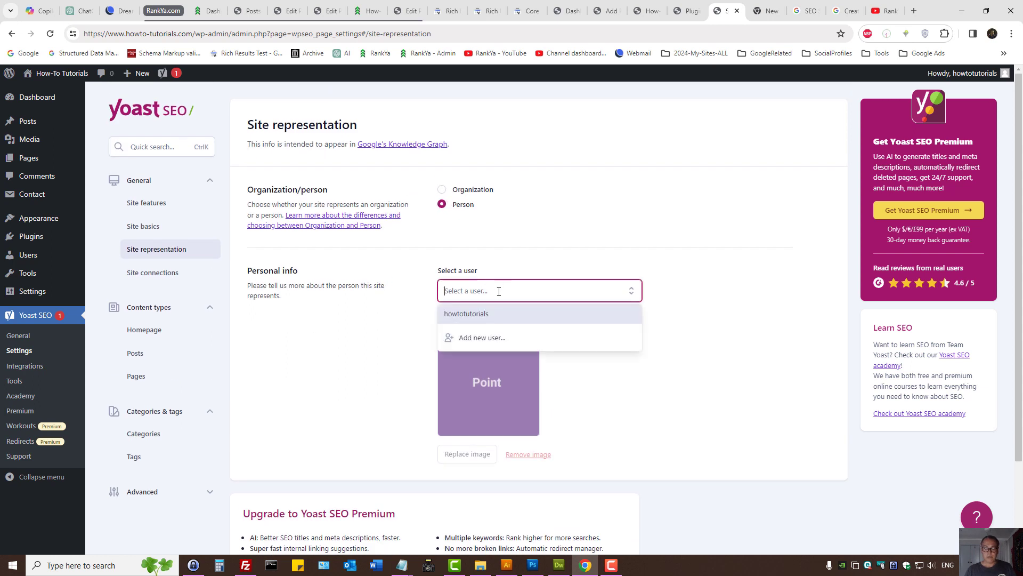
click(385, 320)
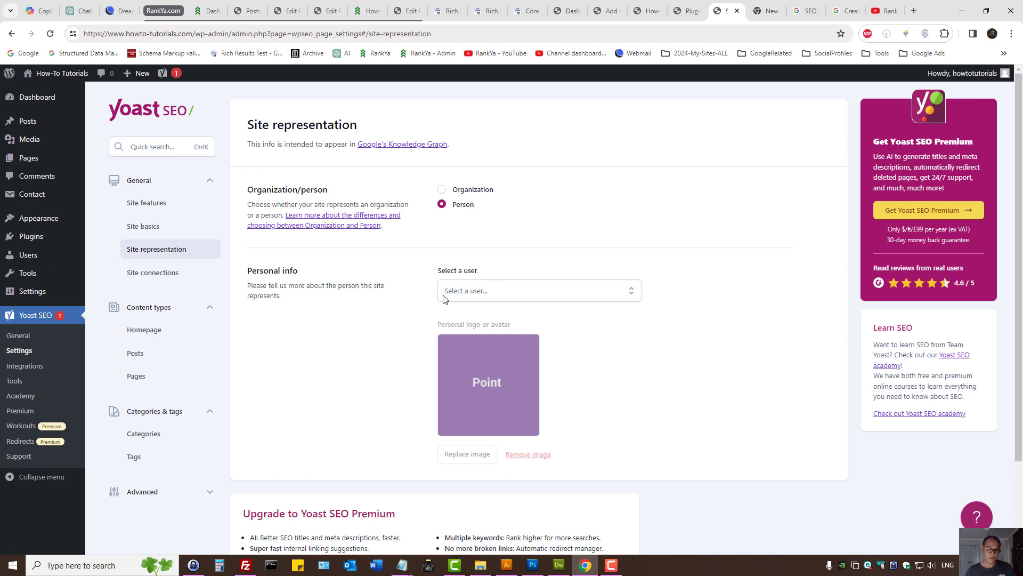
Step: Review the Google, Pinterest and other verification code fields in the site connections settings, visiting the RankYa YouTube channel in between
click(170, 272)
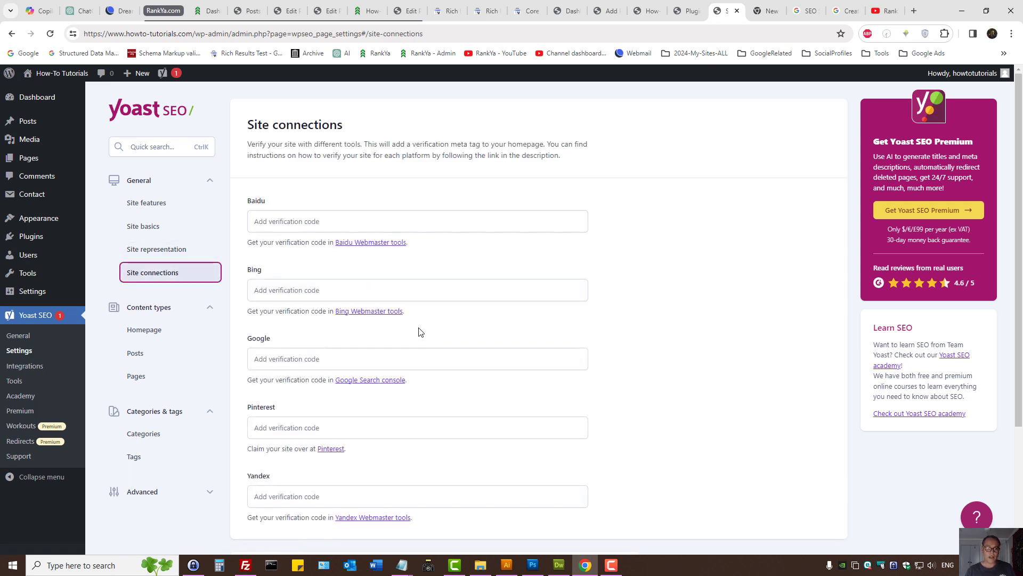
click(283, 360)
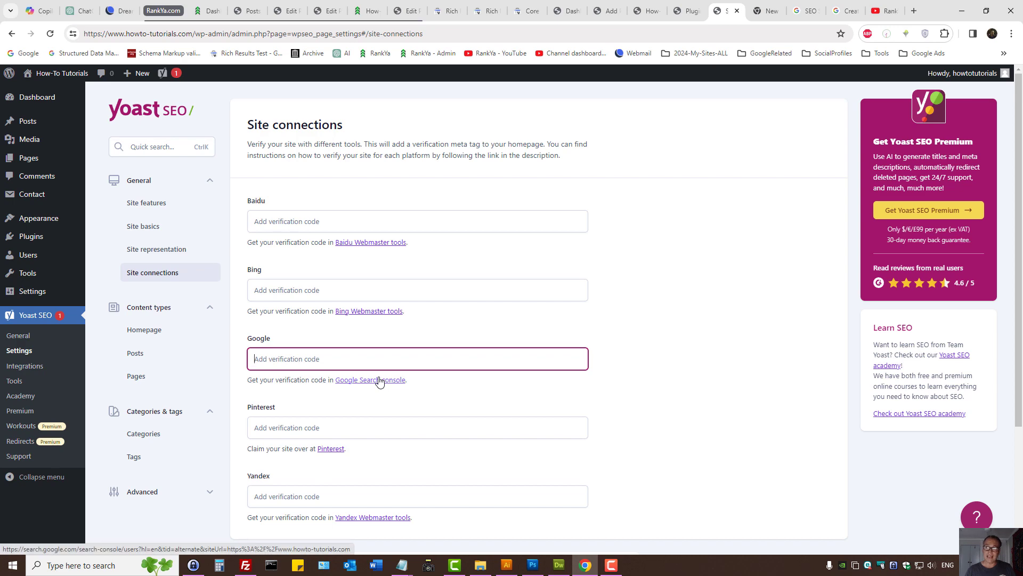
click(881, 10)
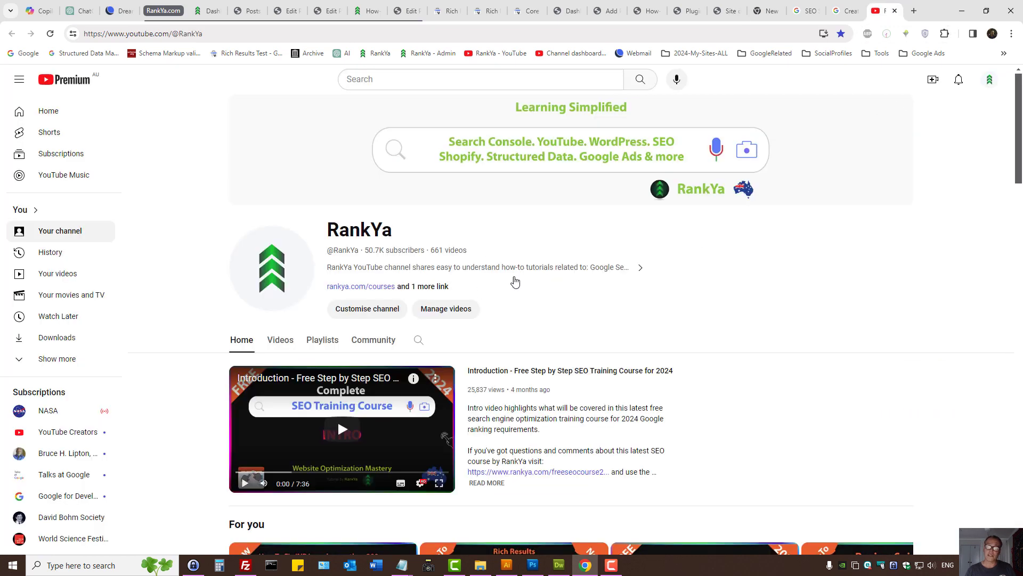
click(721, 6)
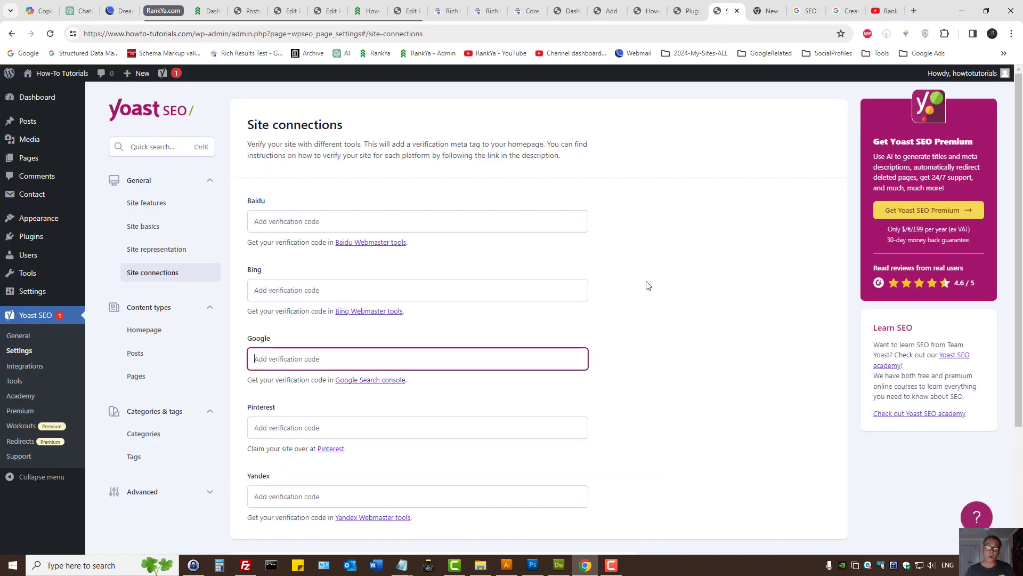
scroll(569, 317, down, 3)
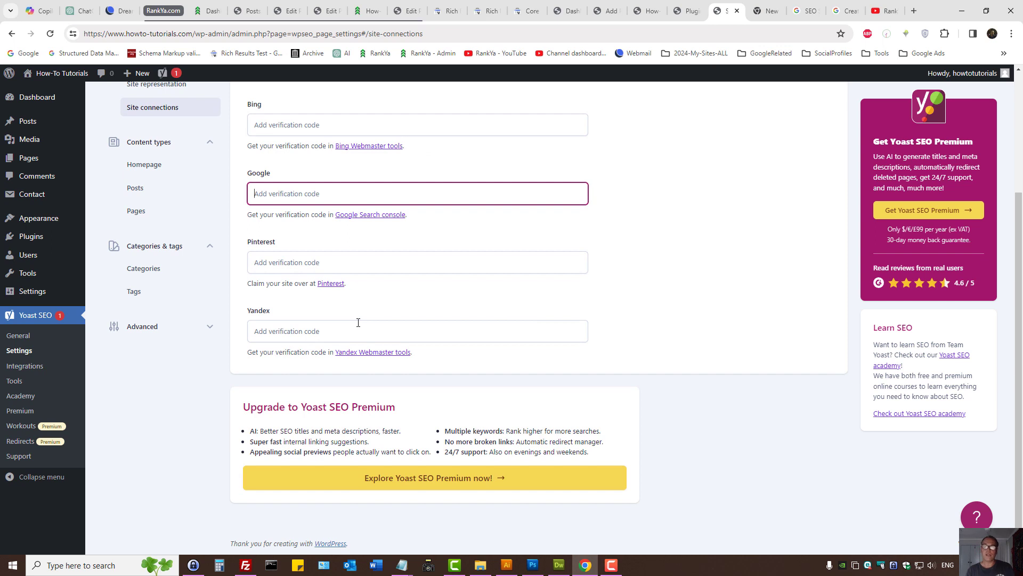
click(287, 265)
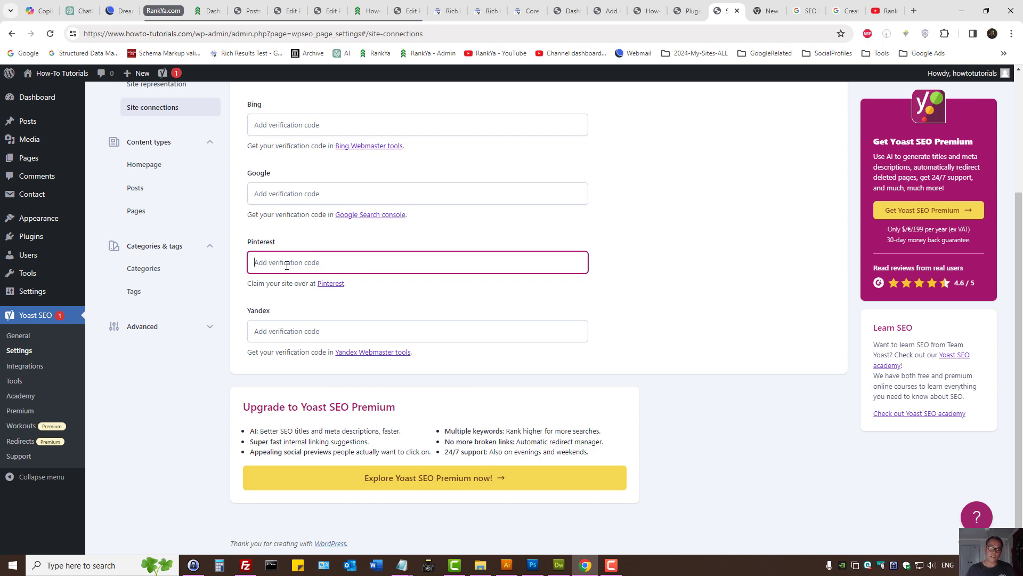
scroll(300, 280, up, 3)
click(299, 361)
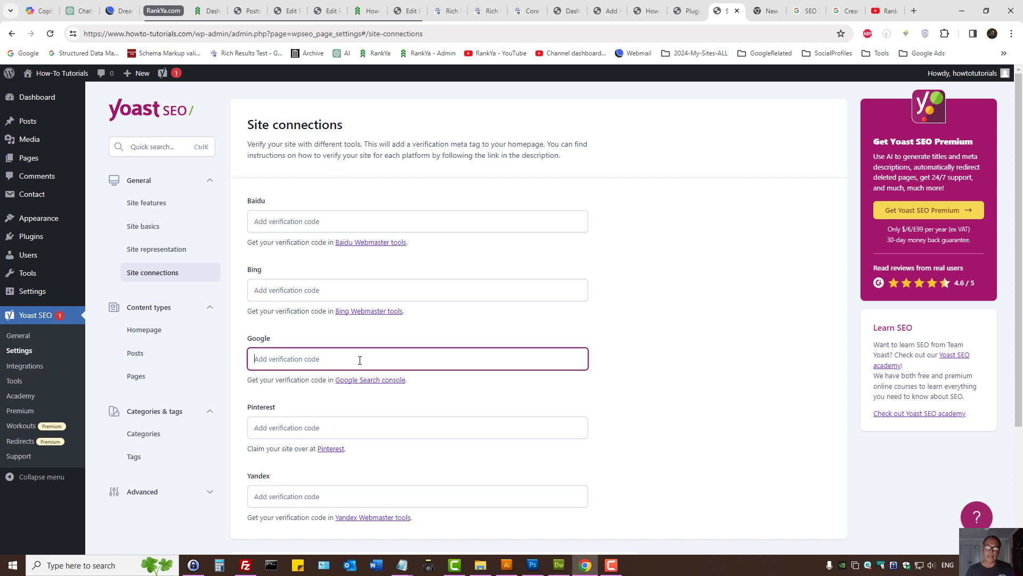
Step: Examine the homepage settings among the content types, briefly revisiting the site basics
click(150, 313)
click(149, 315)
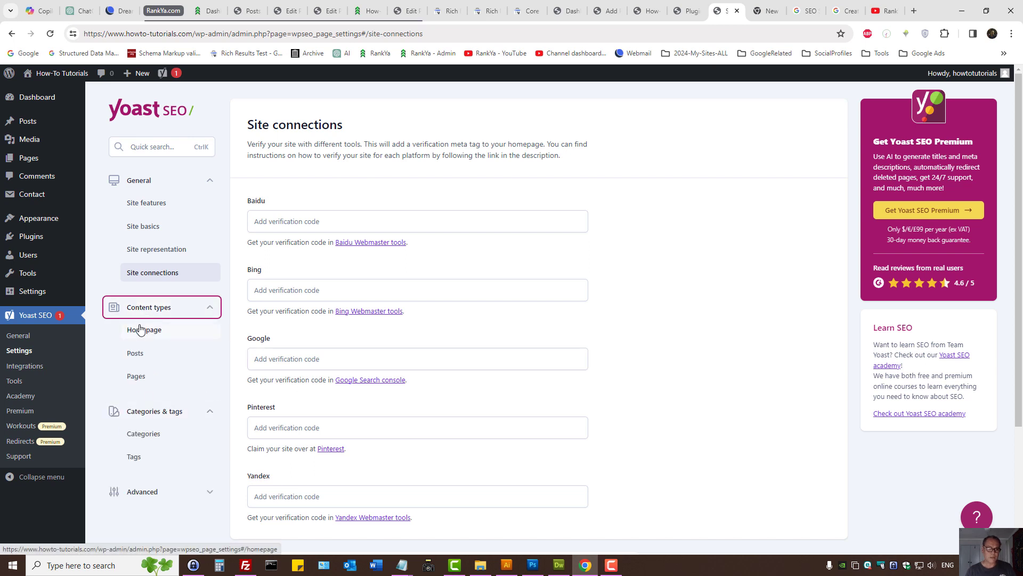
click(140, 330)
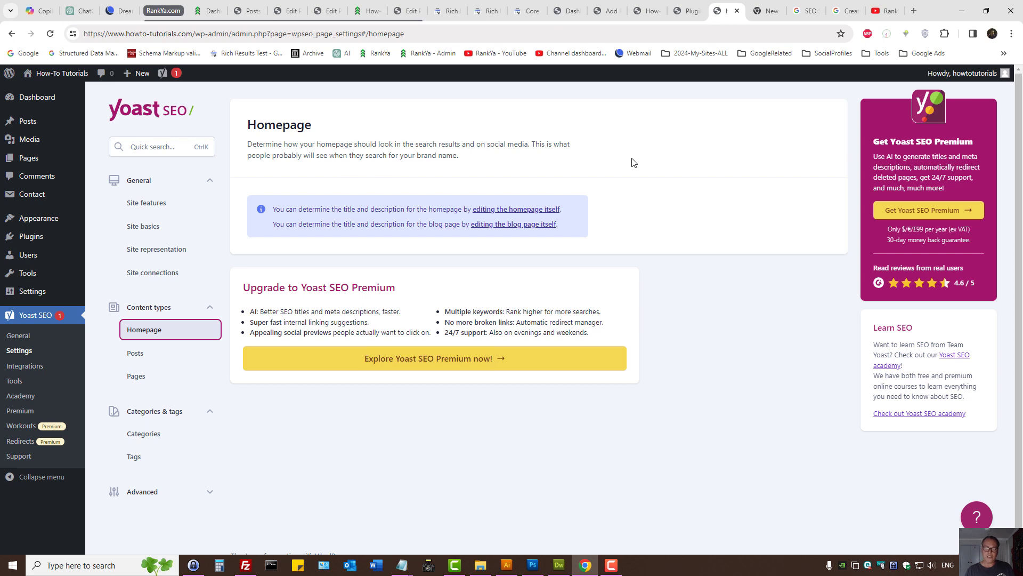
click(147, 228)
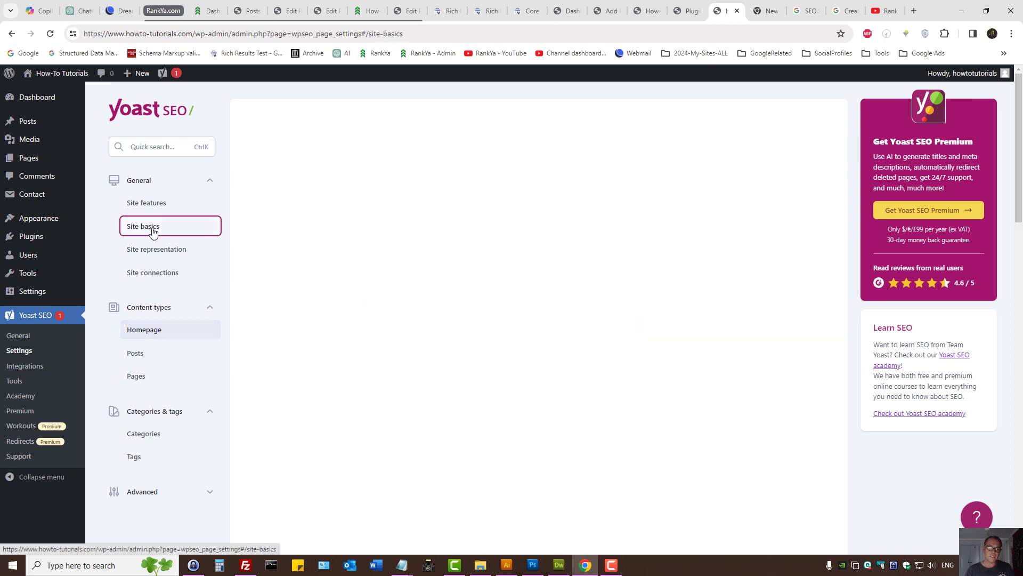
click(144, 333)
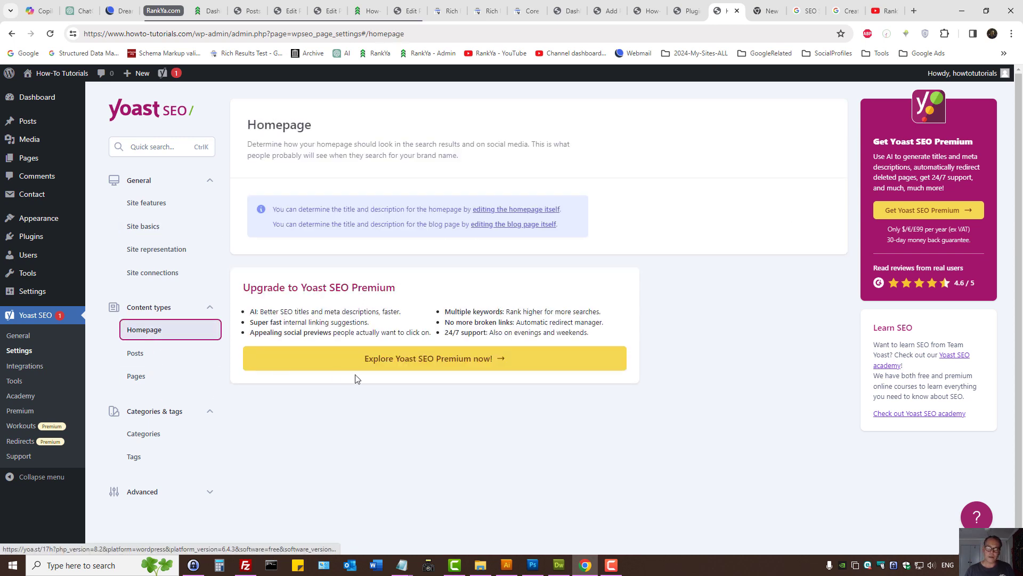
Step: Open the Posts content type settings, try removing the Separator and Site title variables from the SEO title, and undo the removal
click(137, 353)
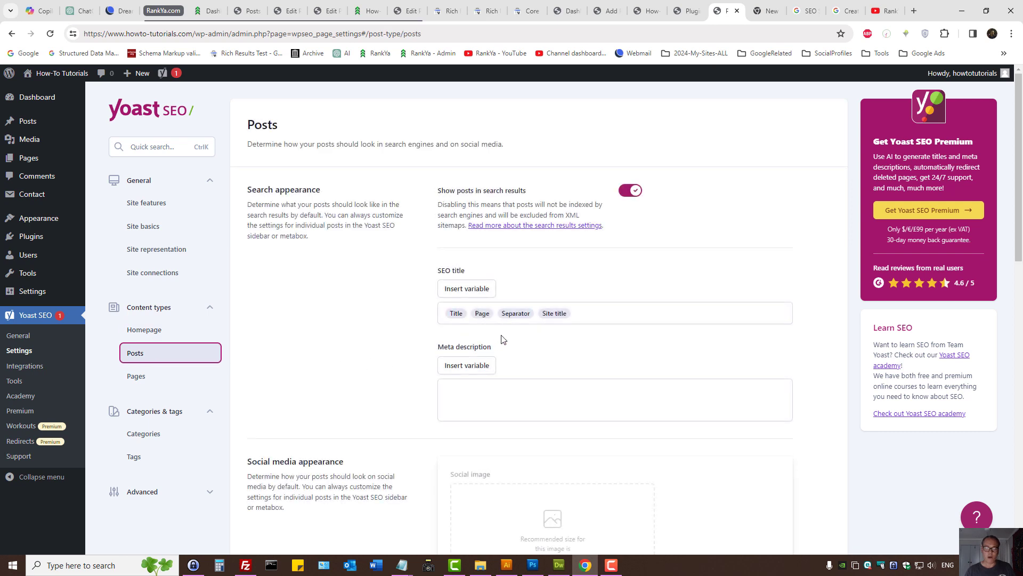
click(608, 314)
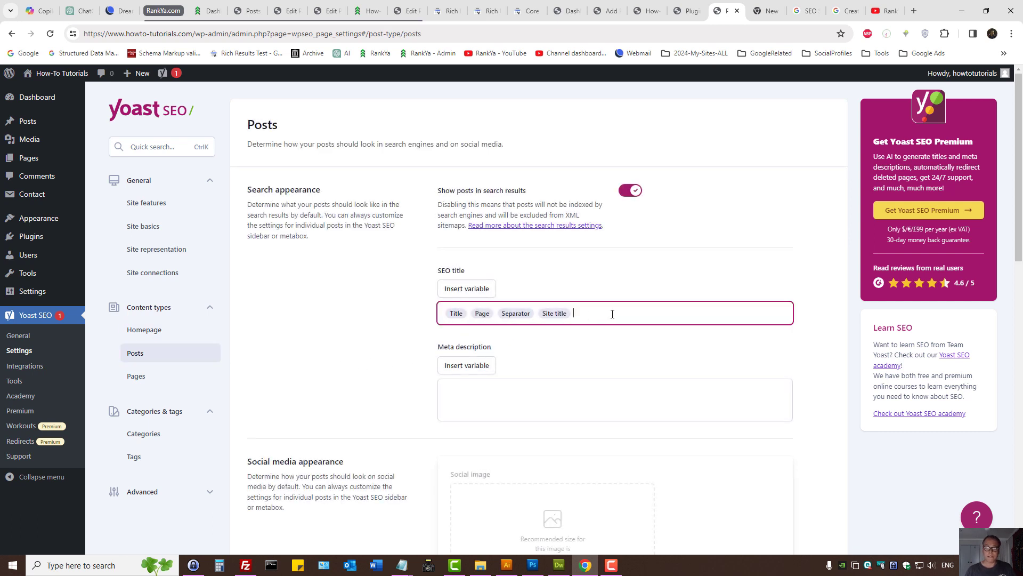
key(BackSpace)
key(BackSpace)
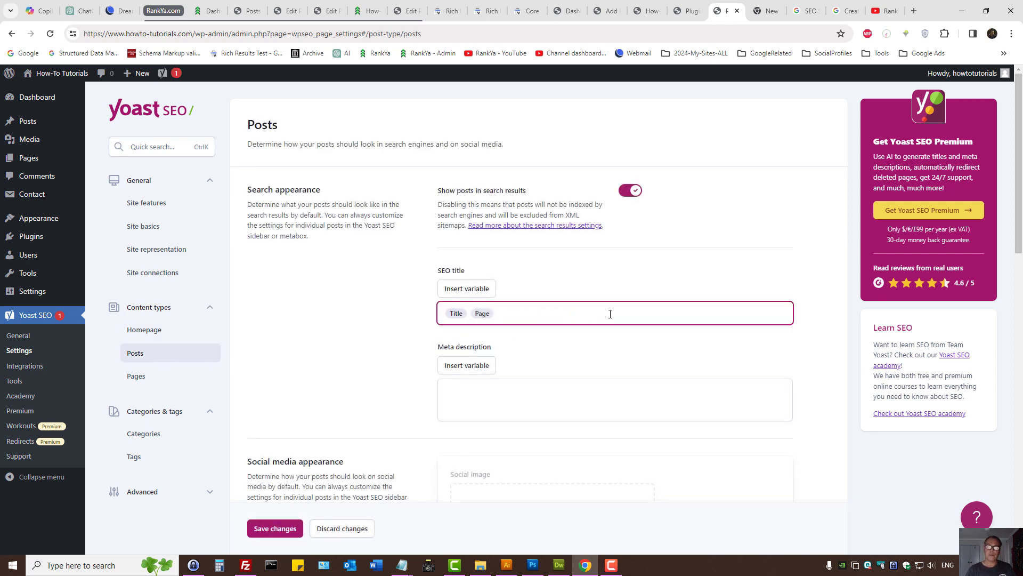
key(ctrl+z)
double_click(555, 312)
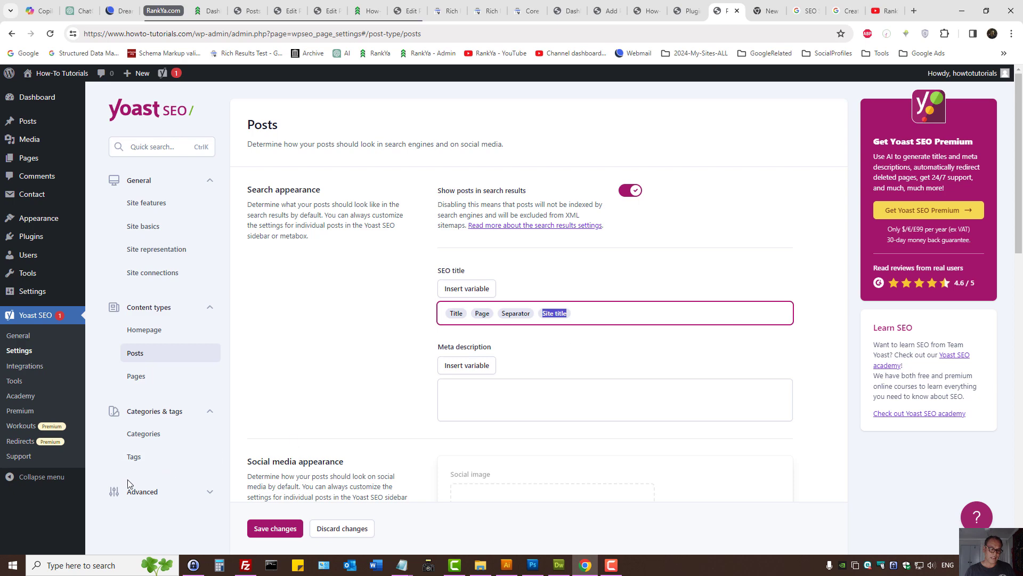
Step: Check the Site Title field in the WordPress general settings in a separate tab and return to the Posts settings
middle_click(30, 293)
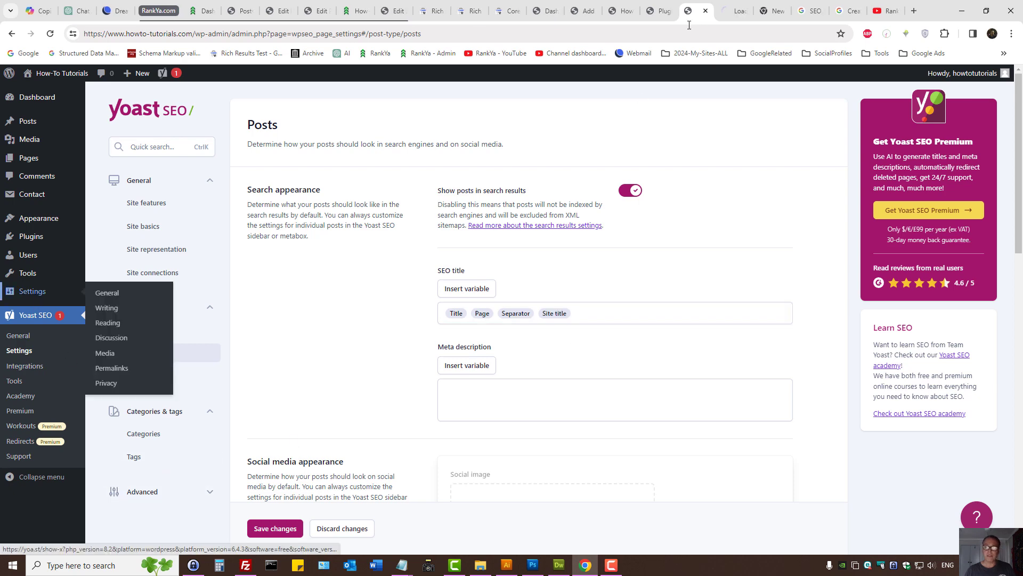
click(738, 6)
click(245, 130)
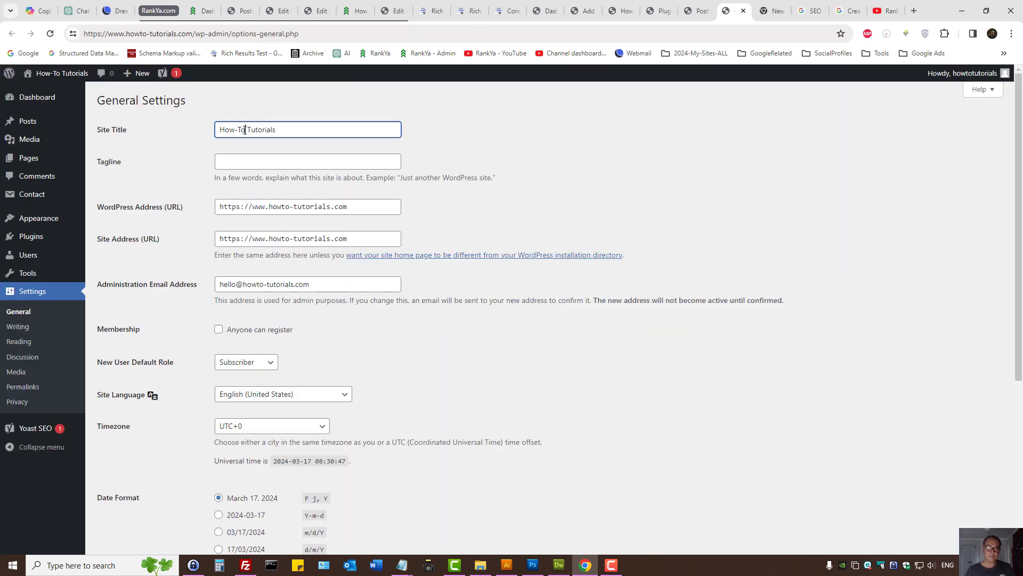
triple_click(244, 130)
click(744, 10)
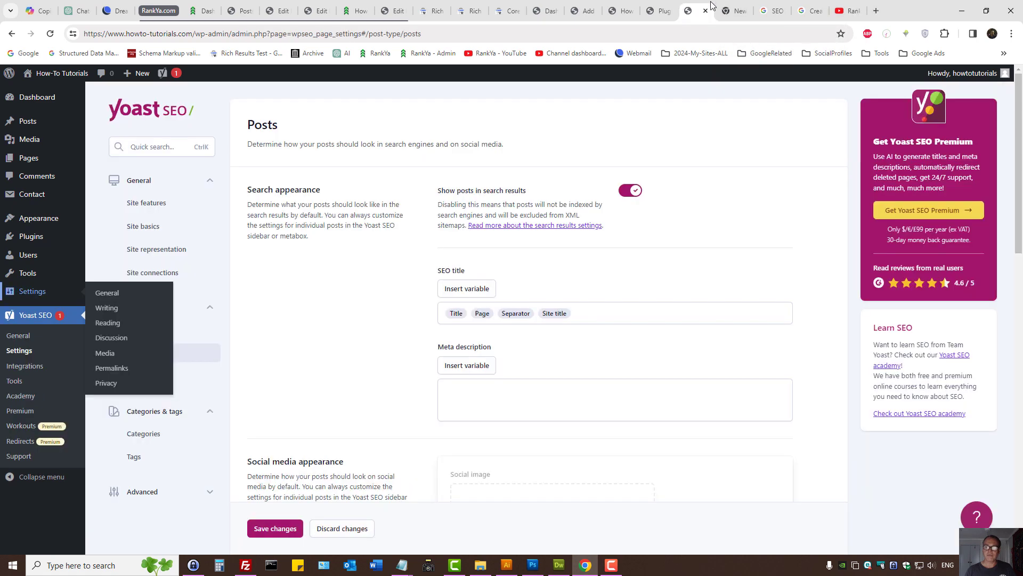
Step: Remove the Separator and Site title variables from the posts' SEO title and activate the empty meta description field
click(591, 315)
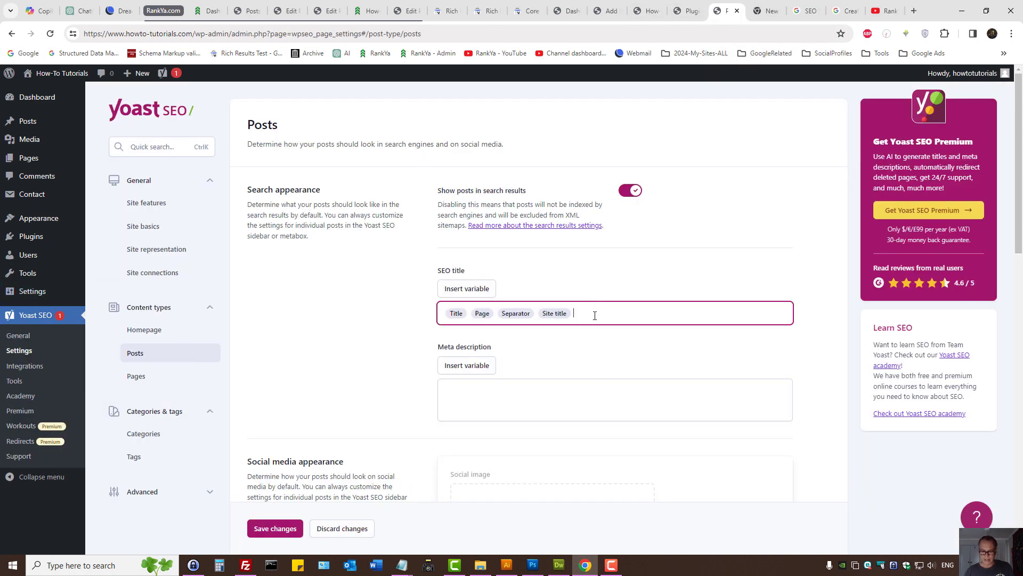
key(BackSpace)
key(BackSpace)
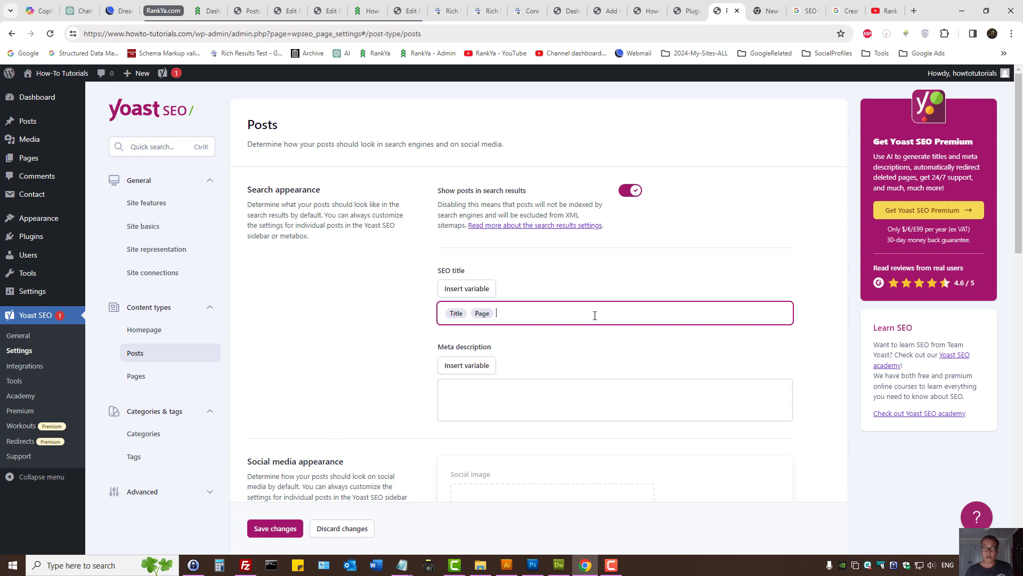
click(480, 393)
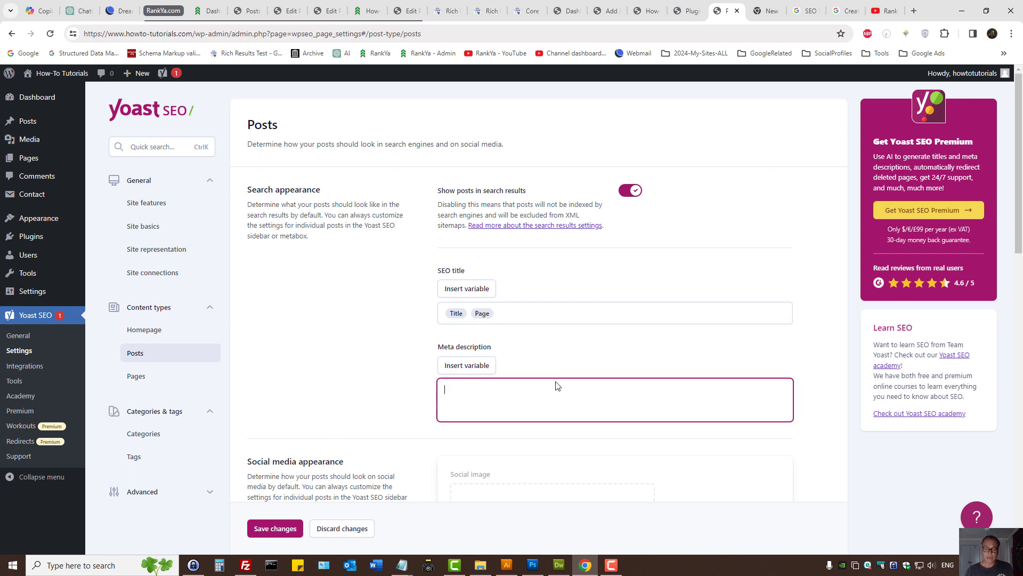
click(463, 366)
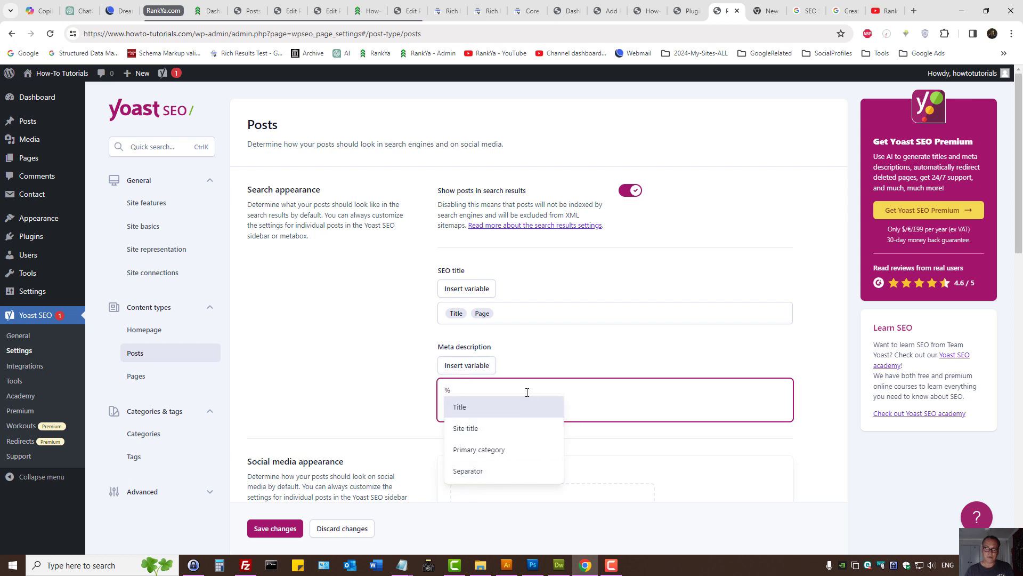
click(610, 399)
click(610, 401)
key(BackSpace)
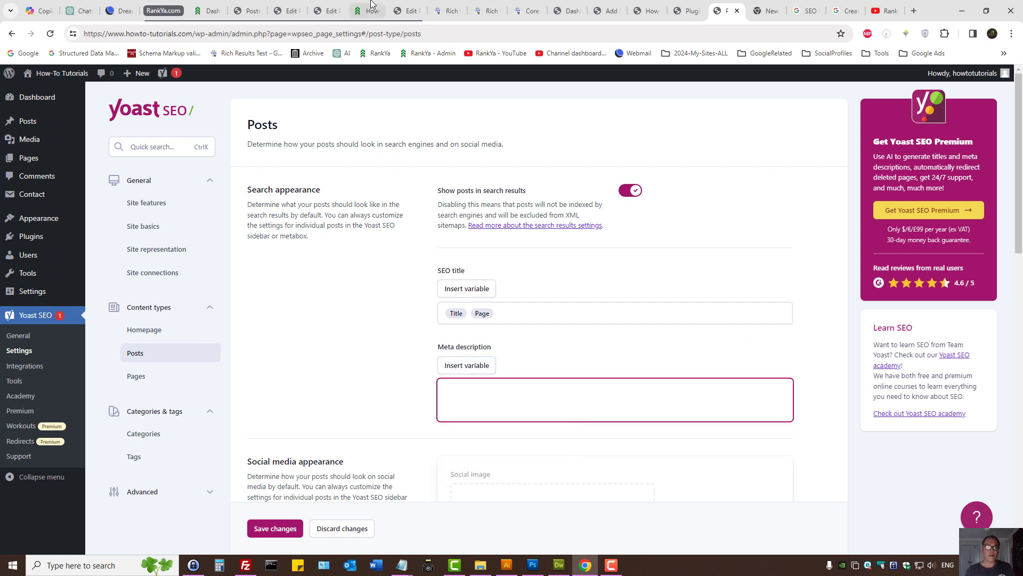
Step: Copy %%excerpt%% from the RankYa draft post on Yoast SEO and paste it as the posts' meta description
click(328, 11)
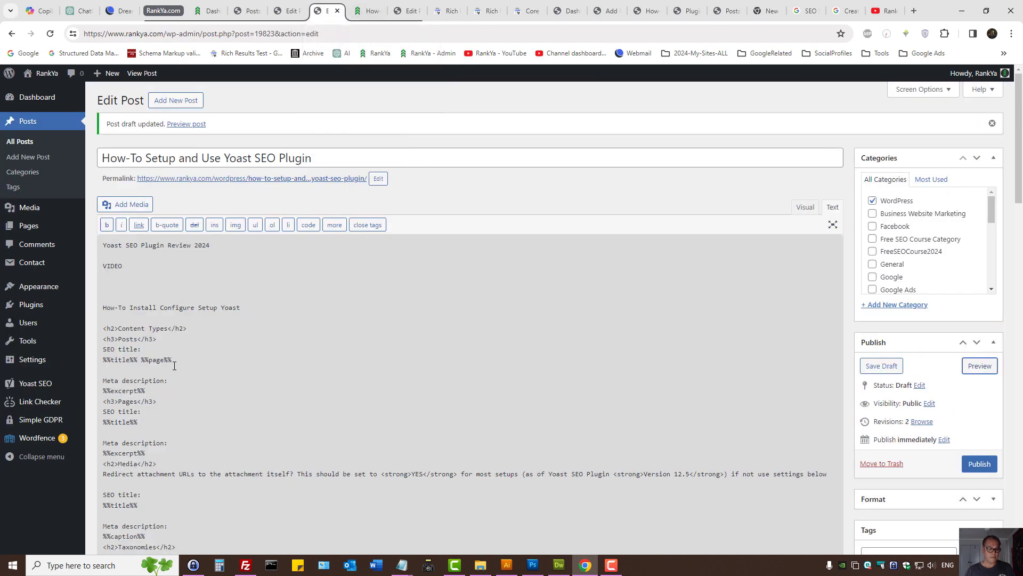
drag(172, 360, 103, 360)
drag(146, 391, 103, 390)
key(ctrl+c)
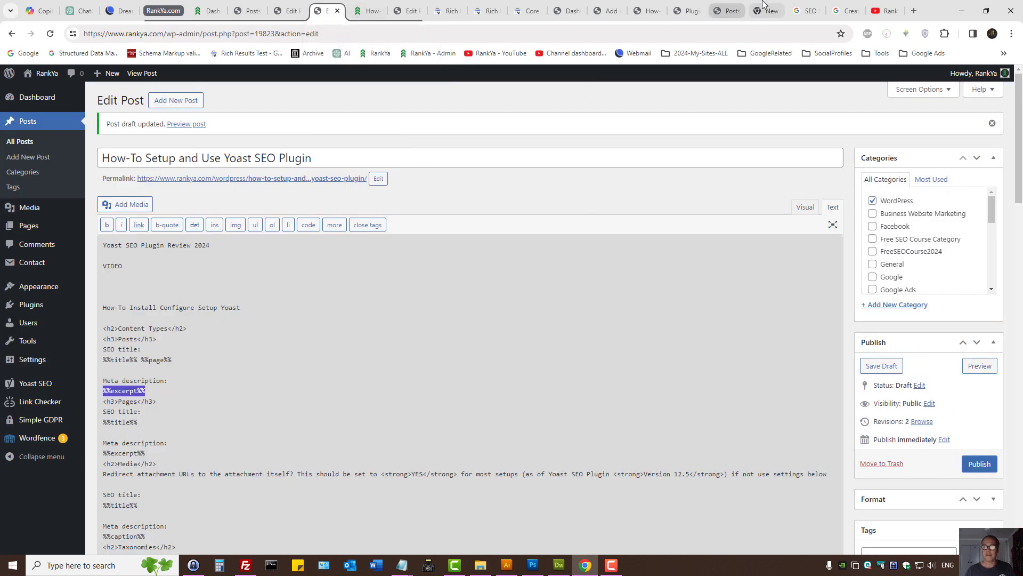
click(727, 11)
key(ctrl+v)
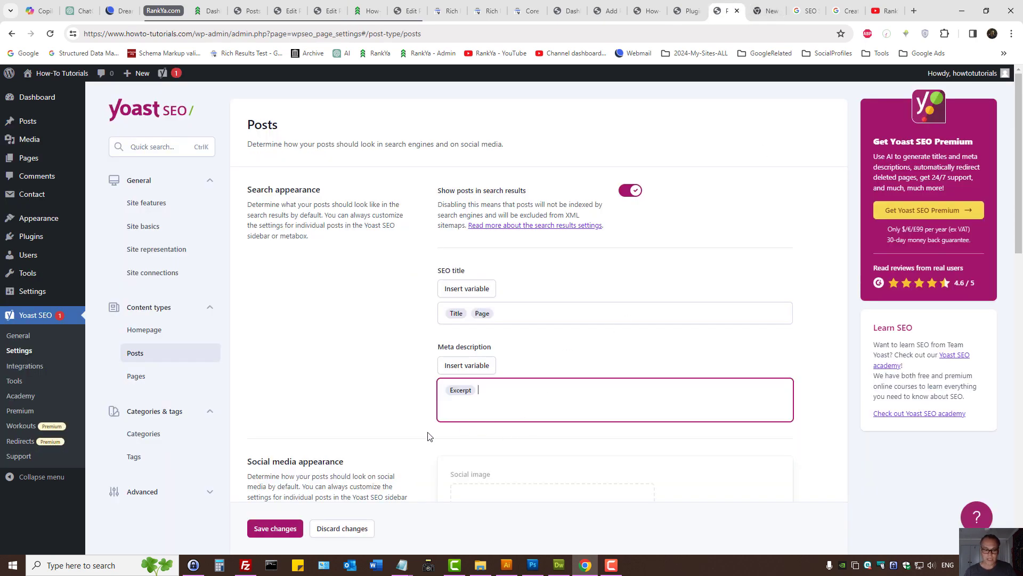
Step: Turn off the SEO controls and assessments for posts in the additional settings
scroll(348, 438, down, 3)
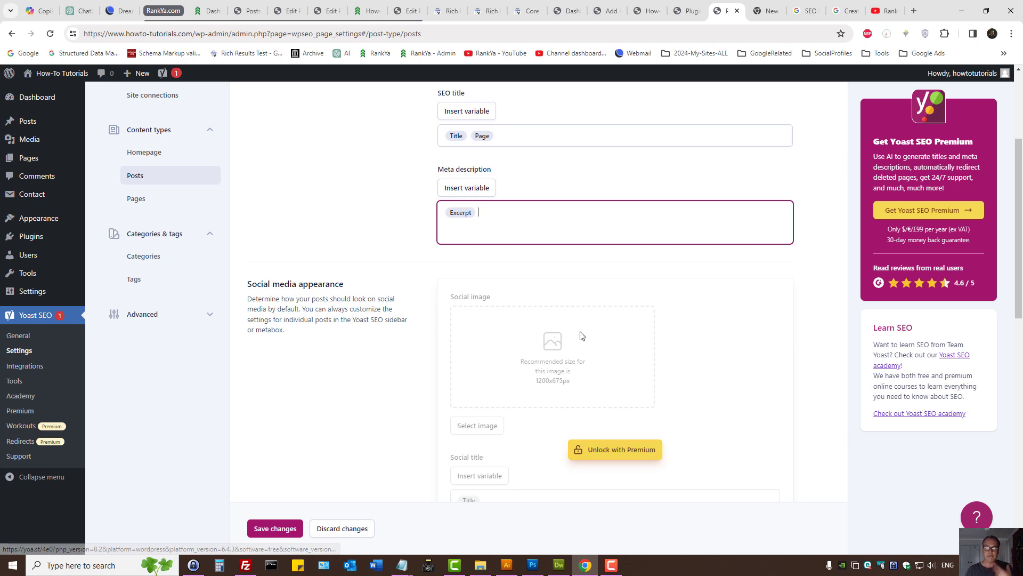
scroll(564, 327, down, 3)
scroll(313, 338, down, 3)
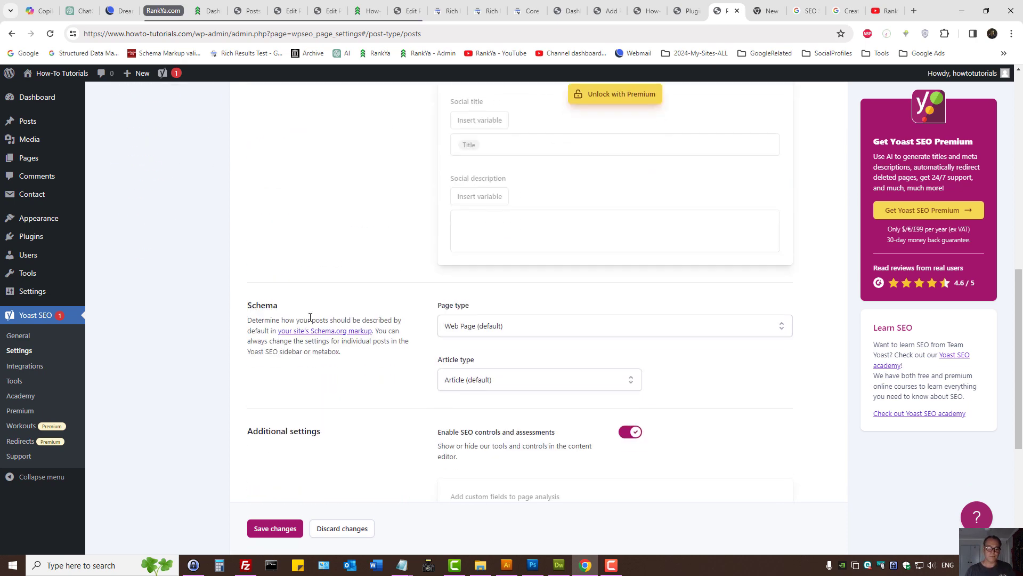
scroll(545, 276, up, 6)
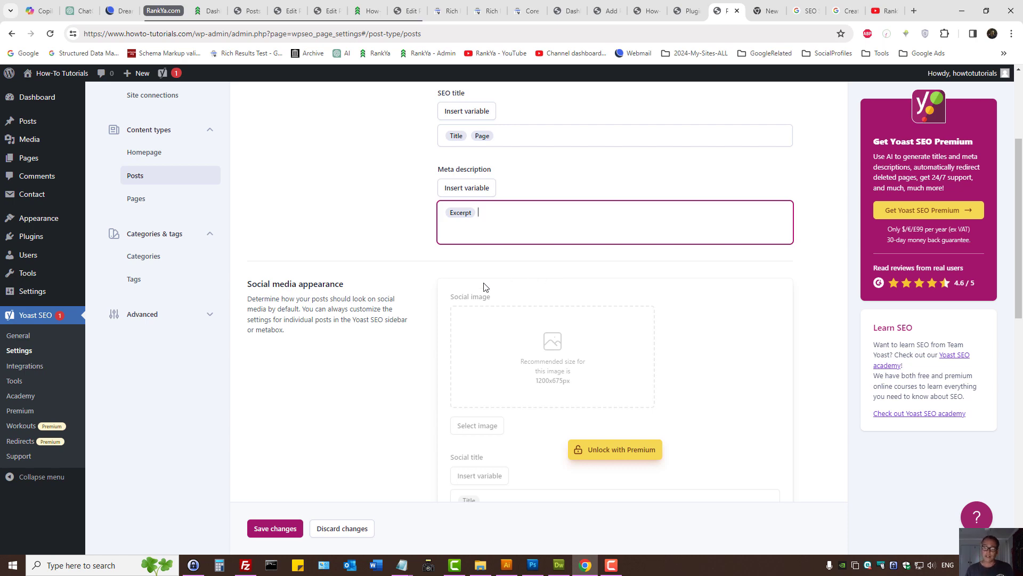
scroll(484, 288, down, 7)
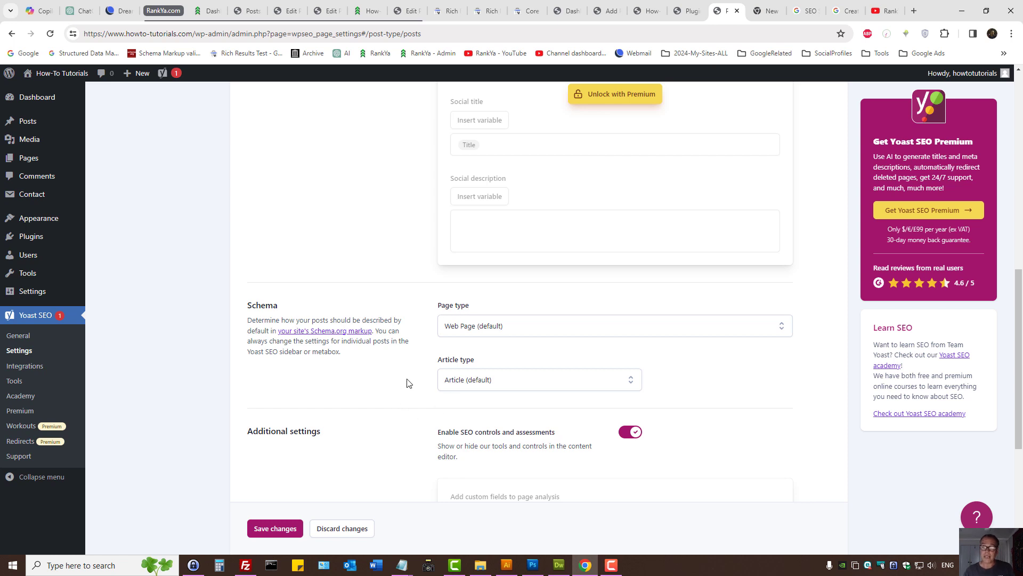
scroll(406, 380, down, 3)
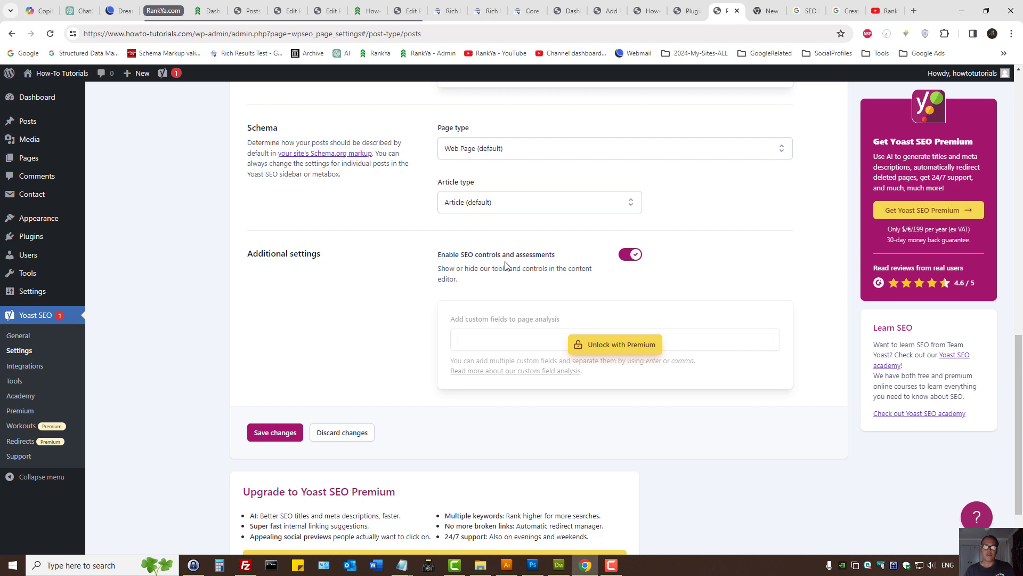
click(631, 255)
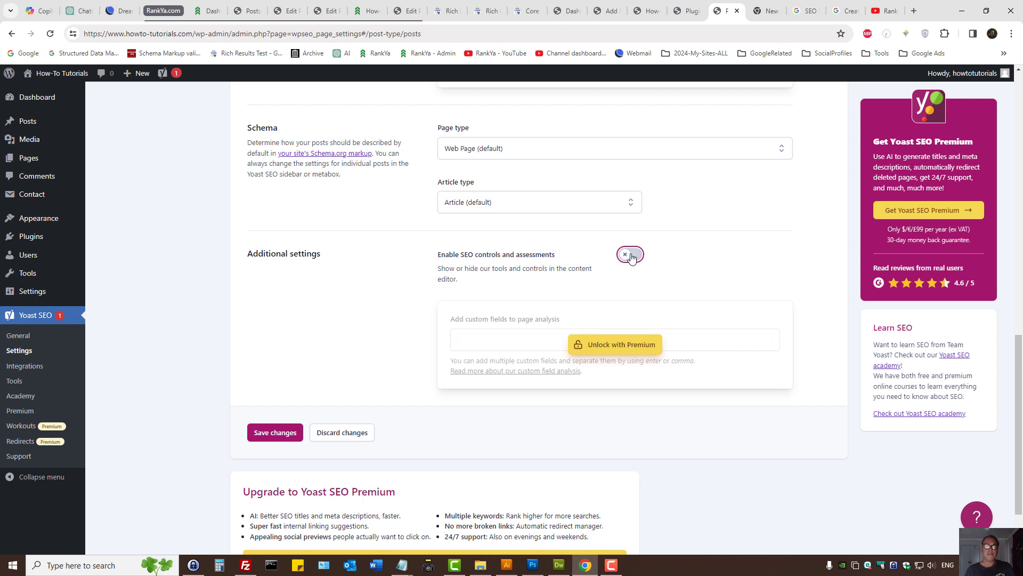
Step: Try FAQ Page as the posts' schema page type and restore Web Page (default)
click(493, 154)
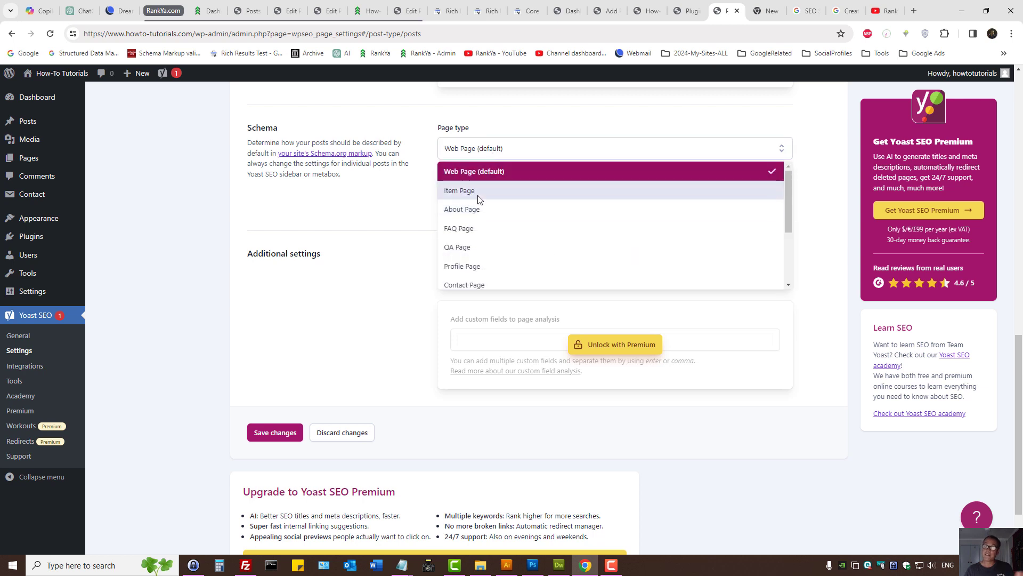
click(465, 233)
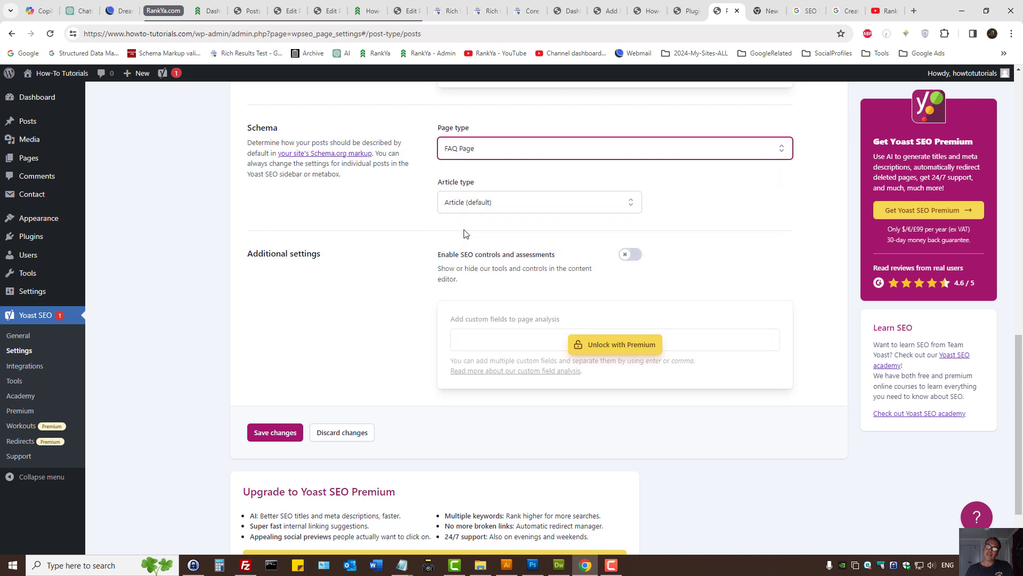
click(512, 154)
click(485, 176)
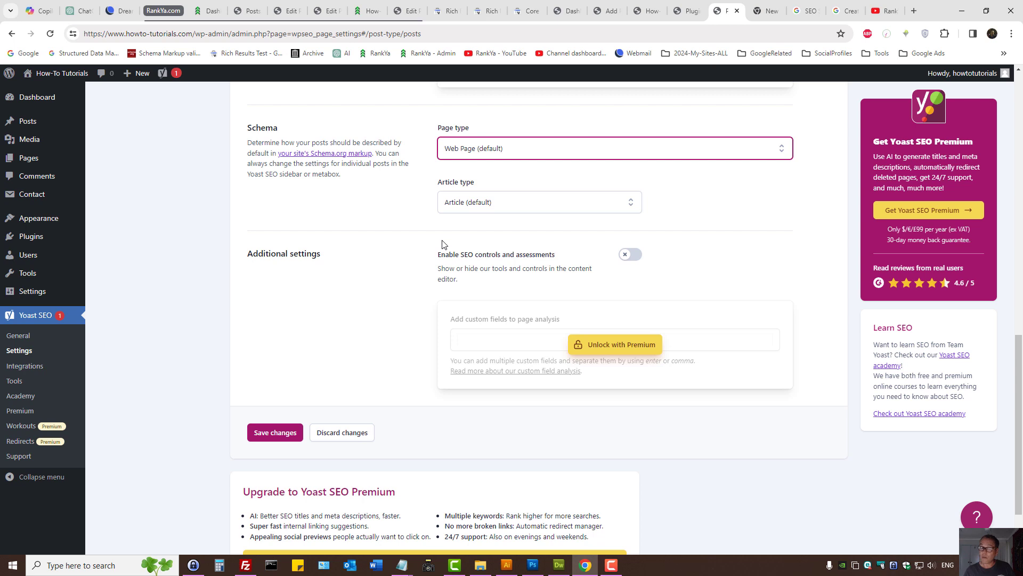
Step: View the preview of the RankYa draft post on the Yoast SEO plugin and return to the posts' schema settings
double_click(257, 127)
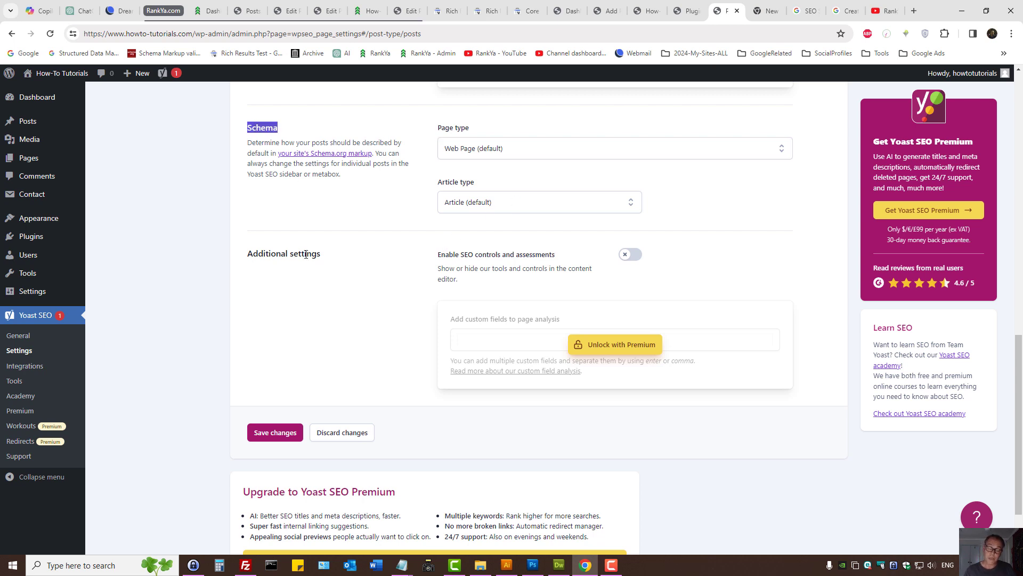
click(376, 6)
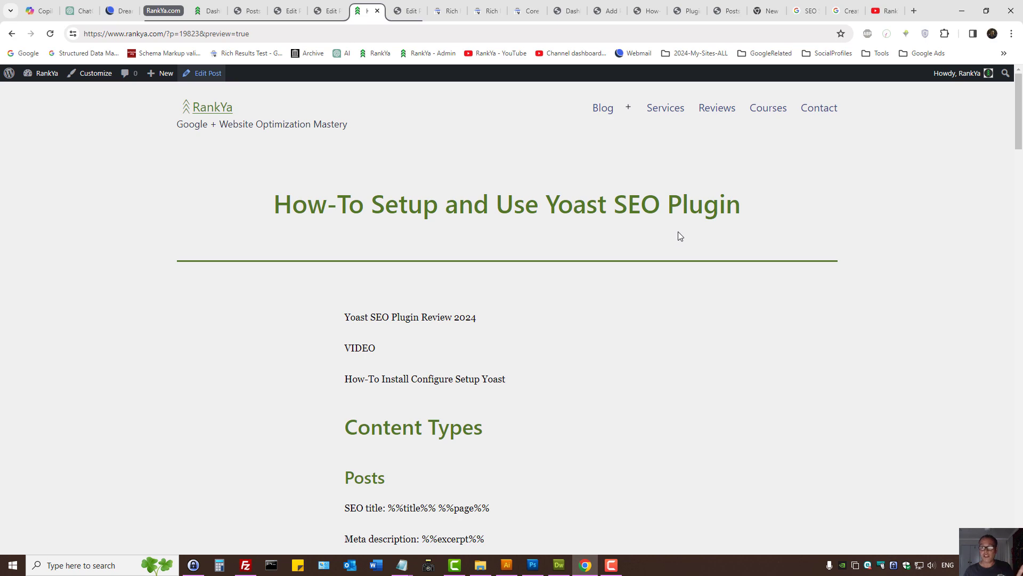
click(726, 10)
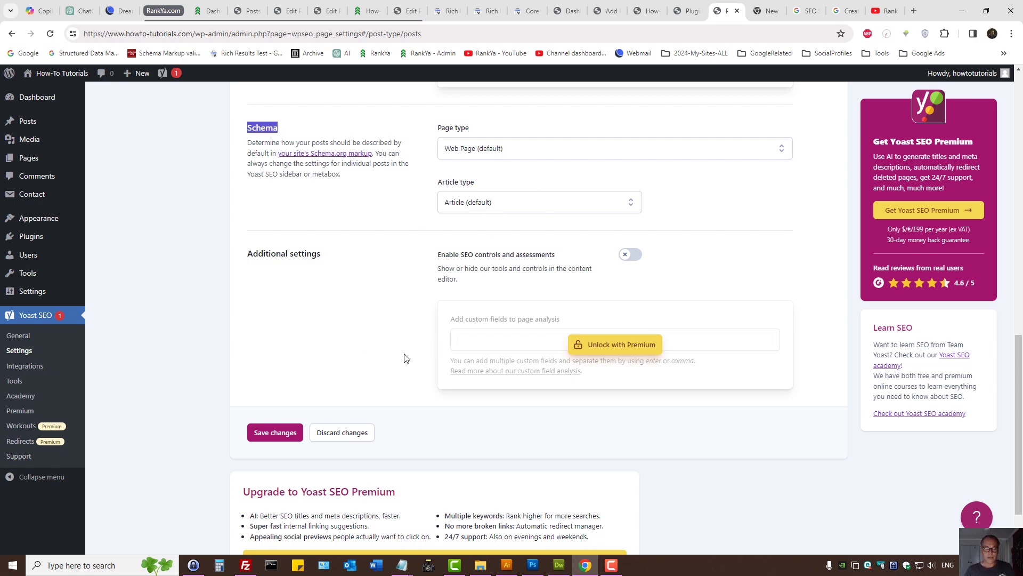
Step: Save the changes made to the Posts content type settings
scroll(404, 357, up, 15)
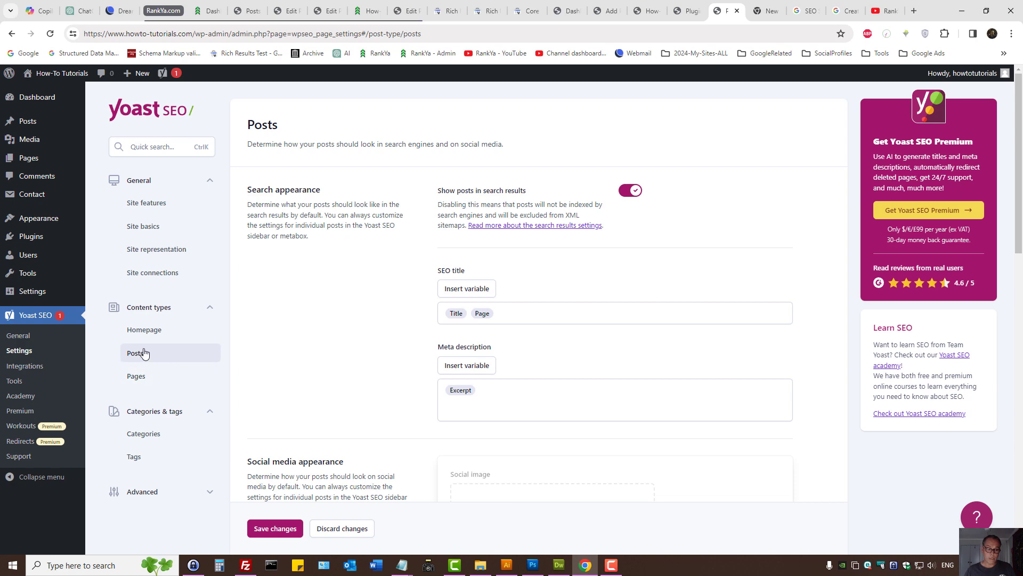
scroll(334, 370, down, 15)
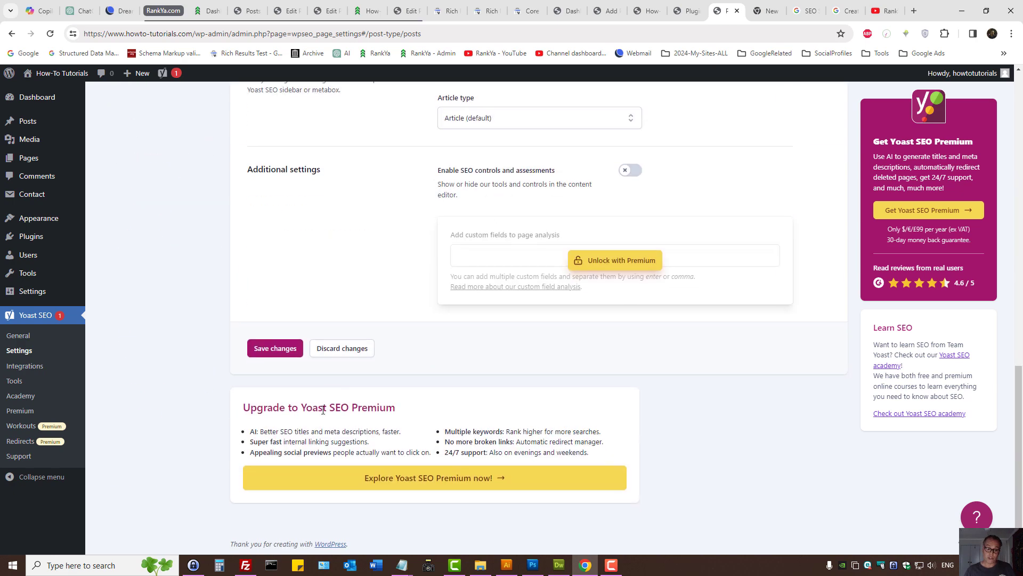
click(277, 350)
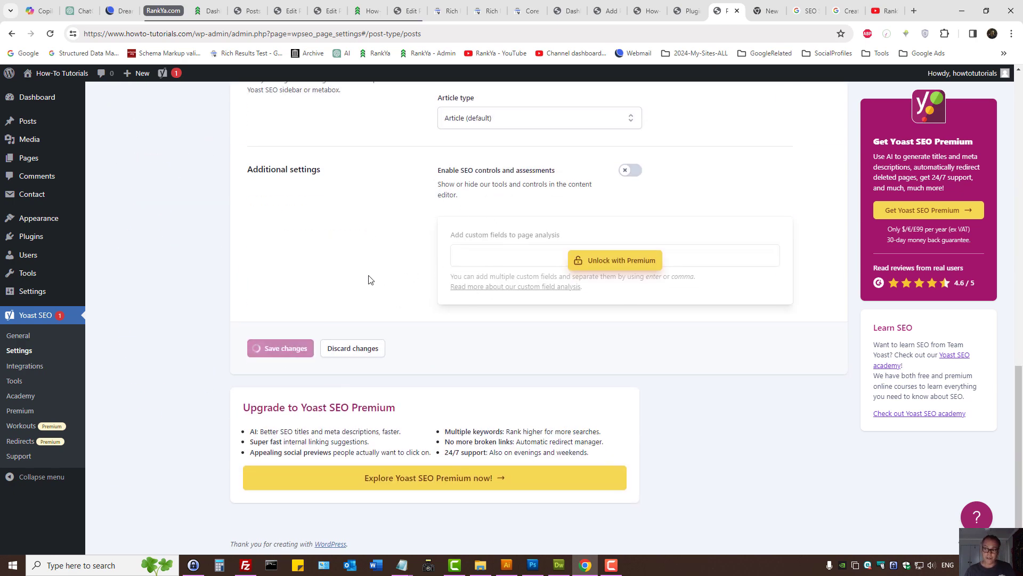
Step: Open the Pages content type settings and remove the Separator and Site title variables from the SEO title
scroll(400, 278, up, 20)
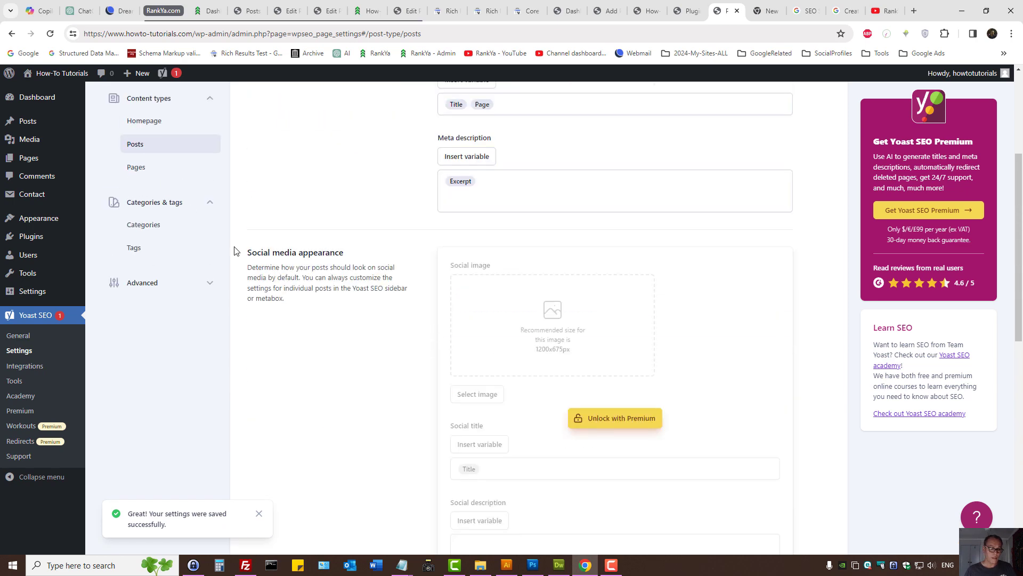
click(163, 343)
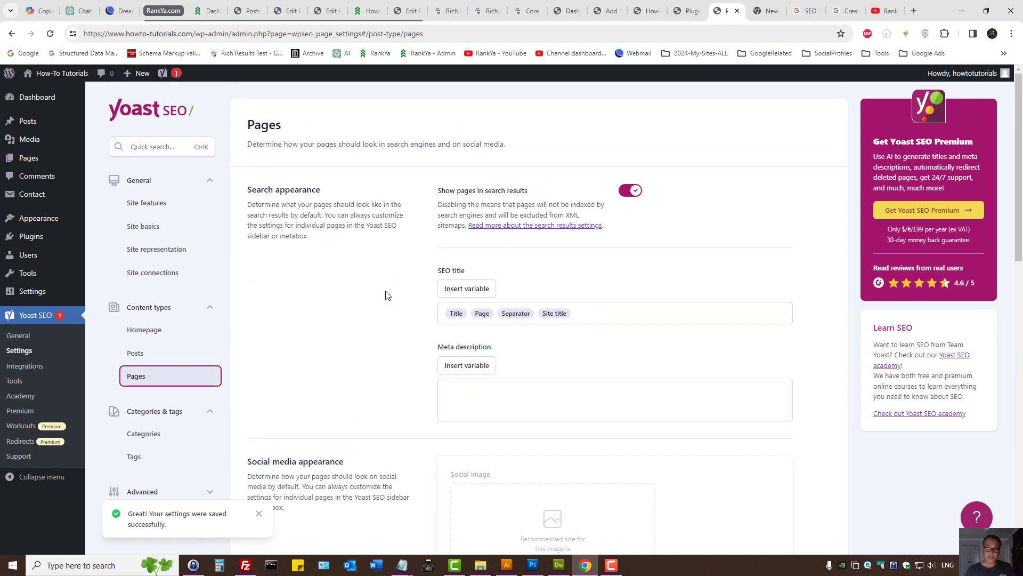
click(616, 313)
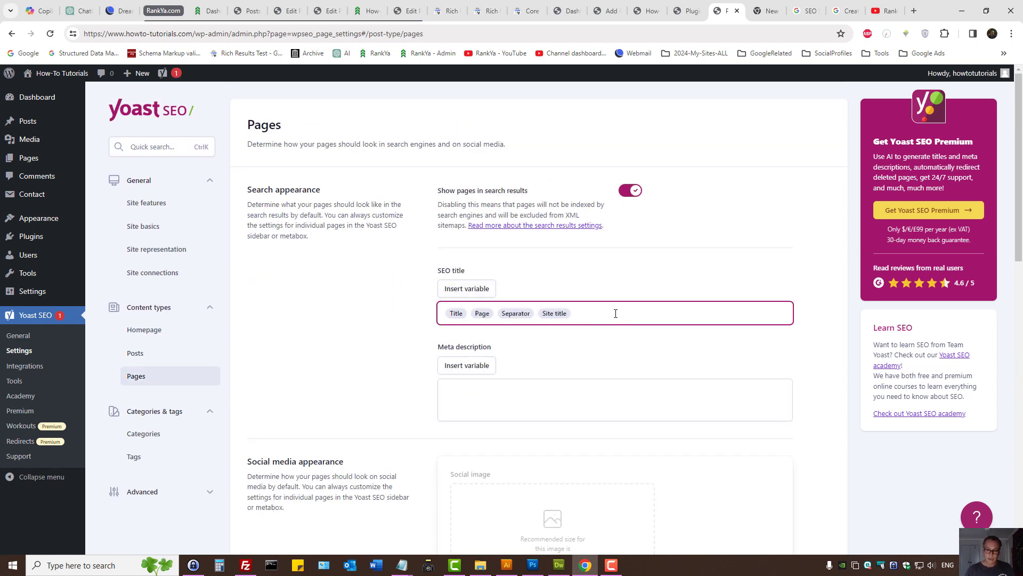
key(BackSpace)
key(BackSpace)
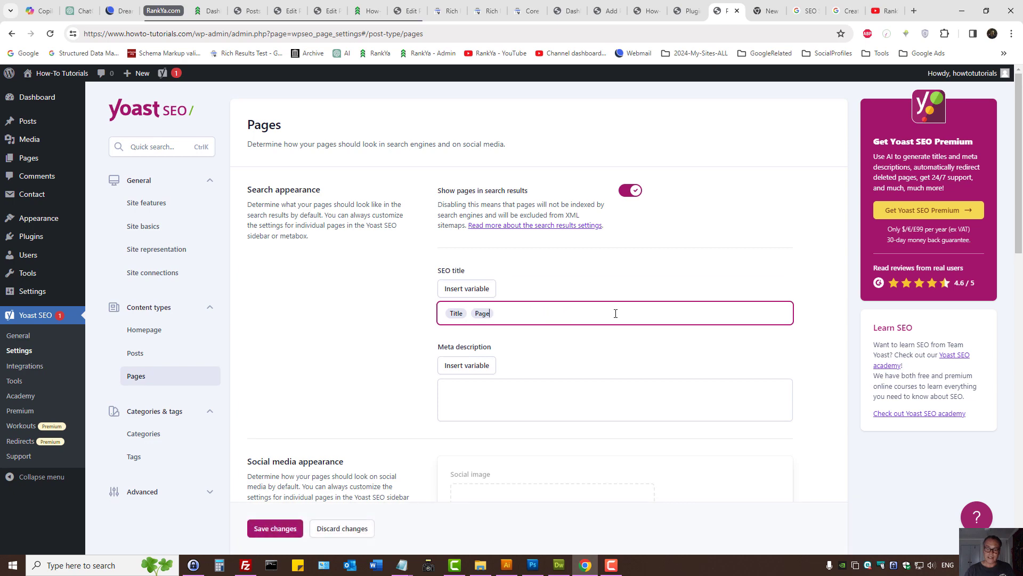
Step: Copy %%excerpt%% from the Pages section of the RankYa draft post preview and paste it as the pages' meta description in Yoast SEO
click(476, 405)
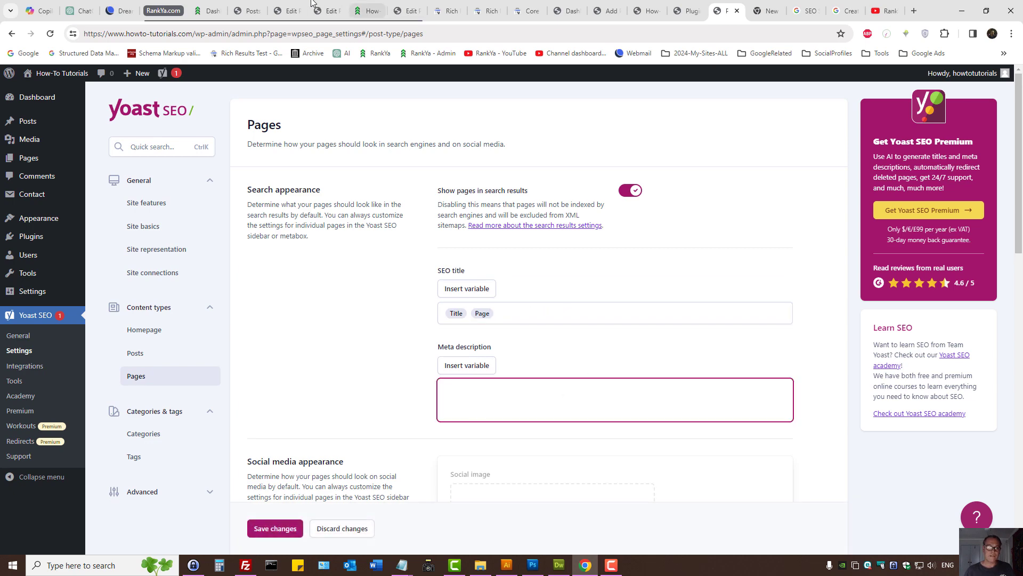
click(368, 11)
scroll(424, 266, down, 3)
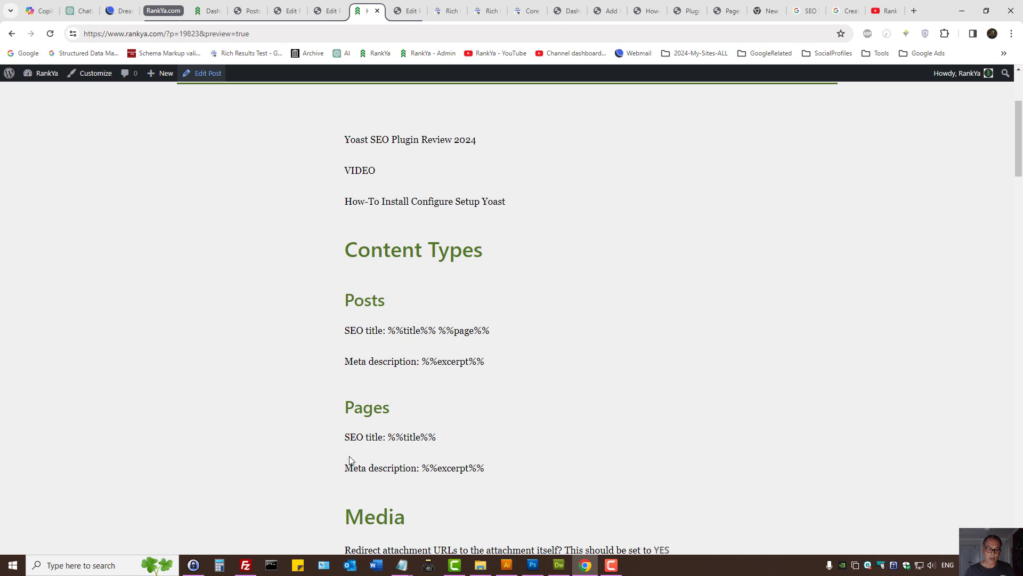
drag(423, 471, 519, 475)
key(ctrl+c)
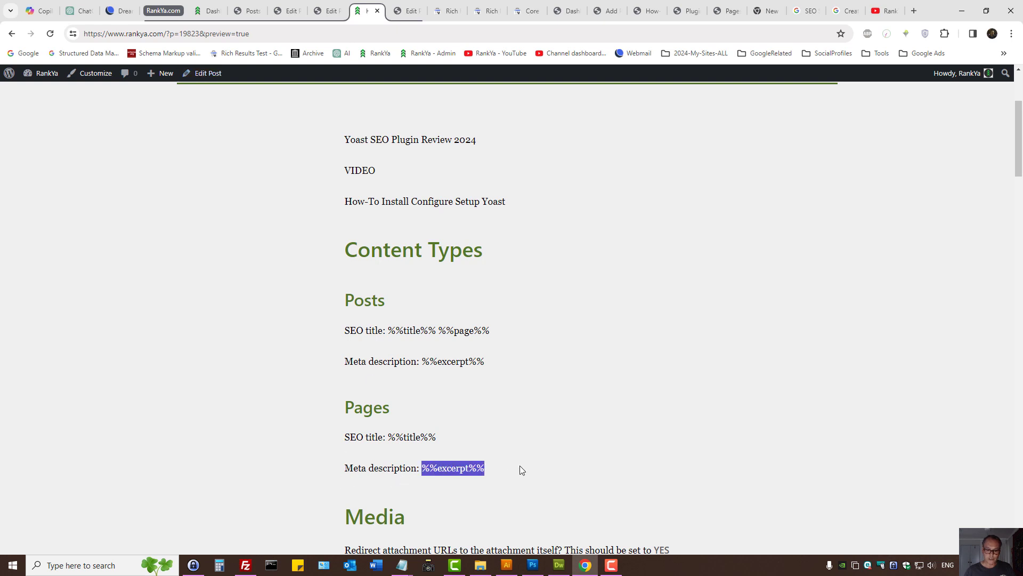
click(727, 7)
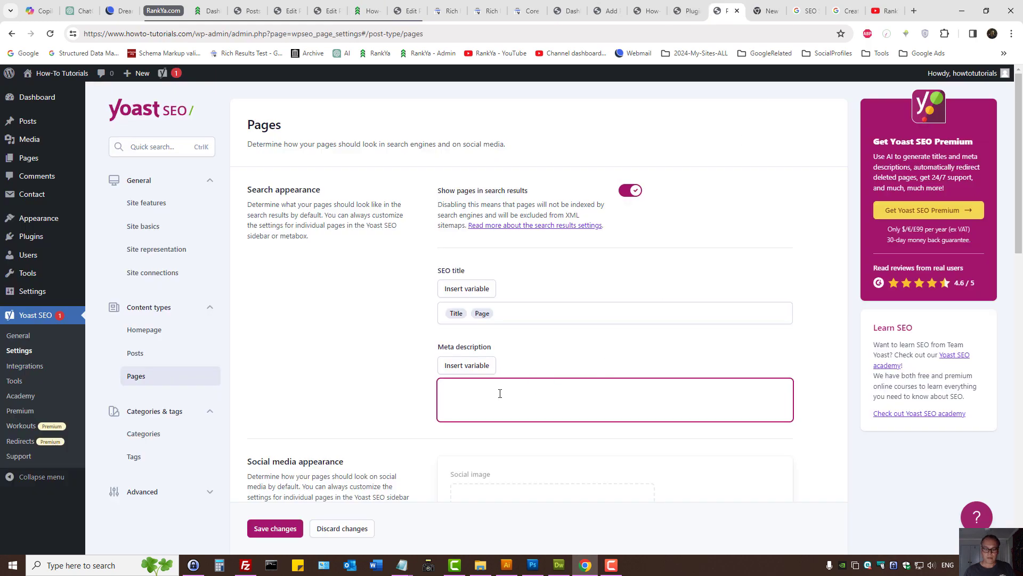
key(ctrl+v)
Step: Try adding a second Excerpt variable to the pages' meta description, and clear the field
click(467, 368)
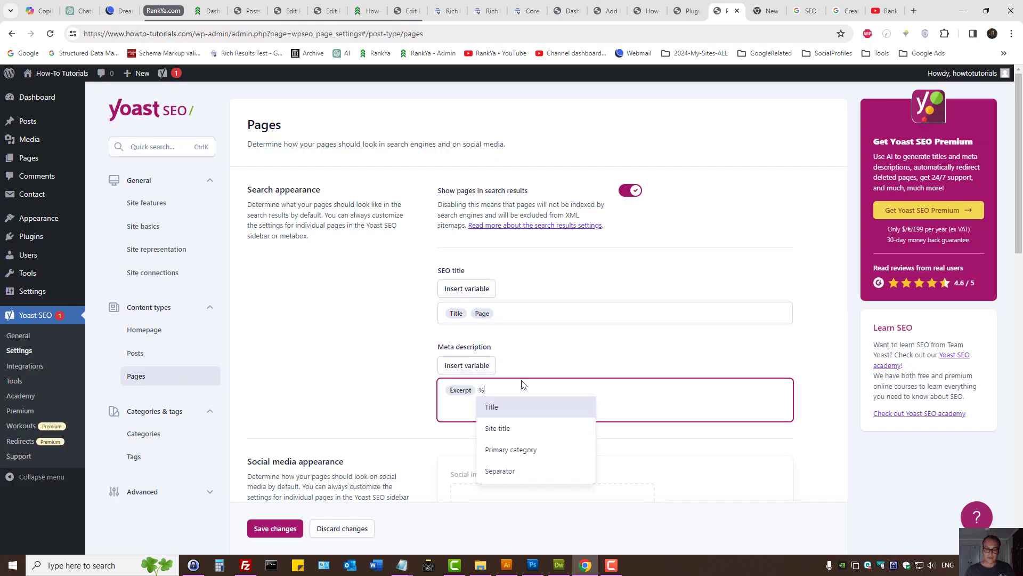
text(e)
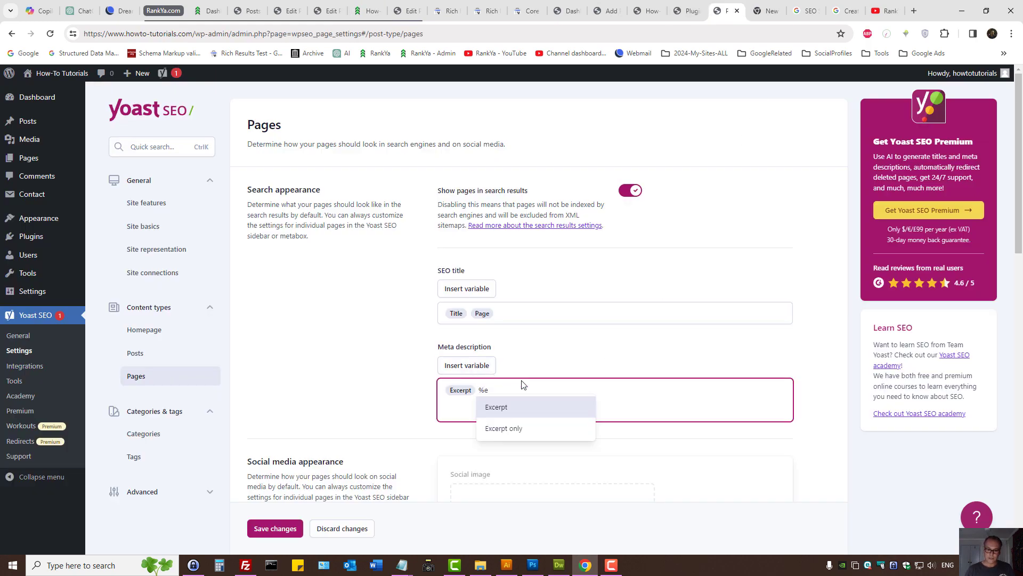
click(501, 407)
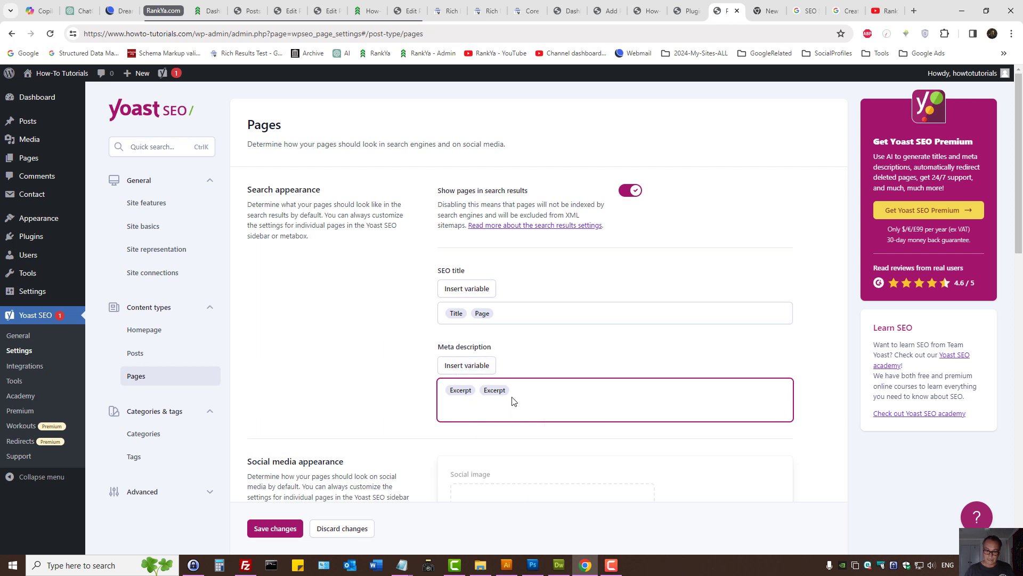
key(BackSpace)
key(BackSpace)
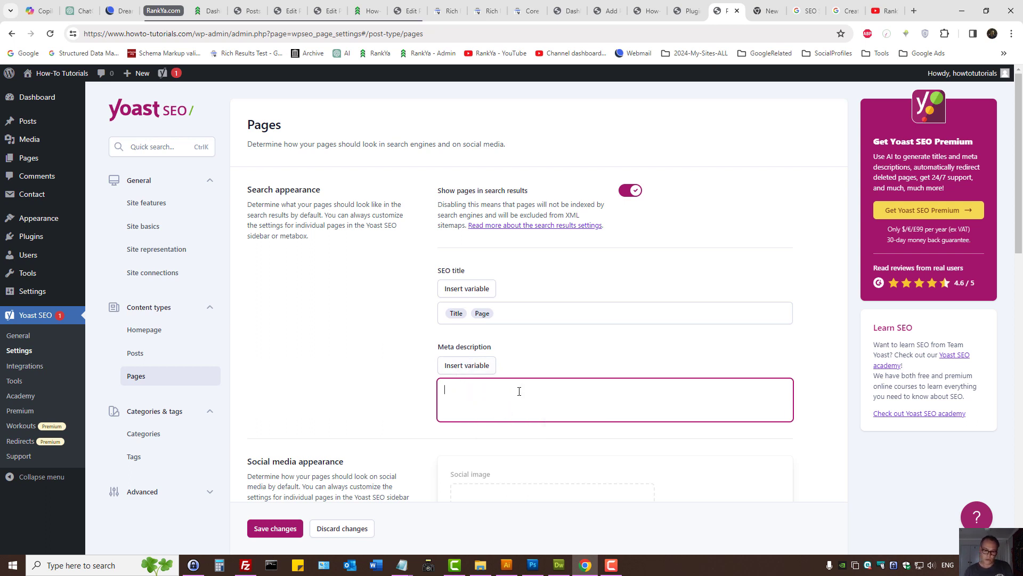
Step: Try the Excerpt only variable as the pages' meta description
click(455, 366)
text(ex)
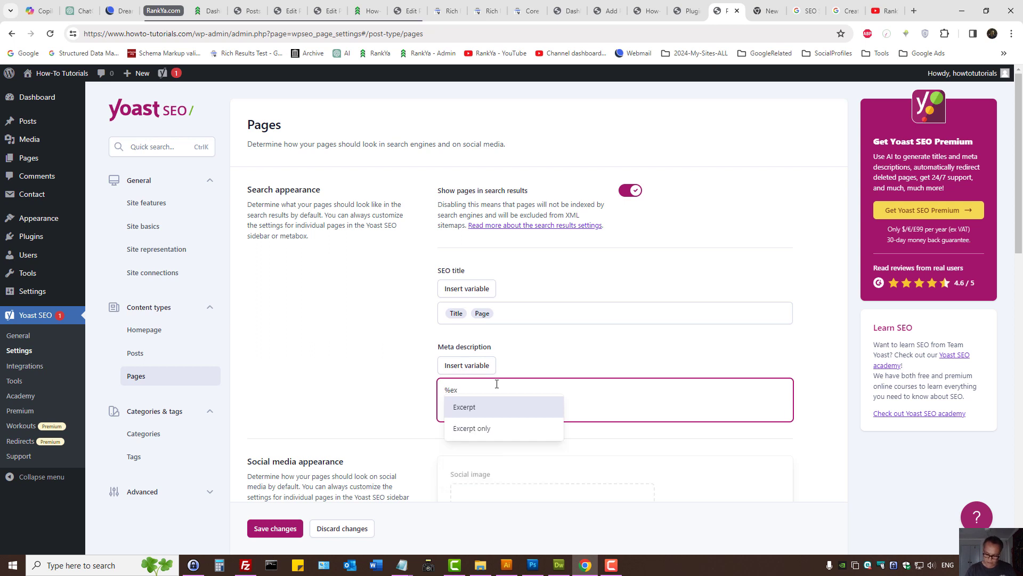
key(Down)
key(Return)
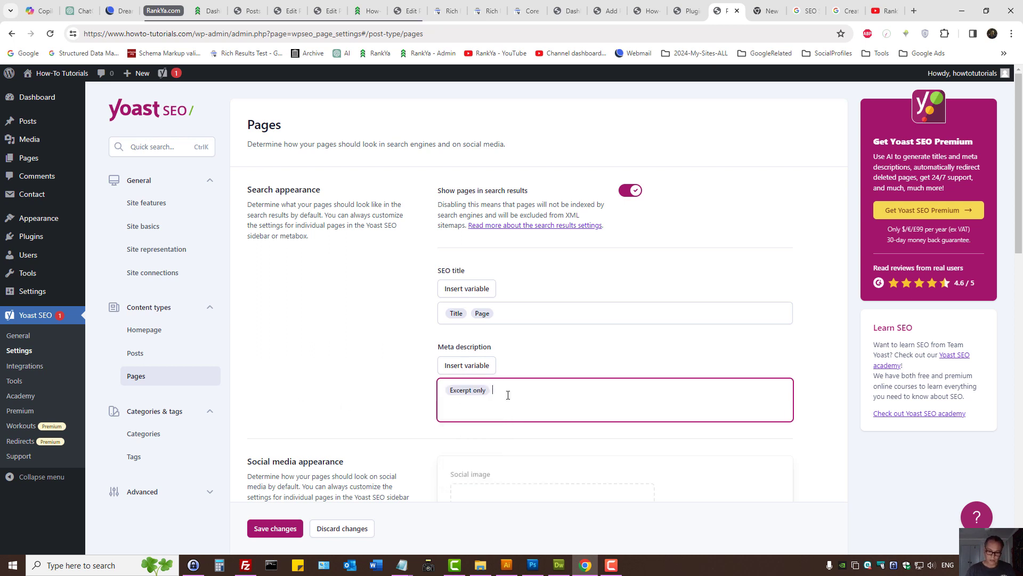
Step: Restore the Excerpt variable in the pages' meta description and save the Pages content type settings
key(ctrl+z)
key(ctrl+z)
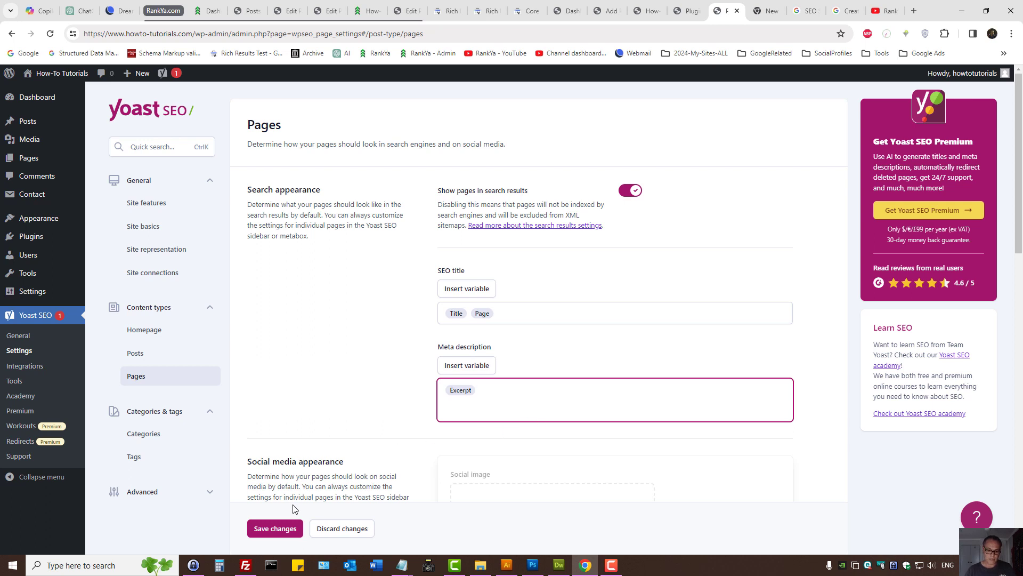
click(271, 527)
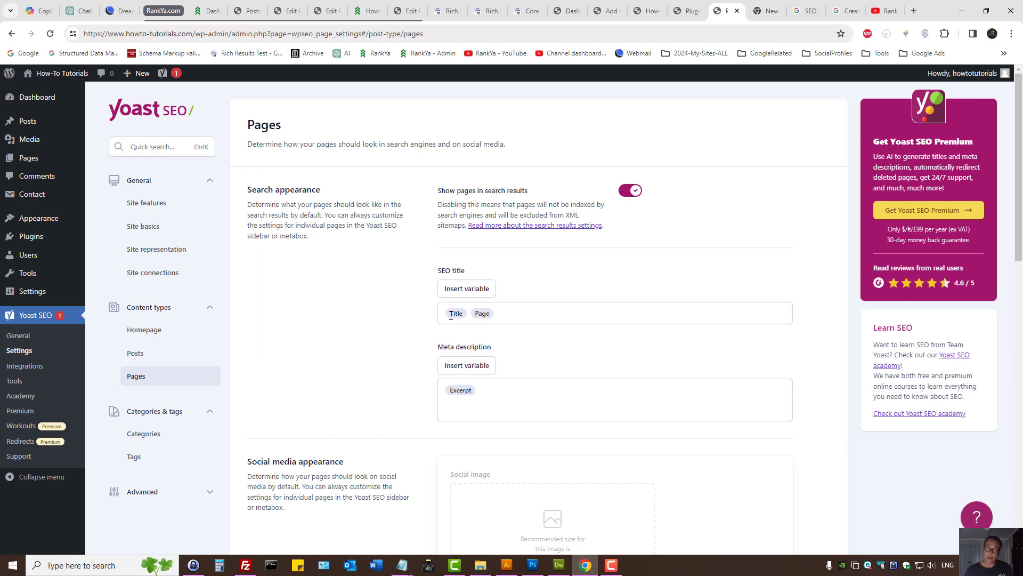
Step: Try removing the Page variable from the pages' SEO title and undo the removal
drag(502, 312, 443, 317)
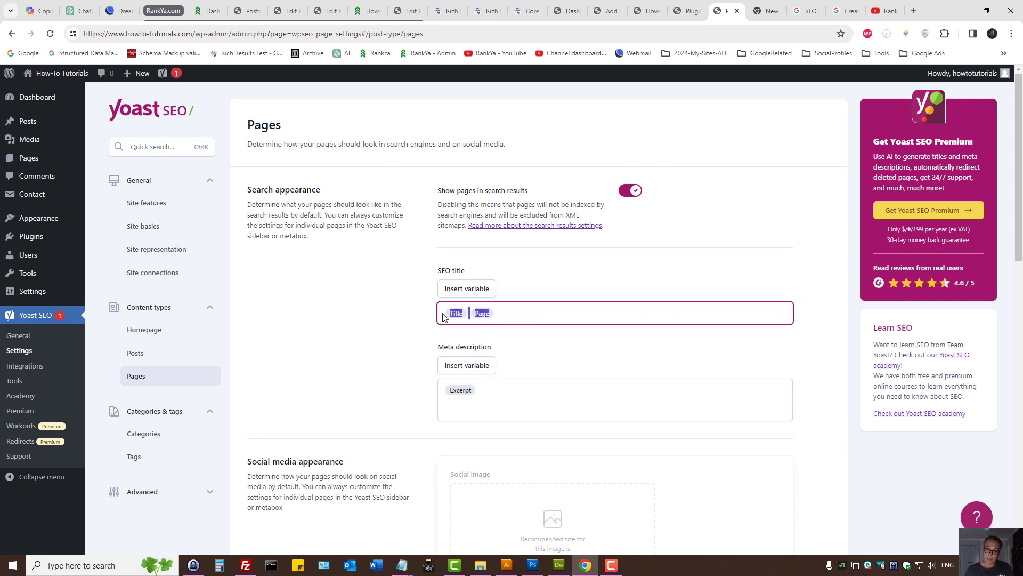
click(515, 314)
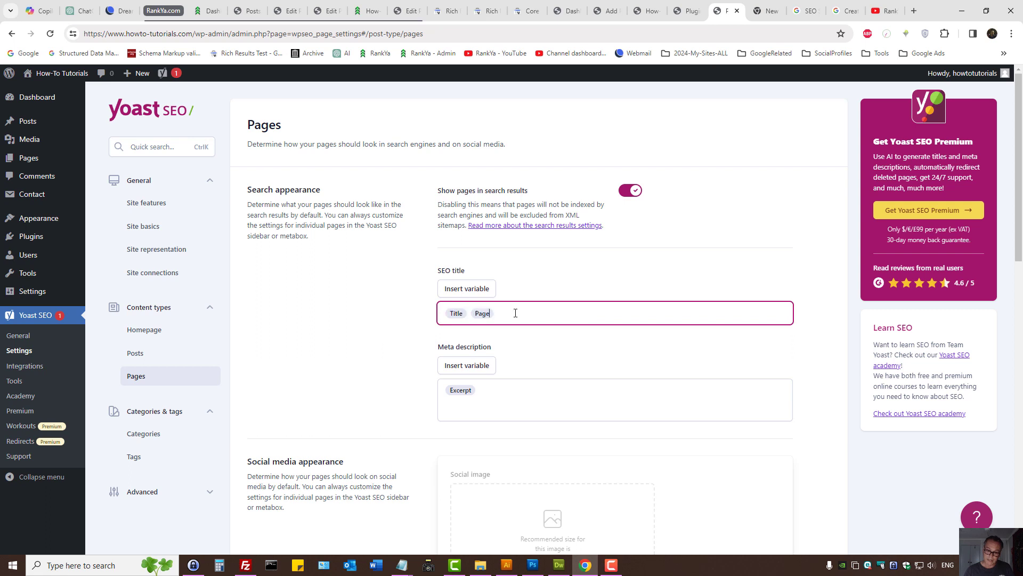
key(BackSpace)
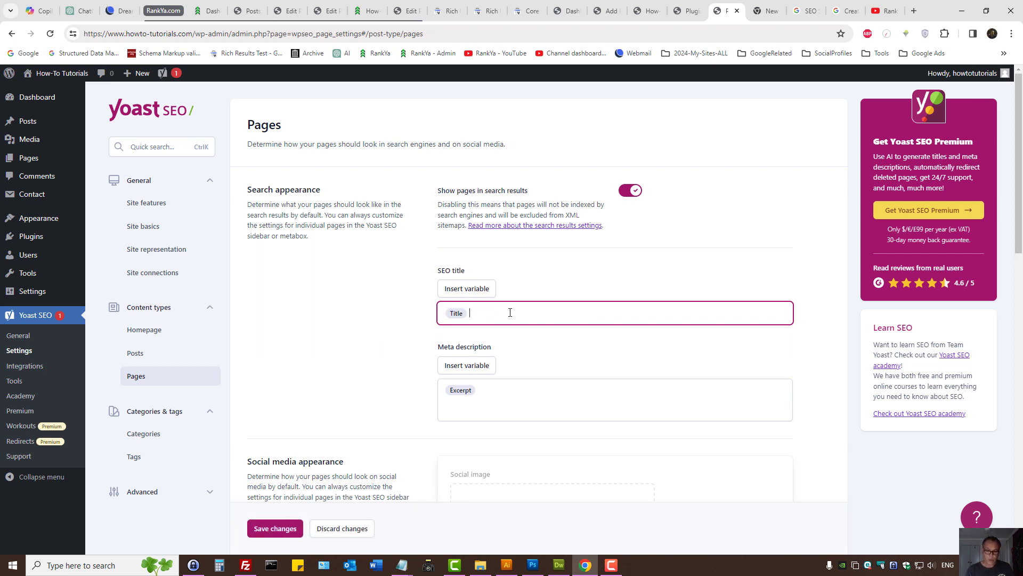
key(ctrl+z)
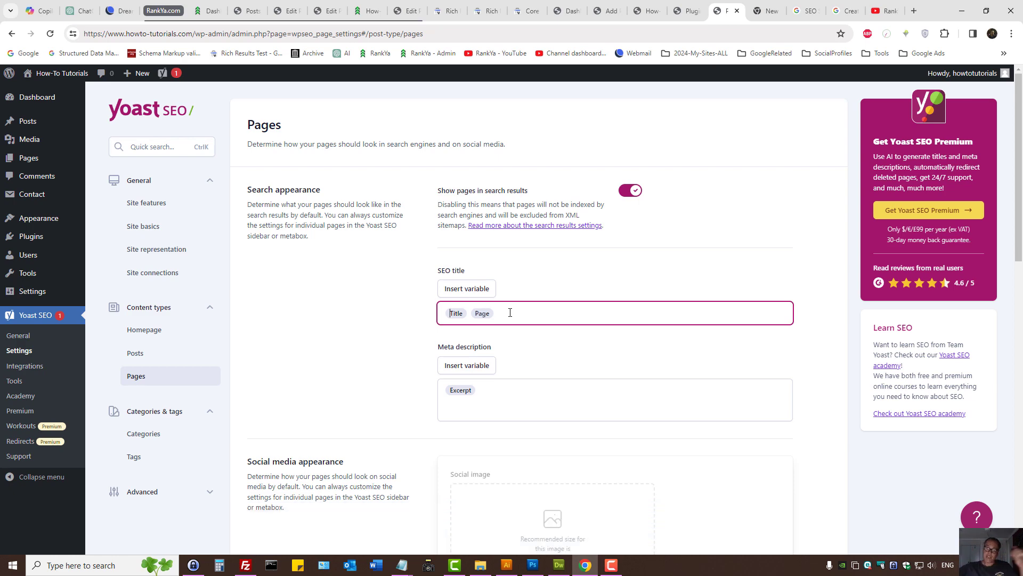
Step: Review the social media appearance, schema and additional settings of the Pages content type
scroll(418, 250, down, 6)
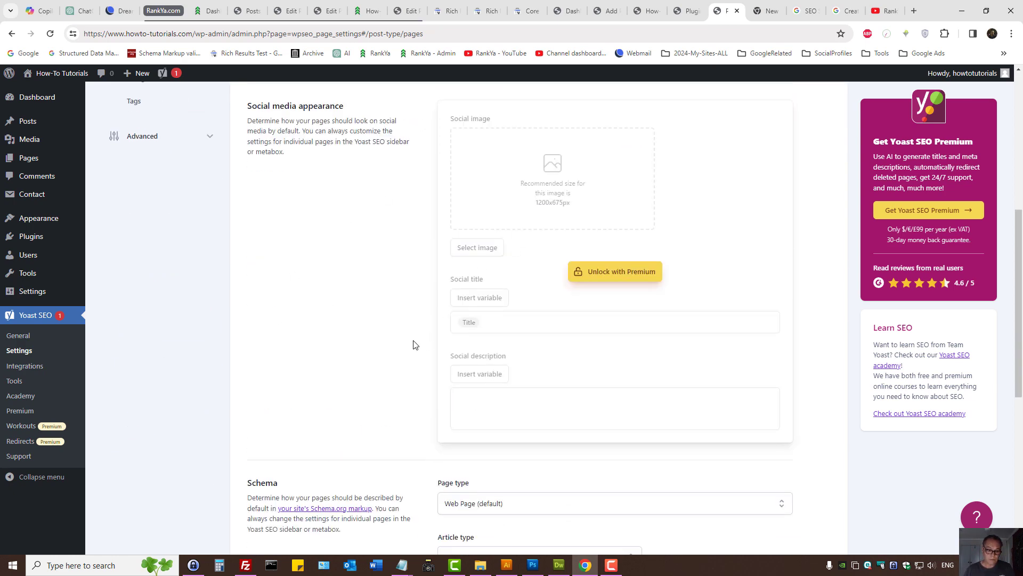
scroll(414, 345, down, 3)
scroll(395, 173, up, 10)
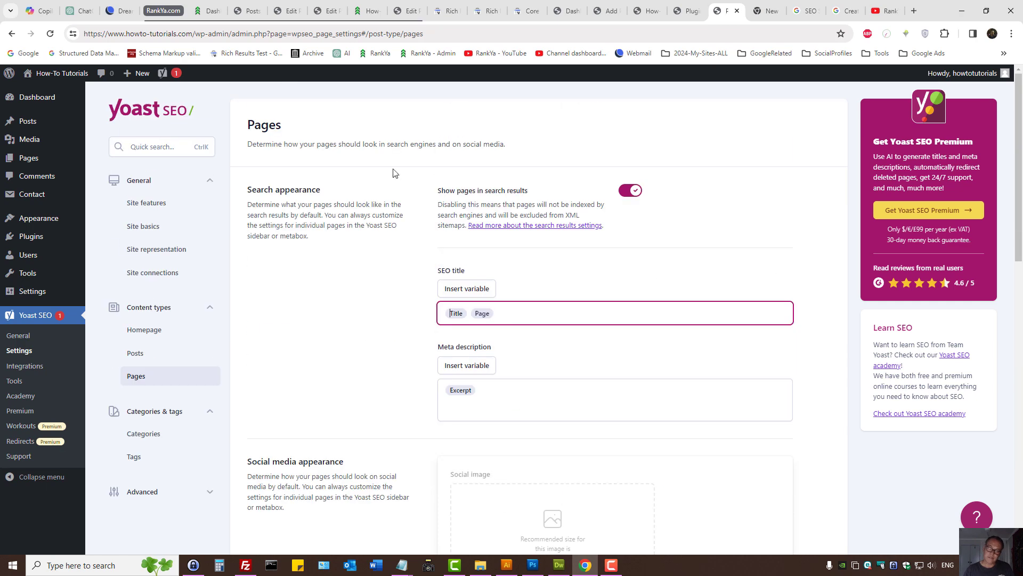
scroll(370, 360, down, 10)
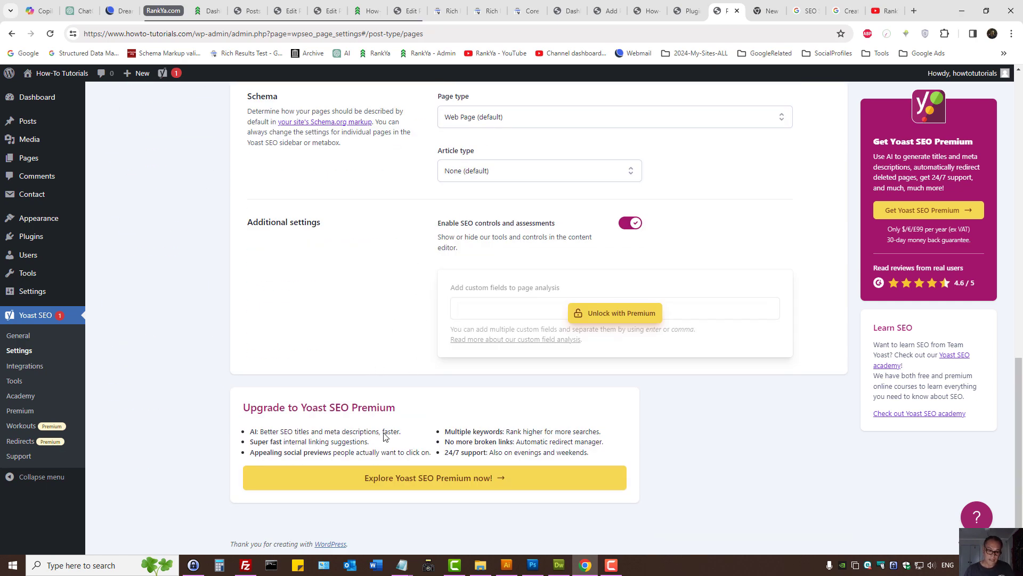
scroll(358, 362, up, 10)
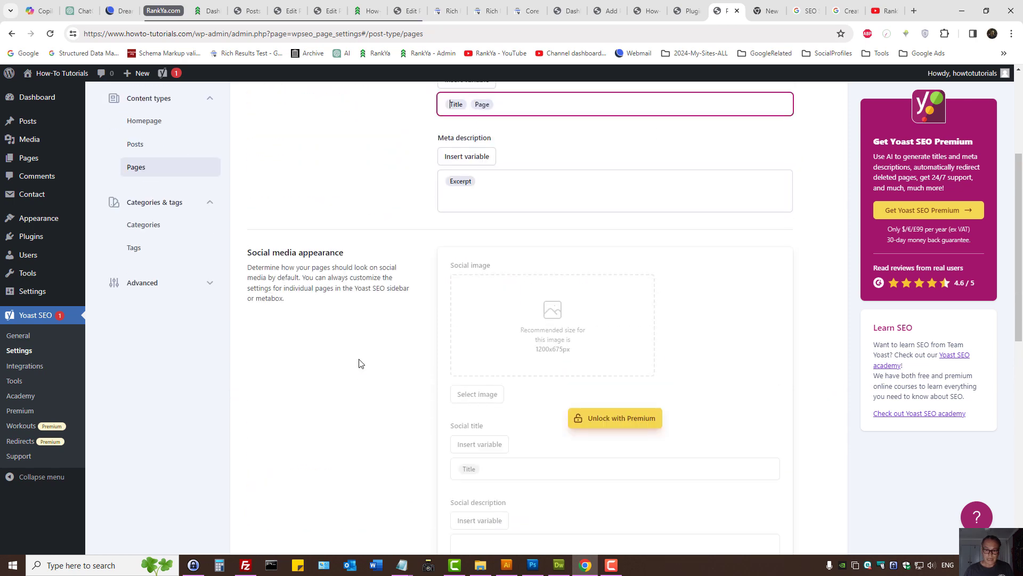
scroll(359, 362, down, 10)
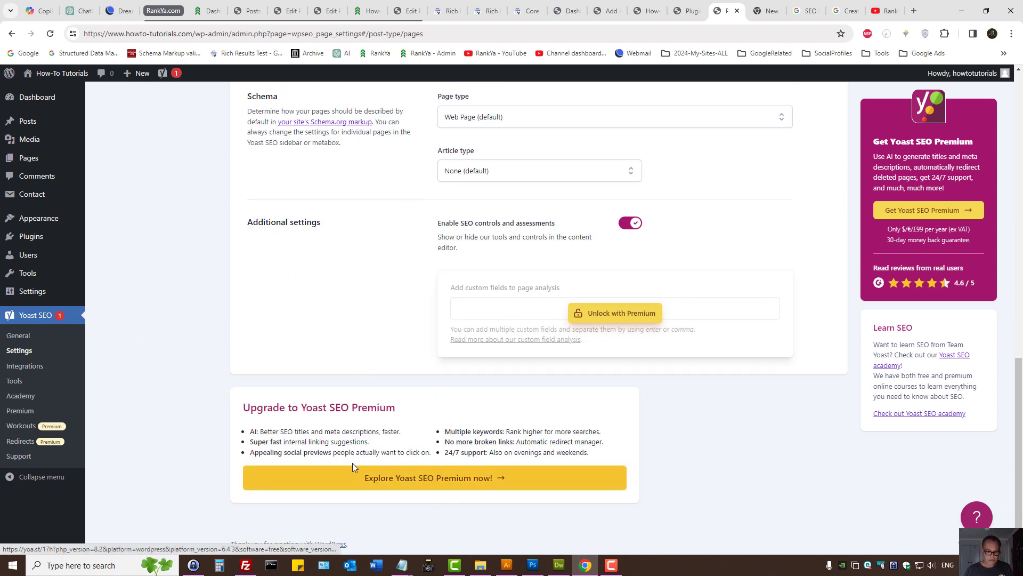
scroll(513, 394, up, 5)
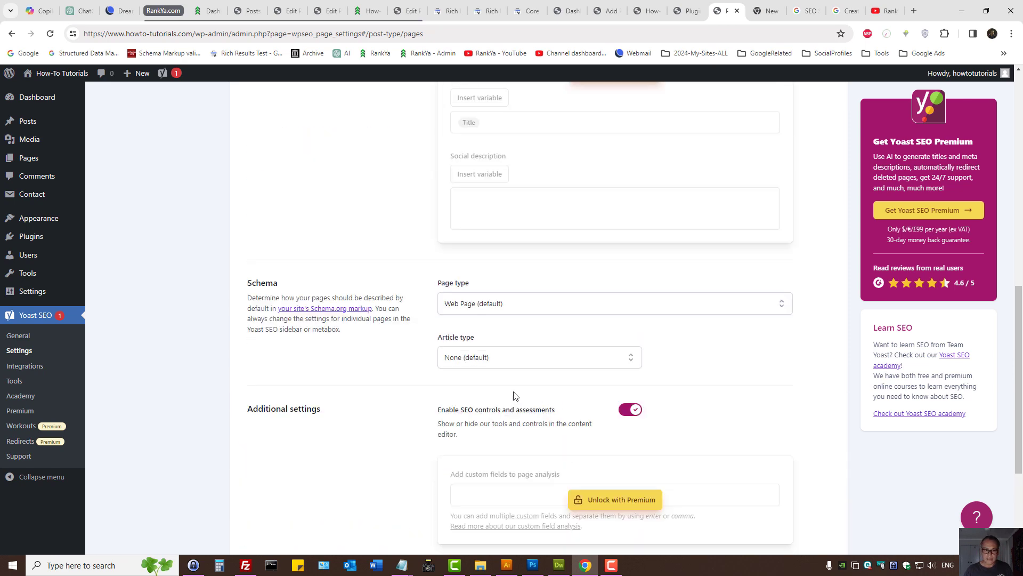
scroll(514, 394, up, 6)
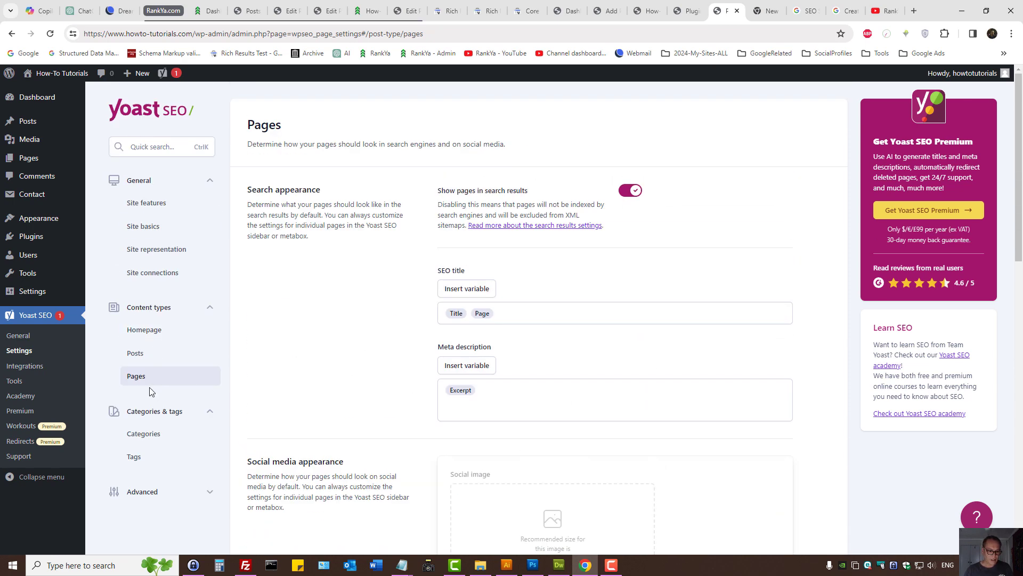
Step: Switch to the Posts content type settings and back to Pages, and look through the whole Pages settings again
click(145, 358)
click(141, 376)
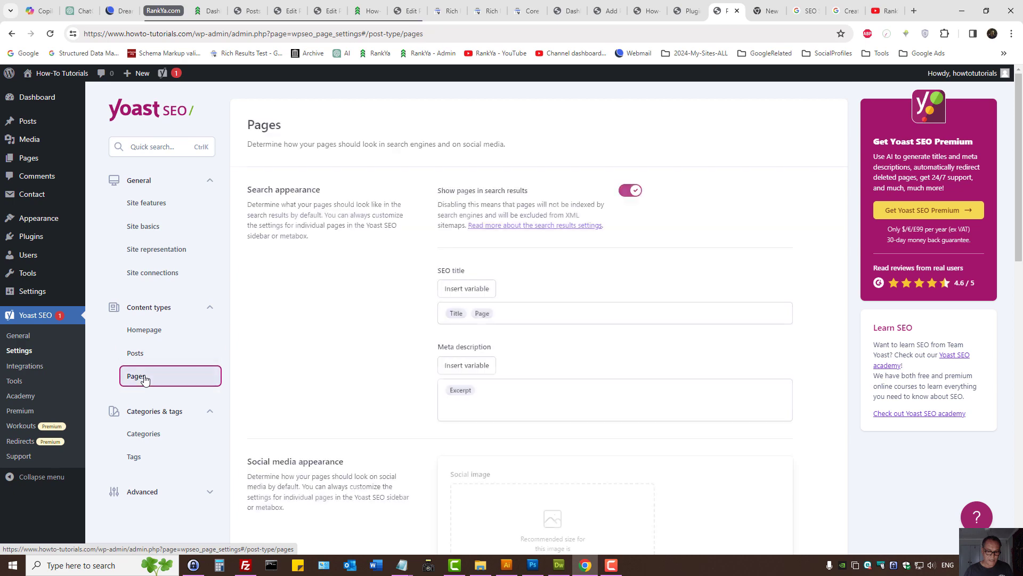
scroll(429, 373, down, 10)
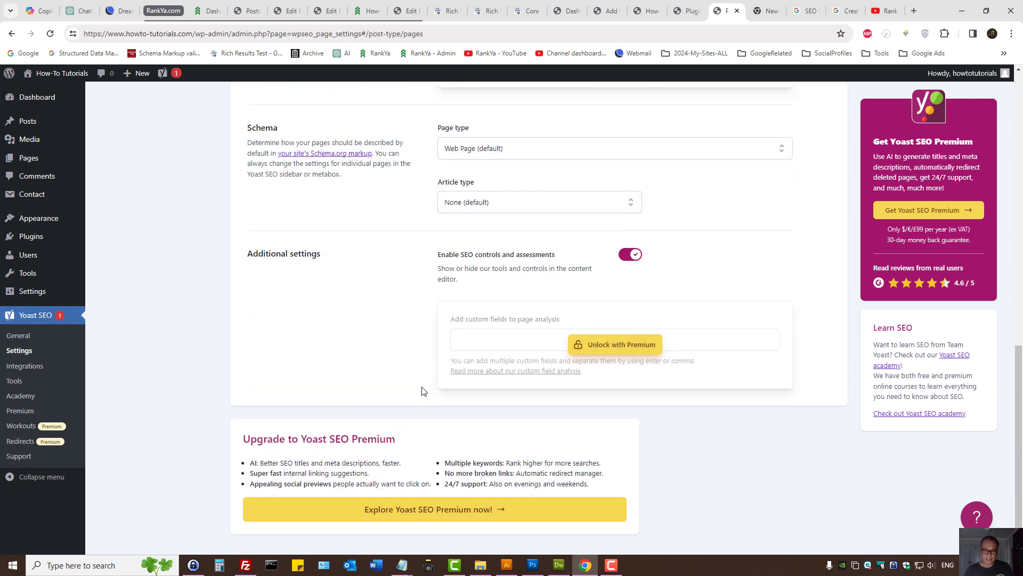
scroll(417, 401, up, 7)
scroll(417, 401, up, 4)
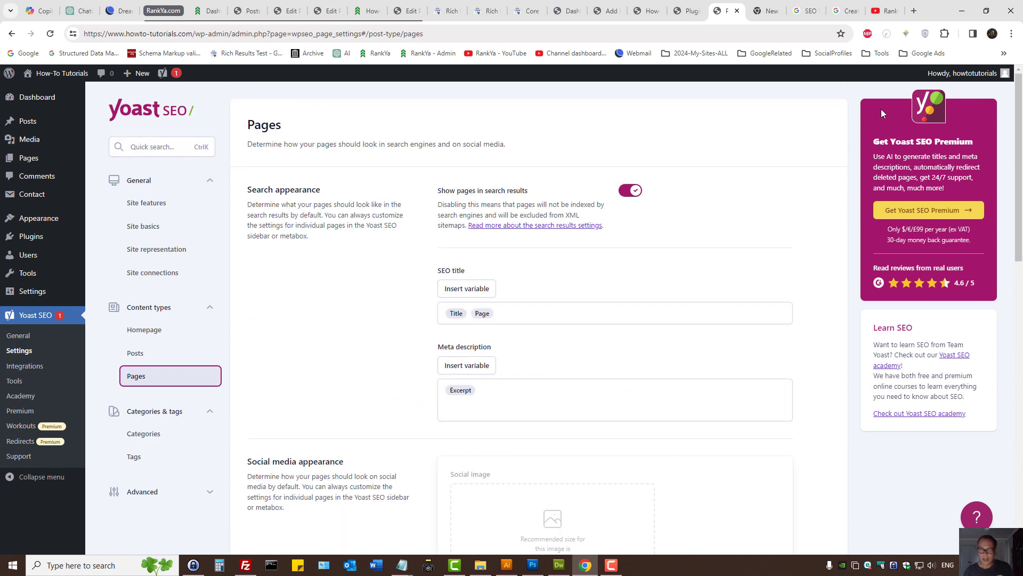
scroll(344, 333, down, 10)
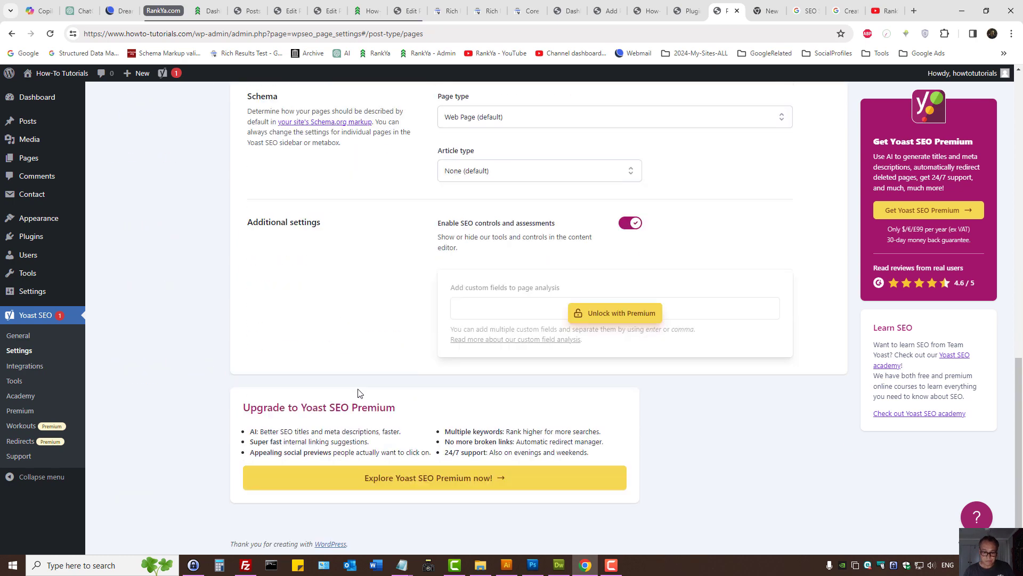
scroll(609, 415, up, 11)
scroll(604, 416, down, 11)
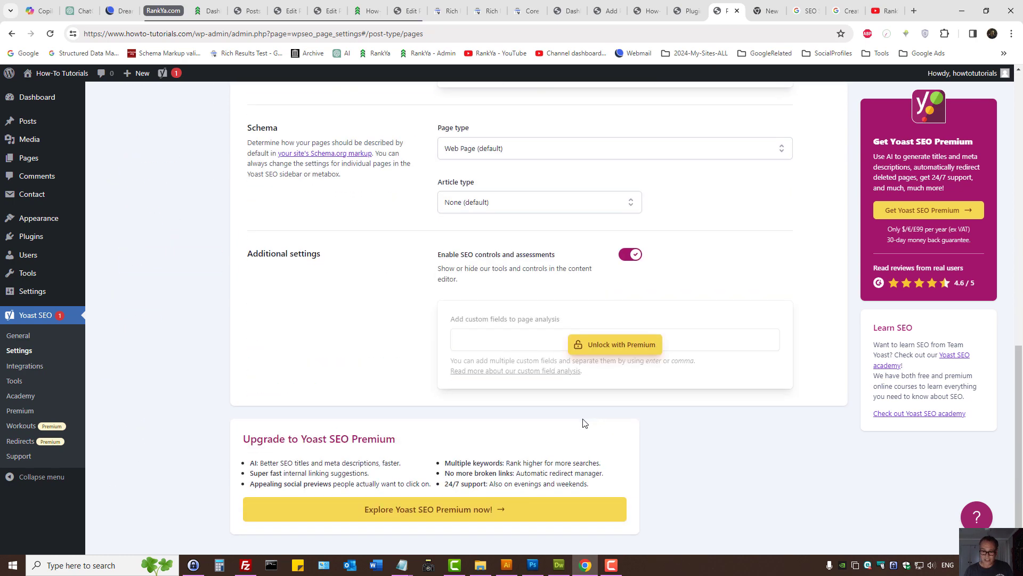
scroll(426, 375, up, 11)
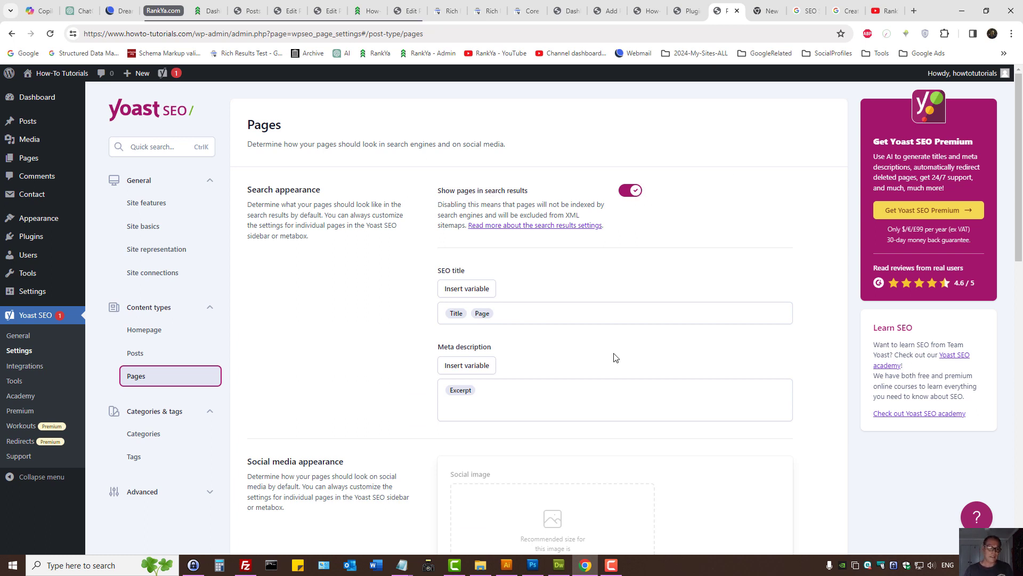
Step: Open the Posts content type settings and check their search appearance options
click(163, 354)
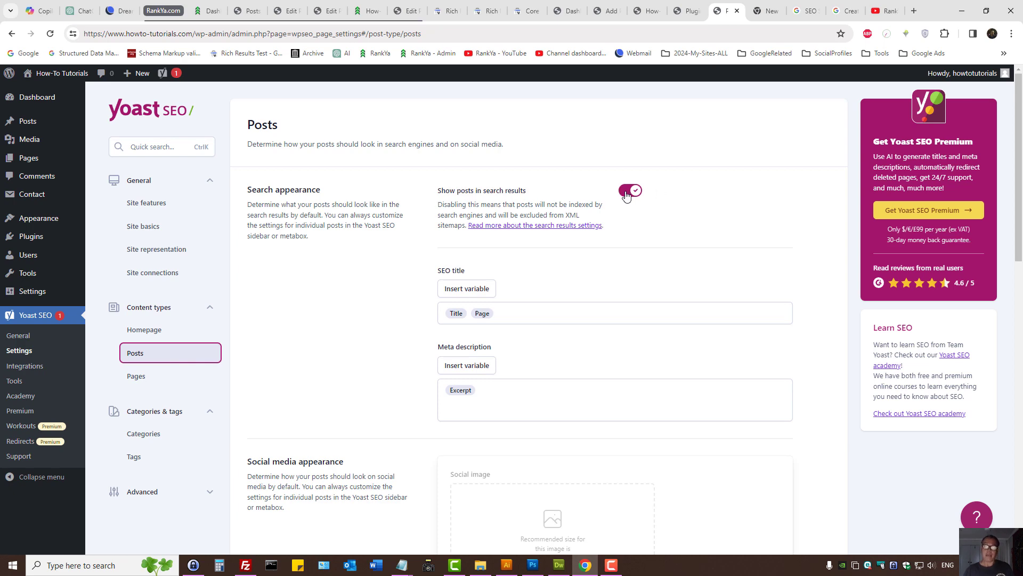
scroll(327, 351, down, 3)
scroll(404, 251, up, 3)
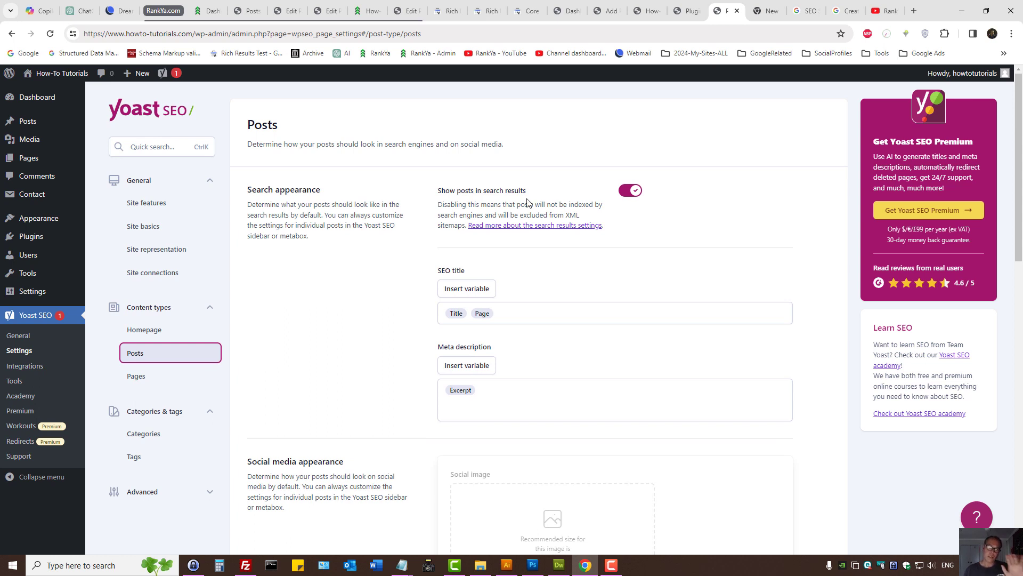
Step: Open the Categories settings and remove the Separator and Site title variables from the SEO title
scroll(373, 373, down, 3)
click(180, 238)
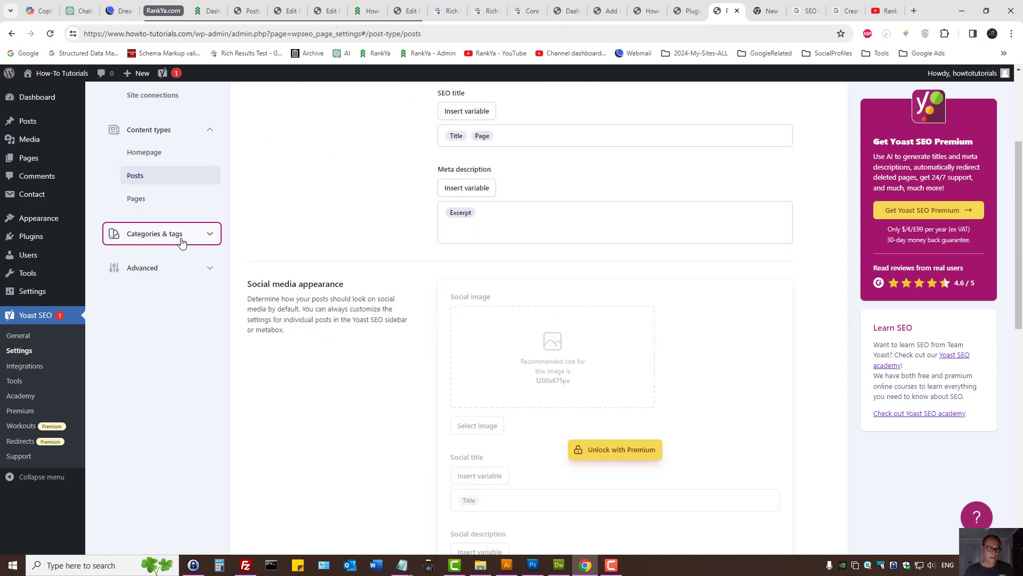
click(143, 257)
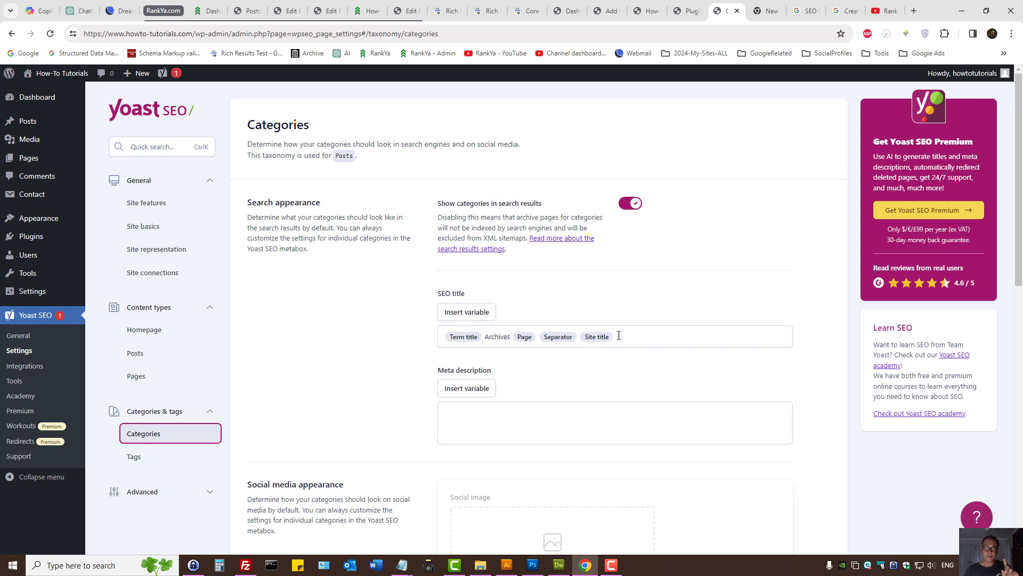
click(640, 337)
key(BackSpace)
key(BackSpace)
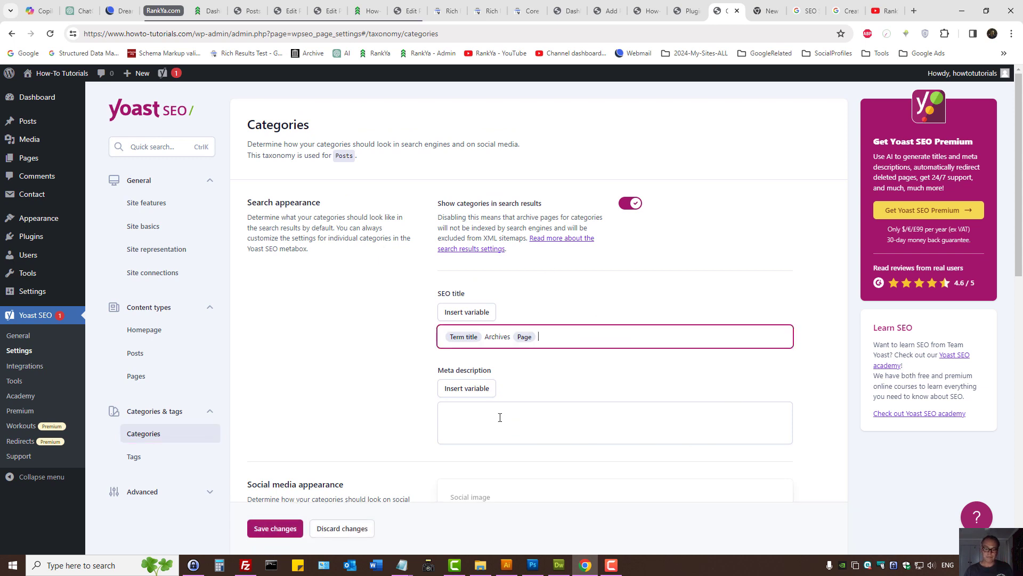
Step: Copy the %%category_description%% variable from the RankYa notes page and set the Categories meta description to just that Category description variable
click(463, 415)
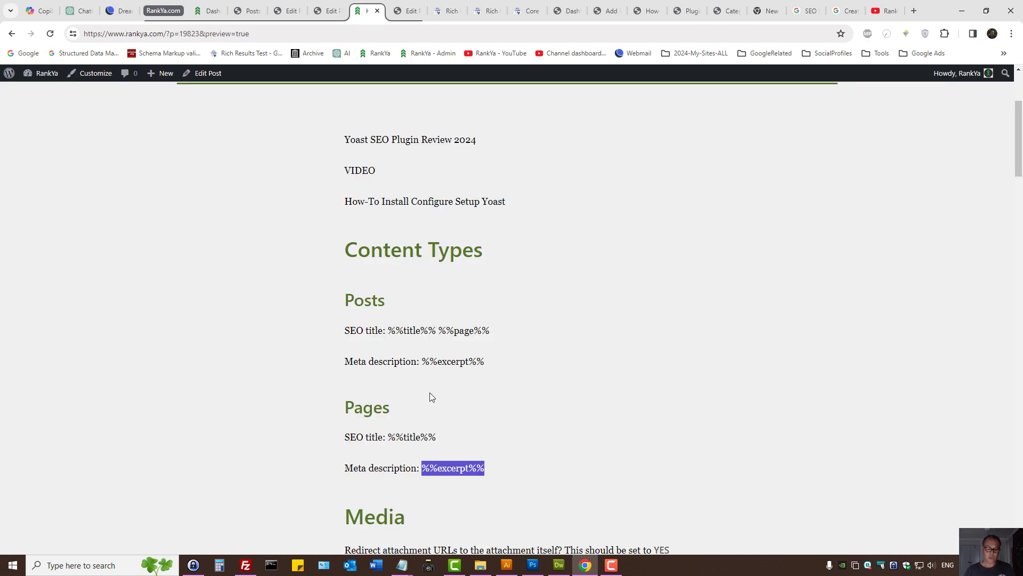
click(368, 10)
scroll(430, 392, down, 4)
scroll(431, 398, down, 3)
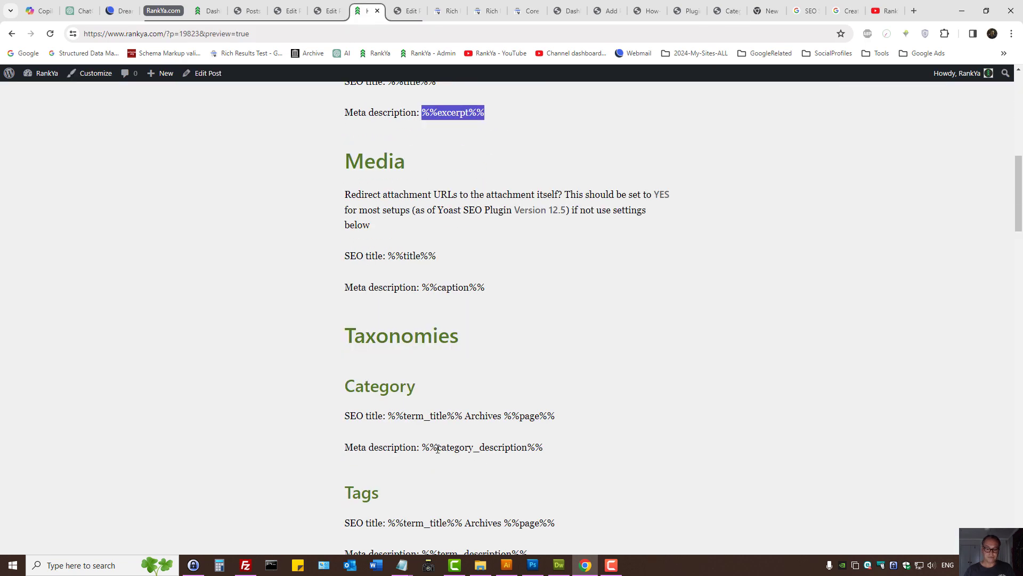
drag(420, 447, 584, 451)
key(ctrl+c)
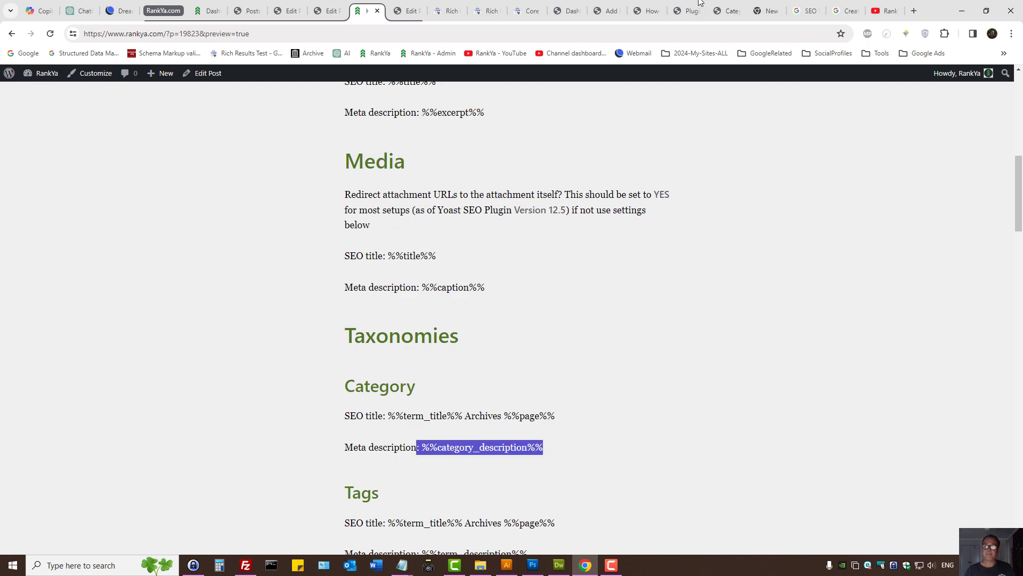
click(726, 11)
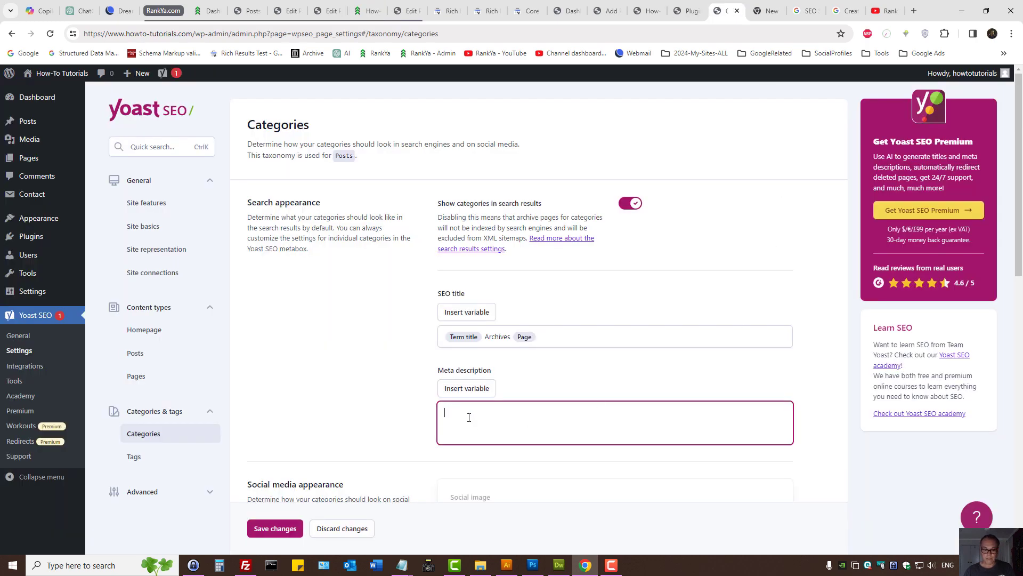
key(ctrl+v)
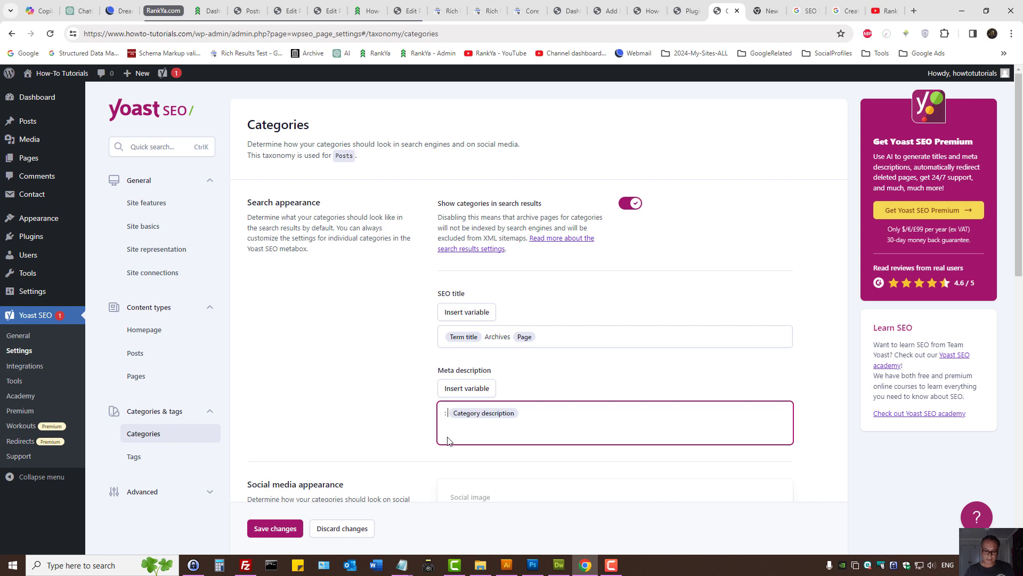
key(BackSpace)
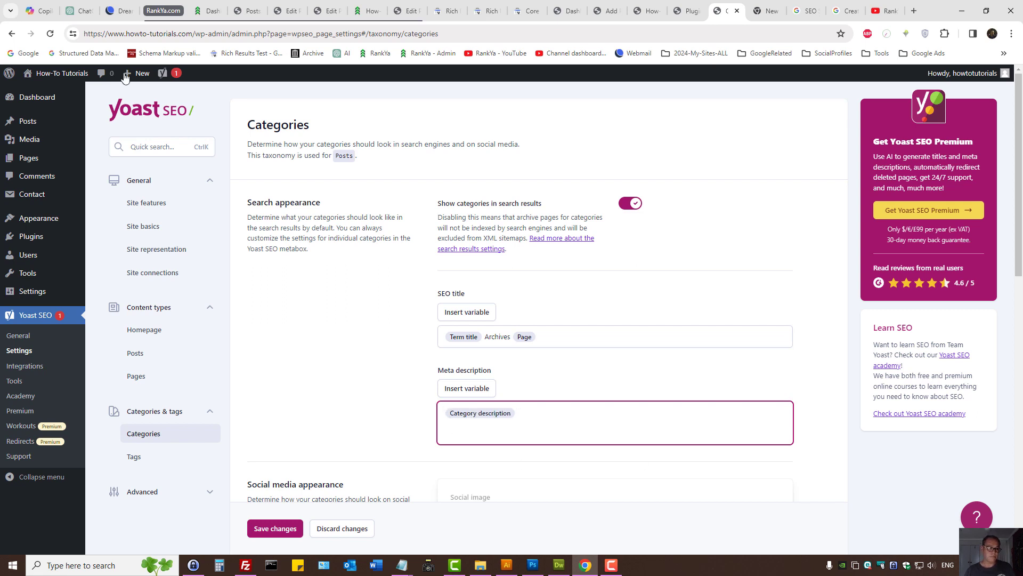
Step: Open the Uncategorized post category for editing, draft "Description" as its description text, and close the extra tabs without saving
mouse_move(38, 123)
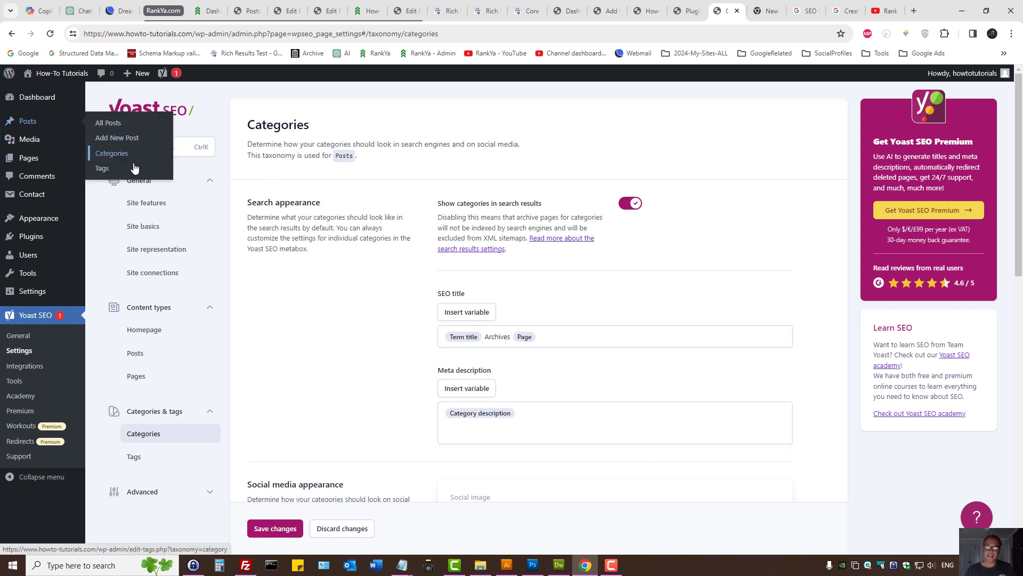
click(107, 154)
mouse_move(453, 195)
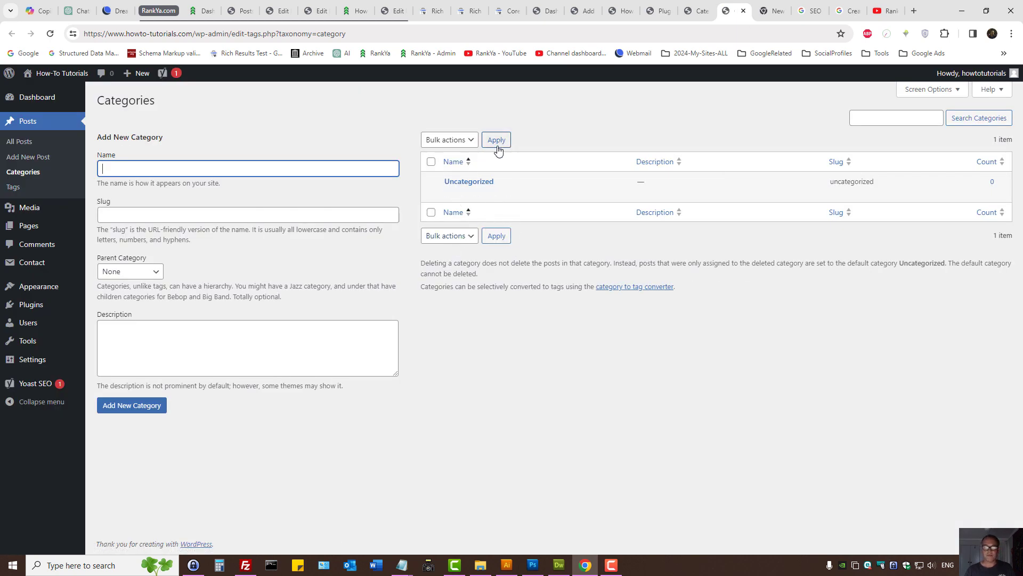
click(33, 163)
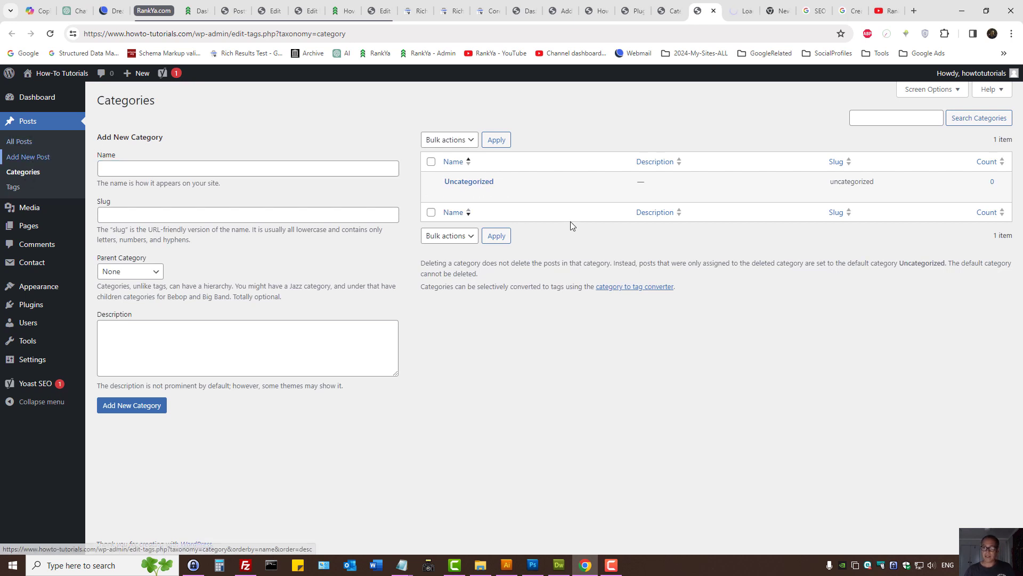
click(451, 193)
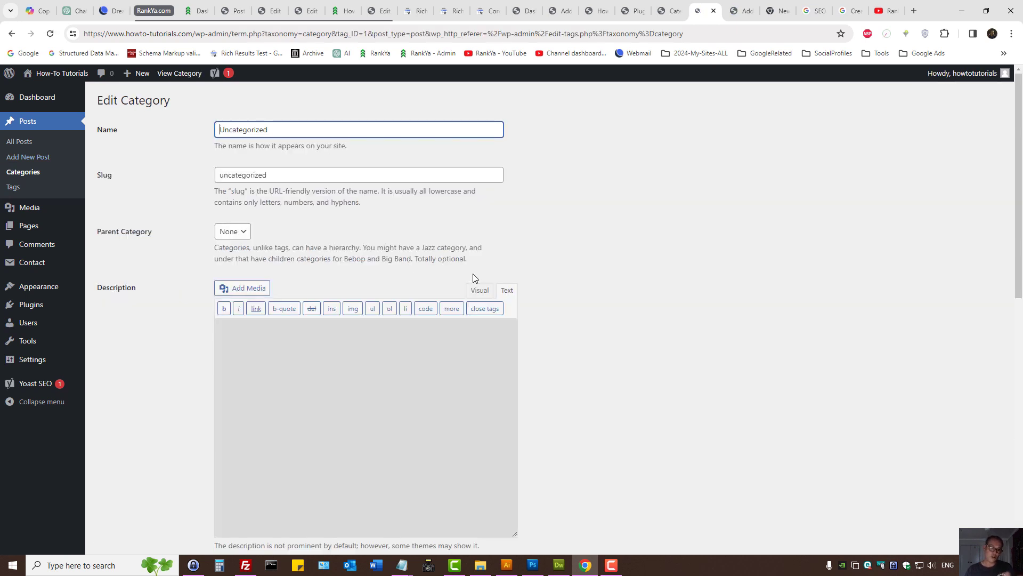
click(303, 350)
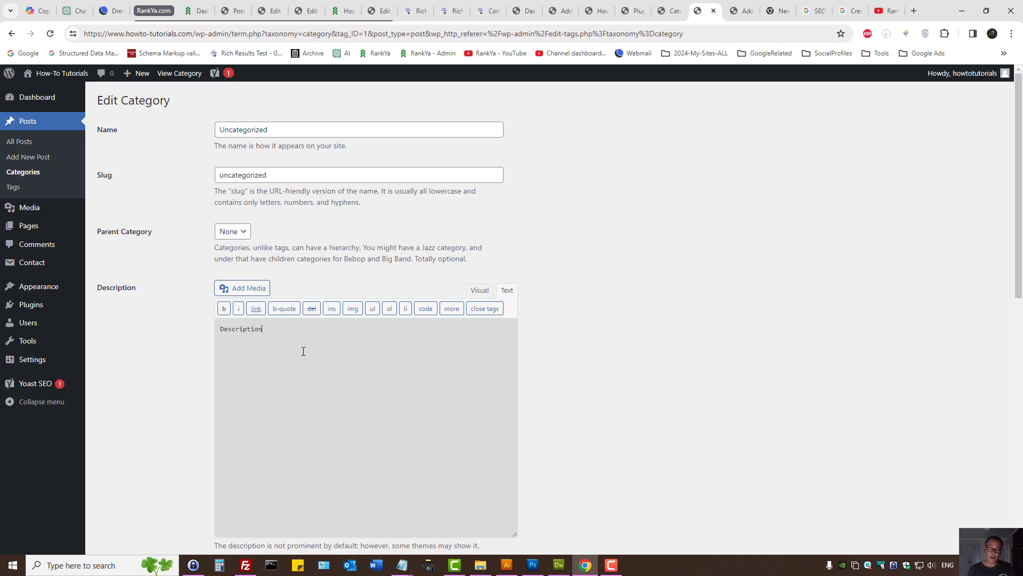
click(684, 7)
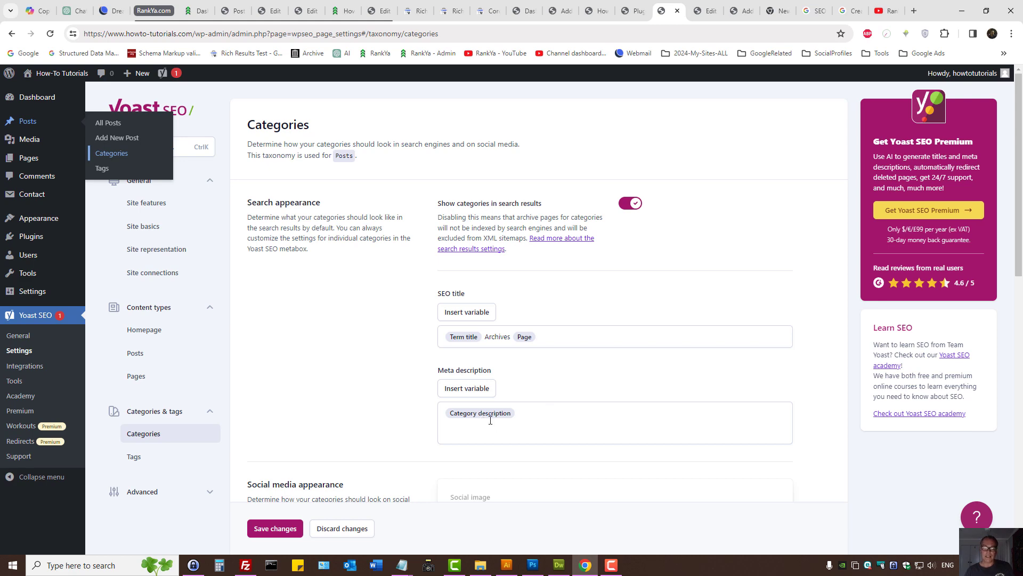
click(713, 13)
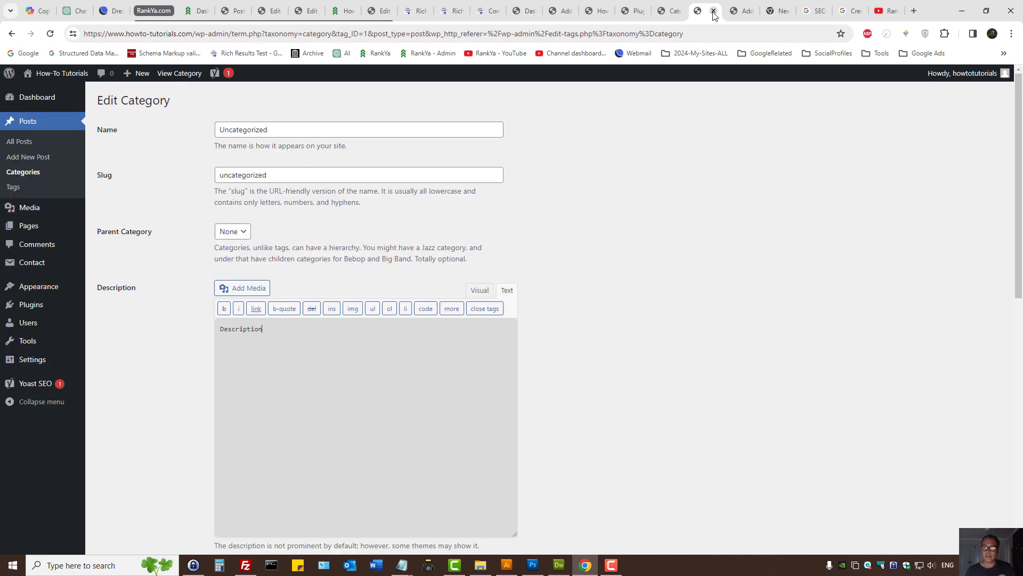
click(713, 12)
click(713, 13)
Step: In the Tags settings, turn off showing tags in search results and remove the Separator and Site title variables from the SEO title
scroll(375, 393, down, 3)
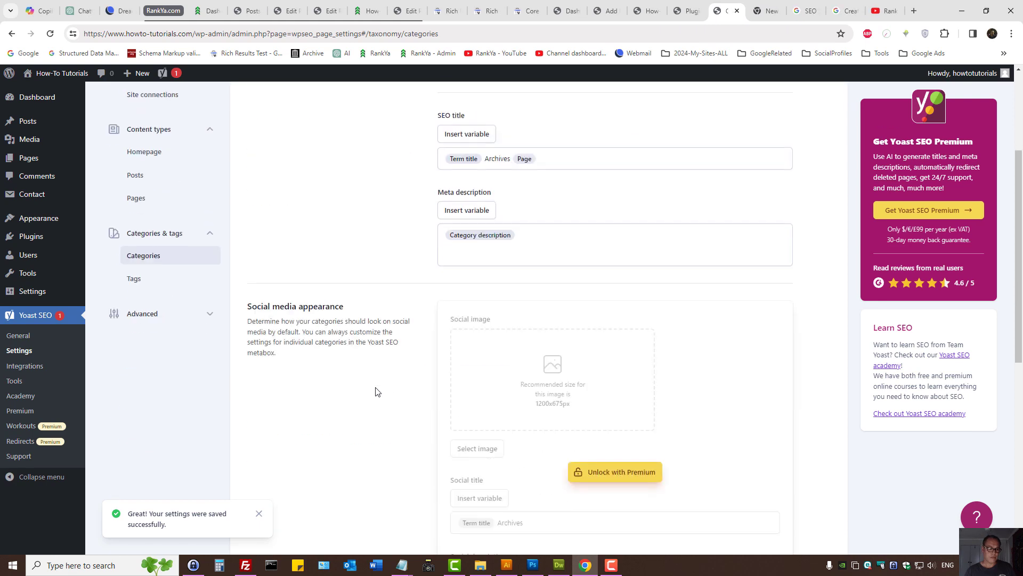
click(136, 282)
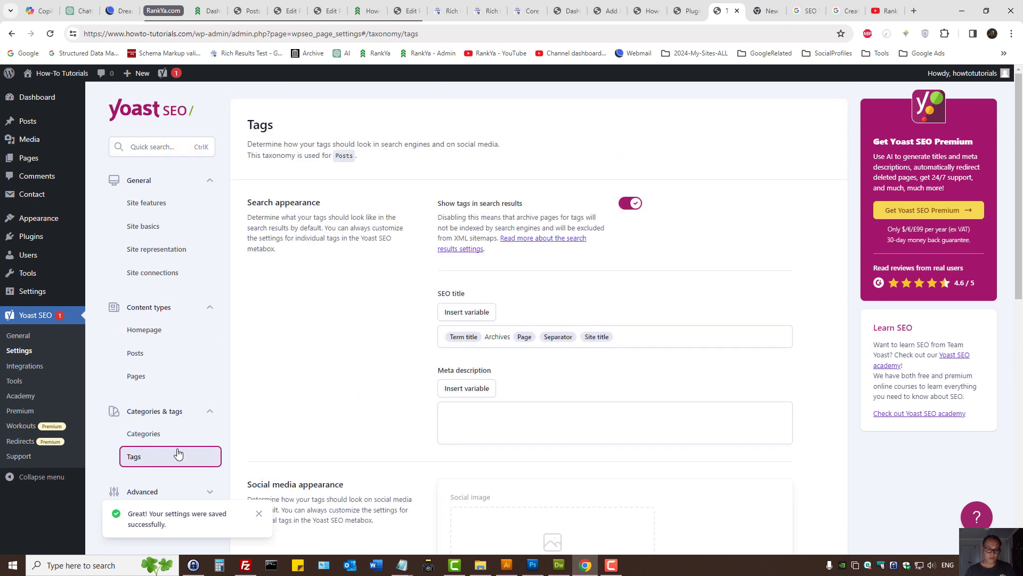
click(629, 205)
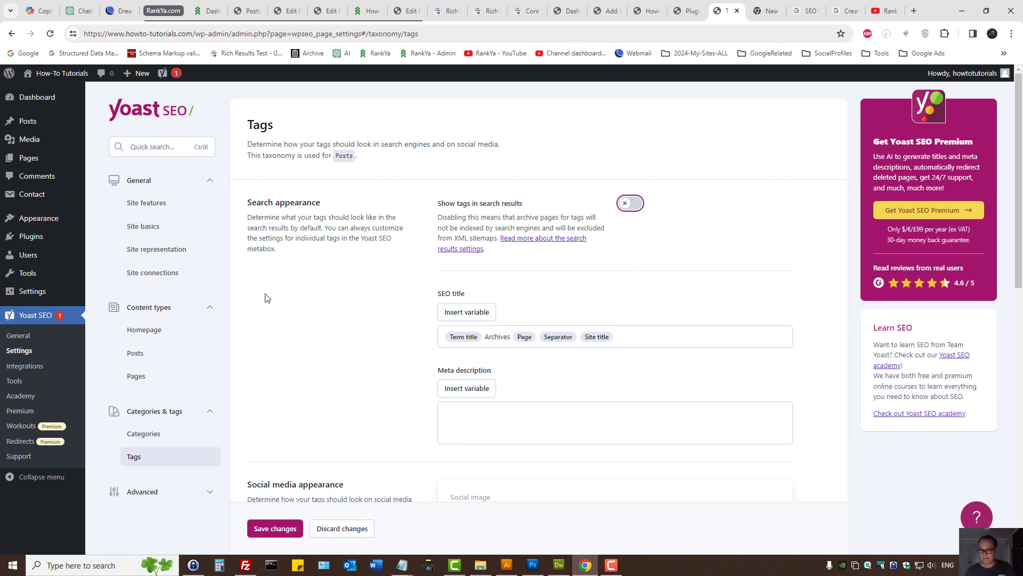
key(BackSpace)
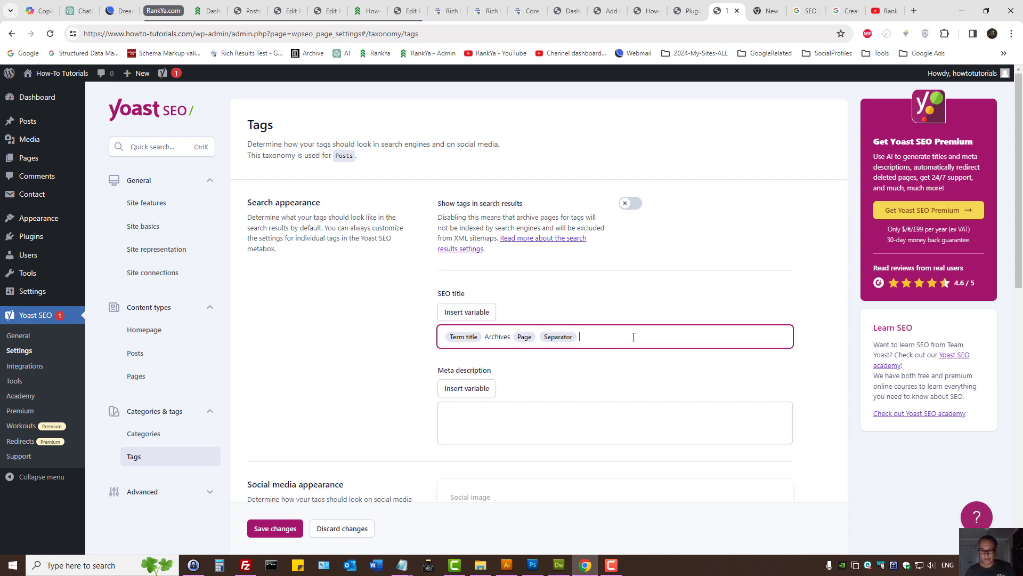
key(BackSpace)
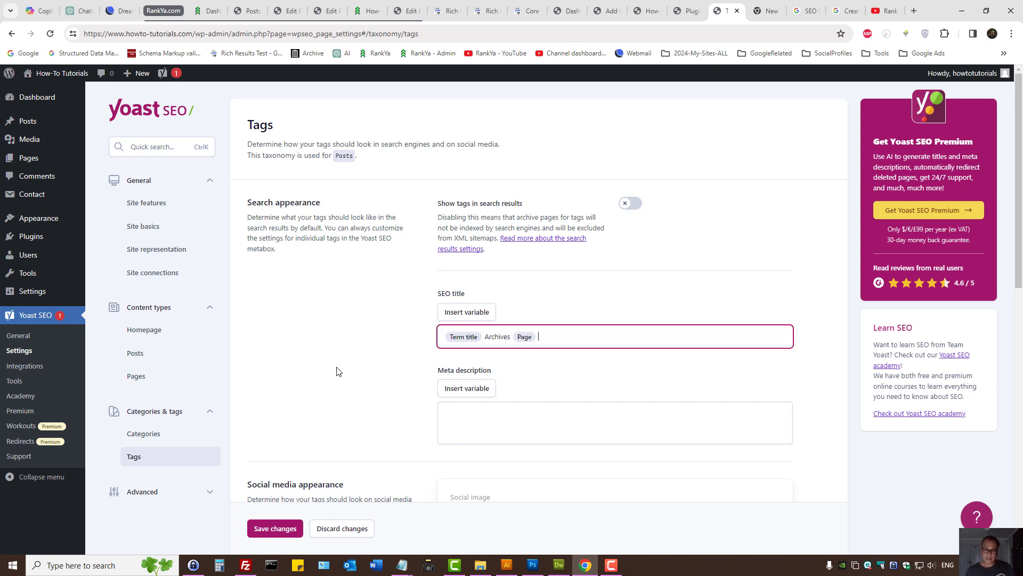
Step: Open the advanced Crawl optimization settings and look through the options for removing unwanted metadata
scroll(336, 371, down, 3)
click(185, 322)
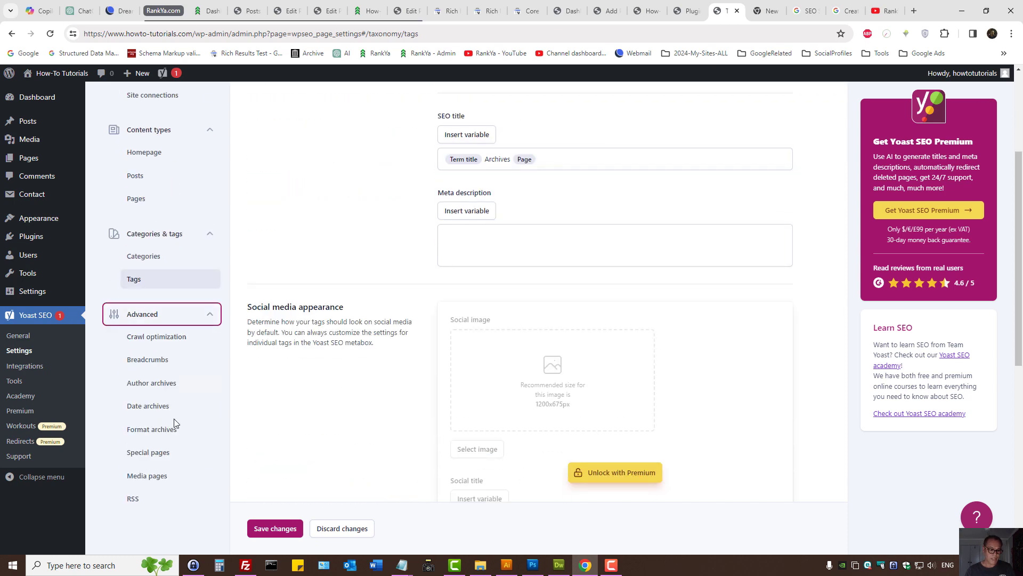
click(152, 339)
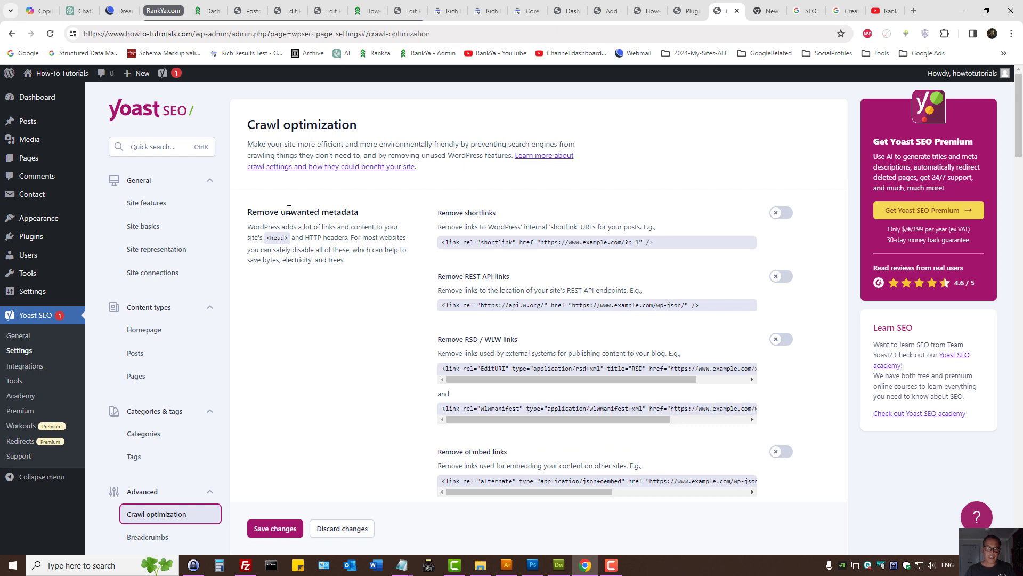
drag(289, 209, 389, 201)
click(401, 231)
scroll(419, 349, down, 3)
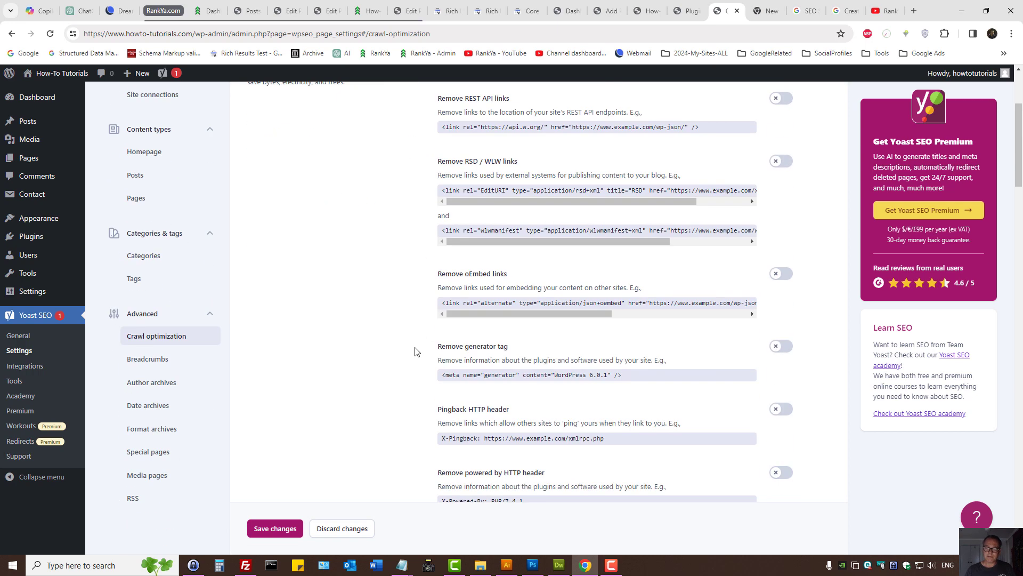
click(783, 167)
click(780, 104)
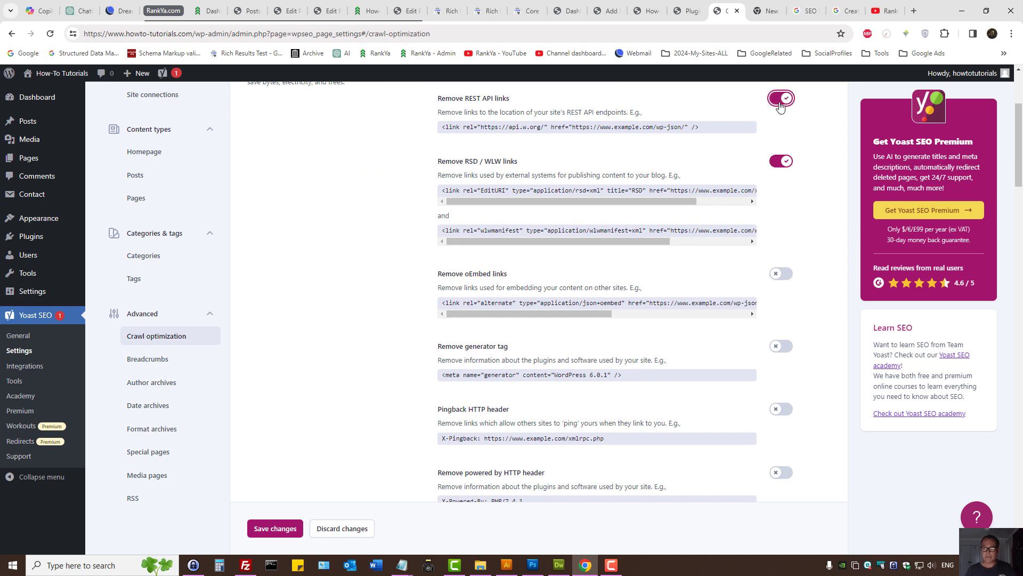
click(780, 105)
click(779, 162)
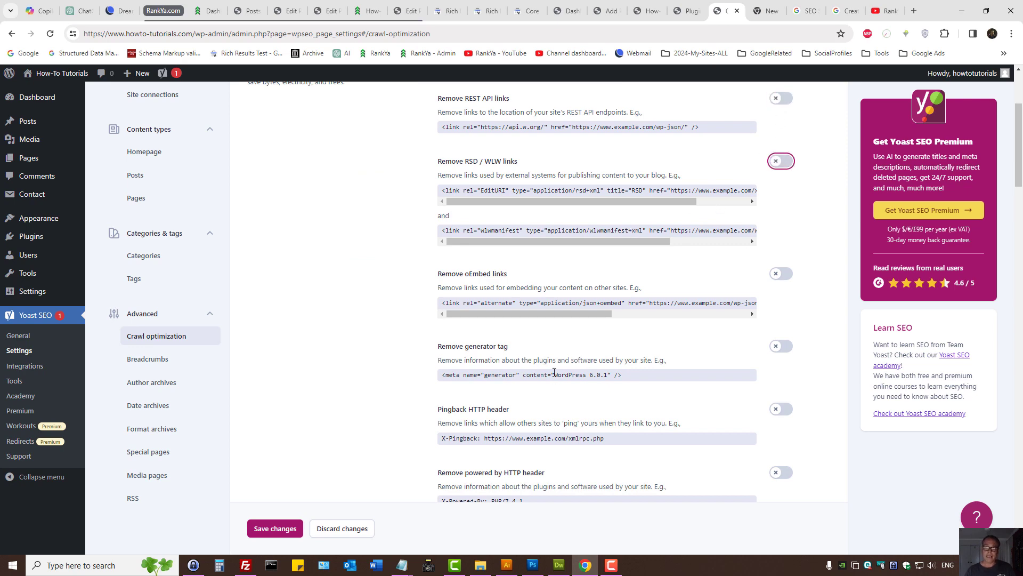
Step: Switch to Dreamweaver, open the theme's functions.php to look at its code, and return to the browser
click(558, 565)
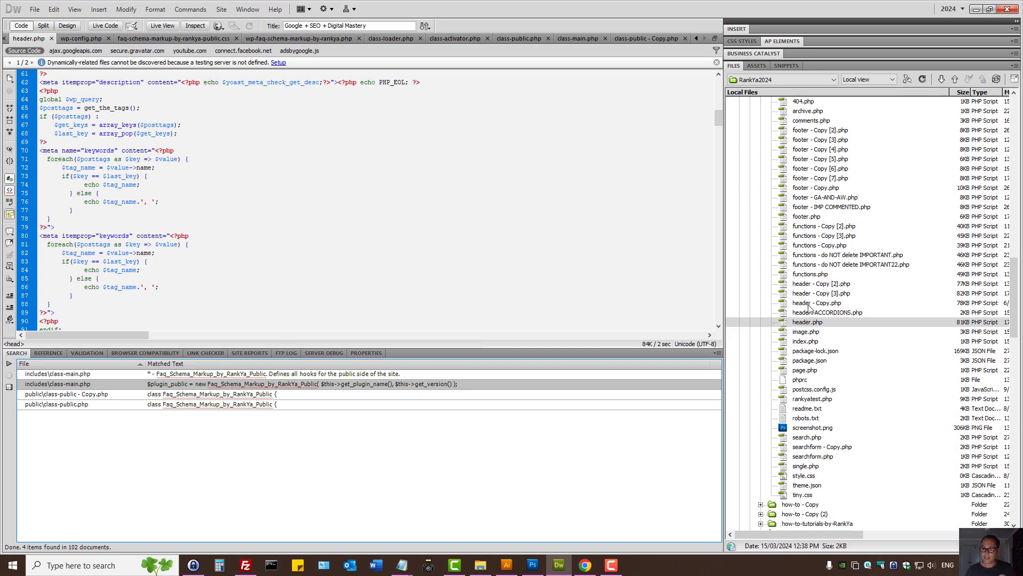
double_click(806, 275)
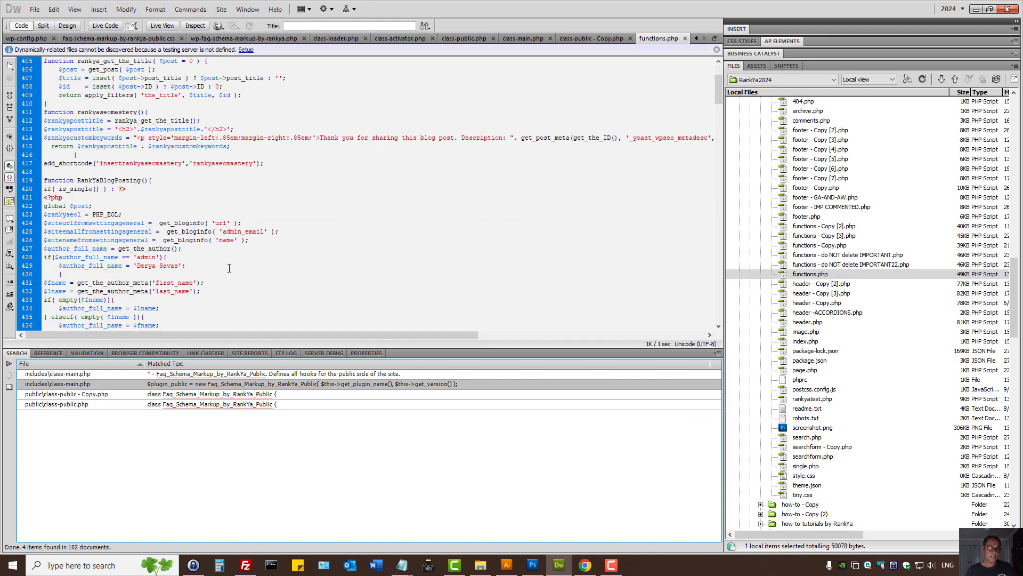
click(585, 565)
Step: Examine the Crawl optimization options again, from shortlink removal down to the unwanted content formats
scroll(634, 266, up, 3)
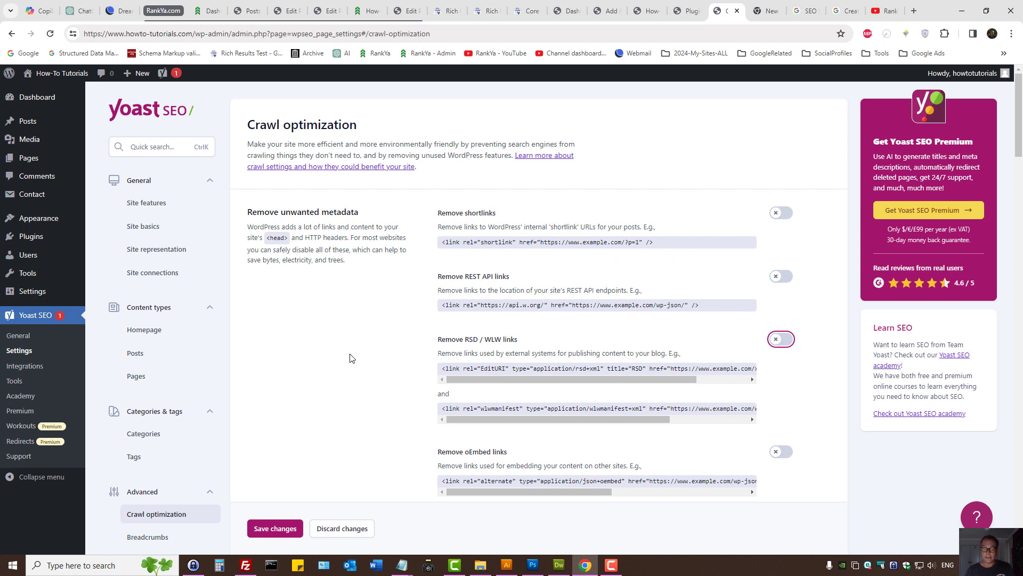
scroll(343, 359, down, 3)
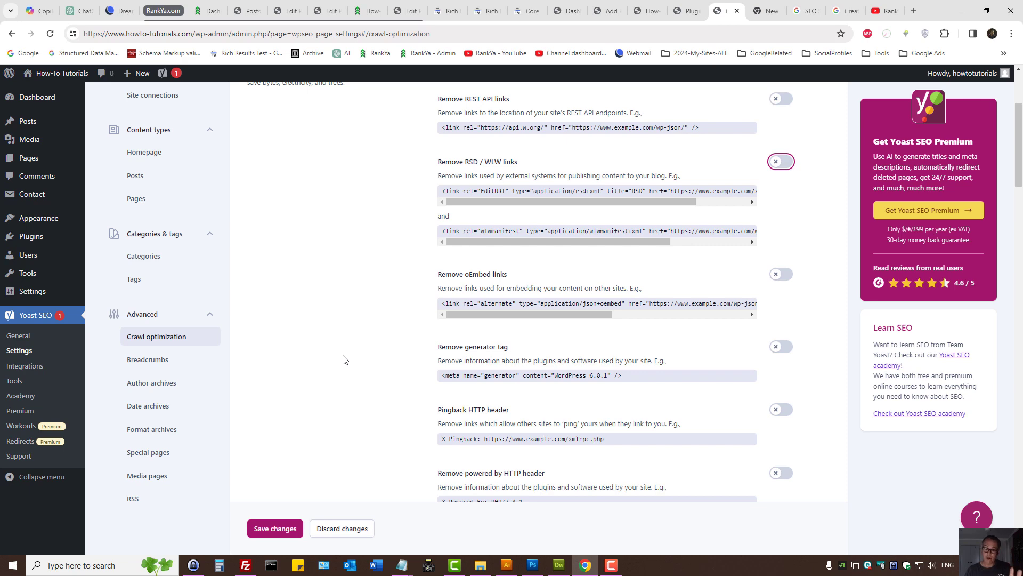
scroll(343, 359, down, 3)
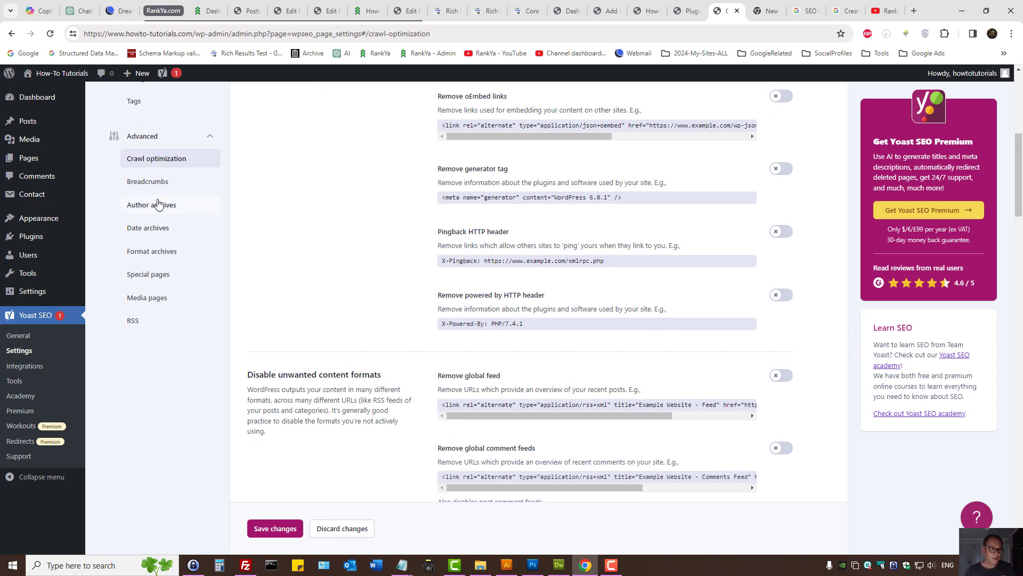
Step: Open the Breadcrumbs settings and review the appearance, post type, taxonomy and theme insertion options
click(143, 182)
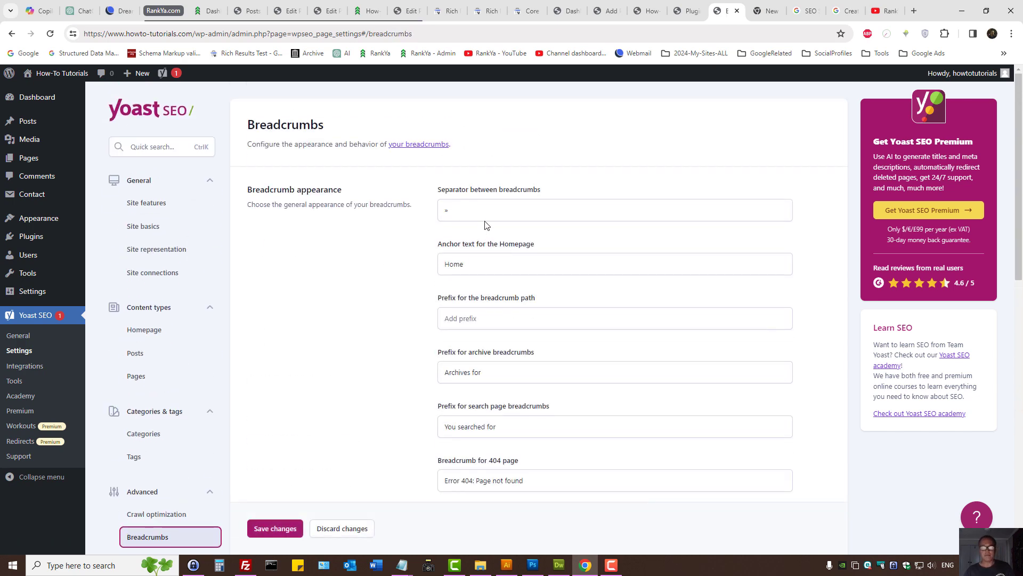
click(484, 211)
scroll(370, 374, down, 3)
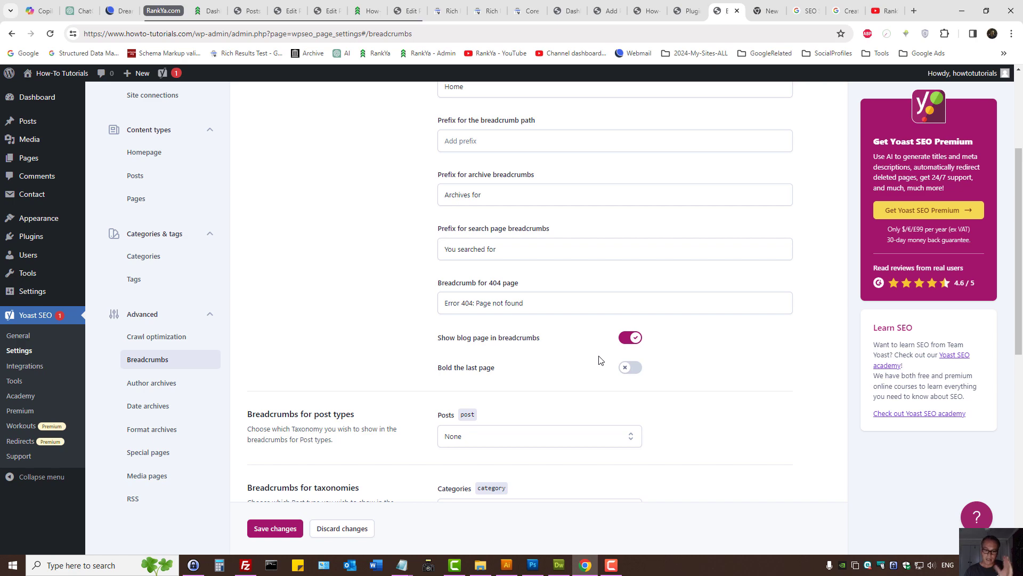
scroll(380, 337, up, 3)
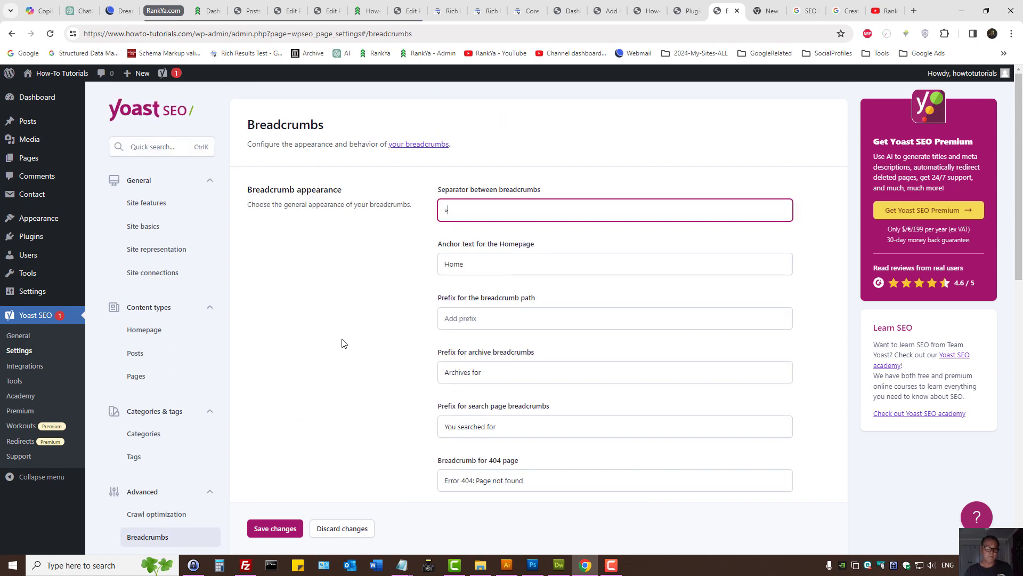
scroll(305, 347, down, 3)
scroll(299, 352, down, 3)
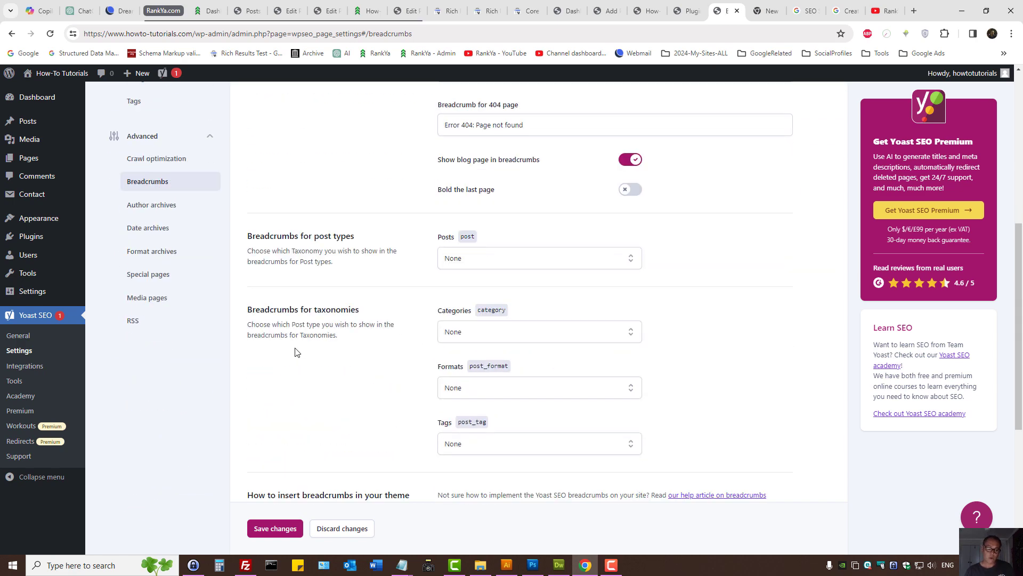
scroll(297, 353, down, 3)
scroll(290, 352, up, 9)
scroll(279, 354, down, 3)
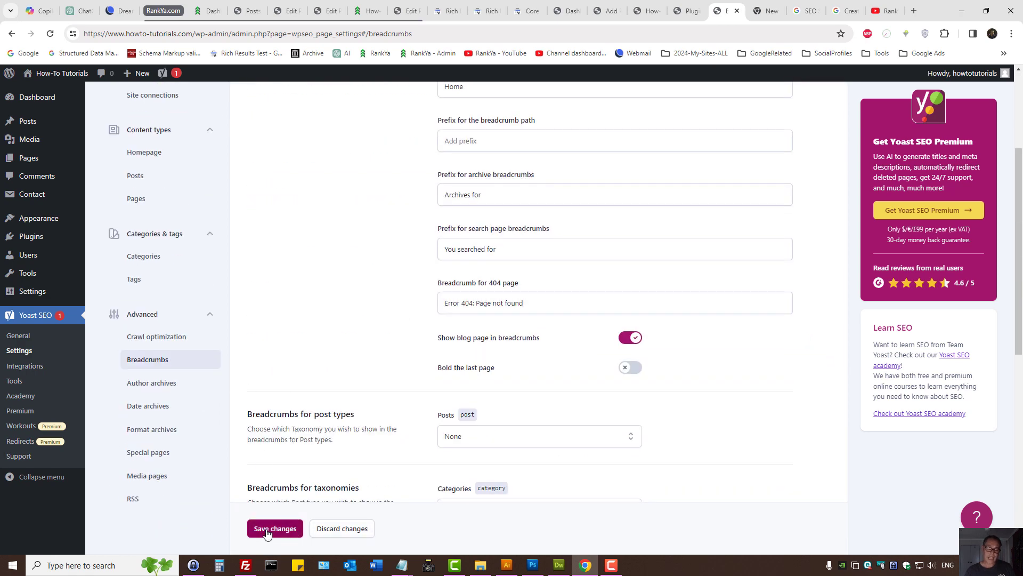
Step: Open the Author archives settings and bring up the list of all site users in a new tab
click(154, 392)
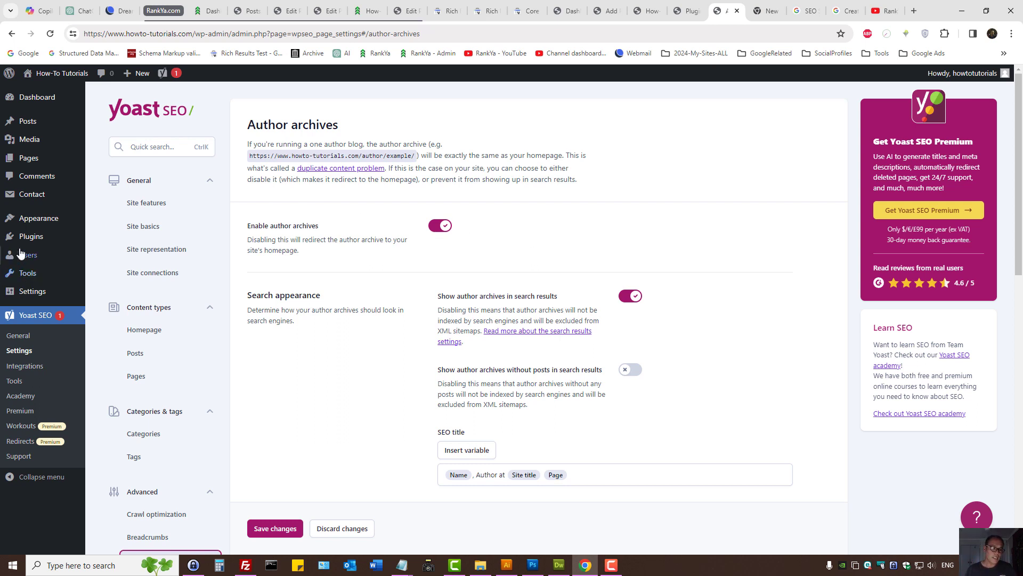
mouse_move(30, 255)
click(119, 259)
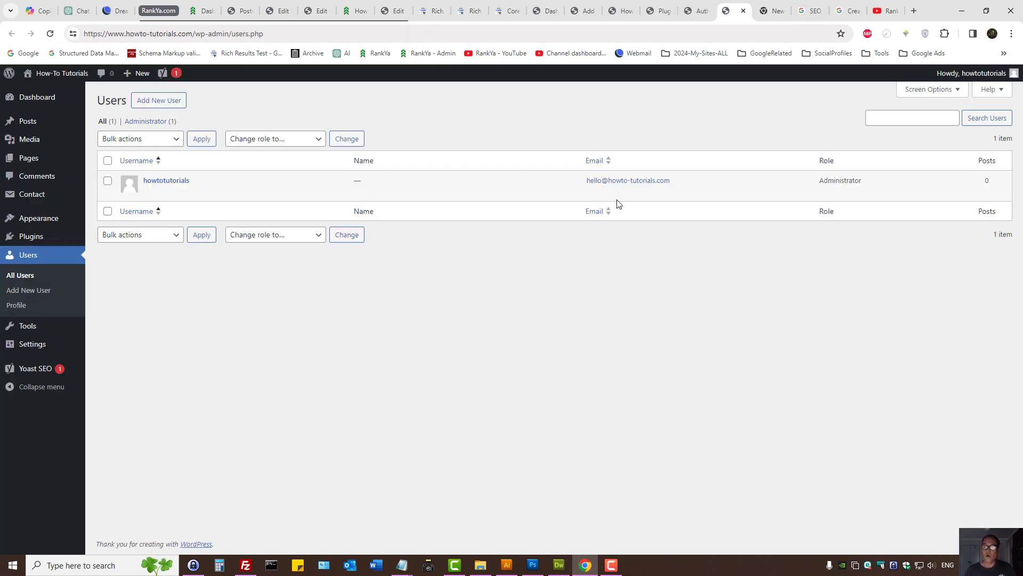
Step: Return to the Author archives settings, try switching author archives off and back on, and review the search appearance options
click(696, 10)
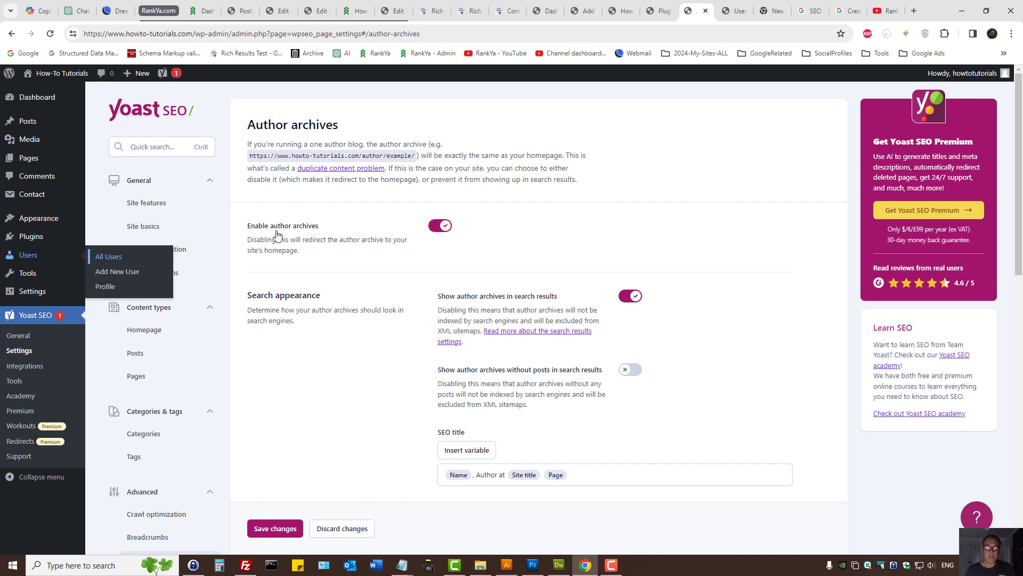
click(444, 234)
click(444, 234)
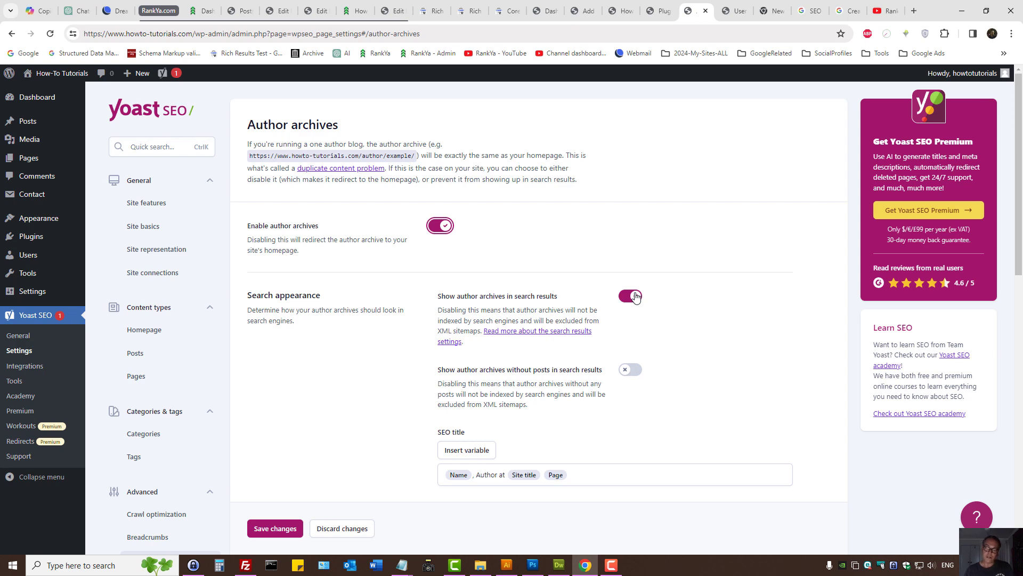
scroll(365, 320, down, 4)
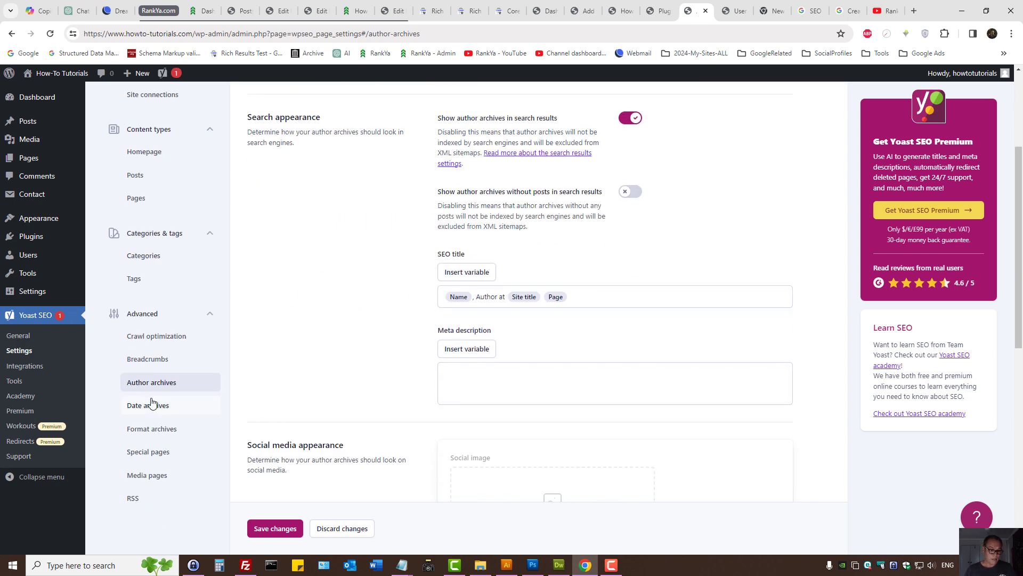
Step: Open the Date archives settings and reduce the SEO title to the Date and Page variables
click(155, 401)
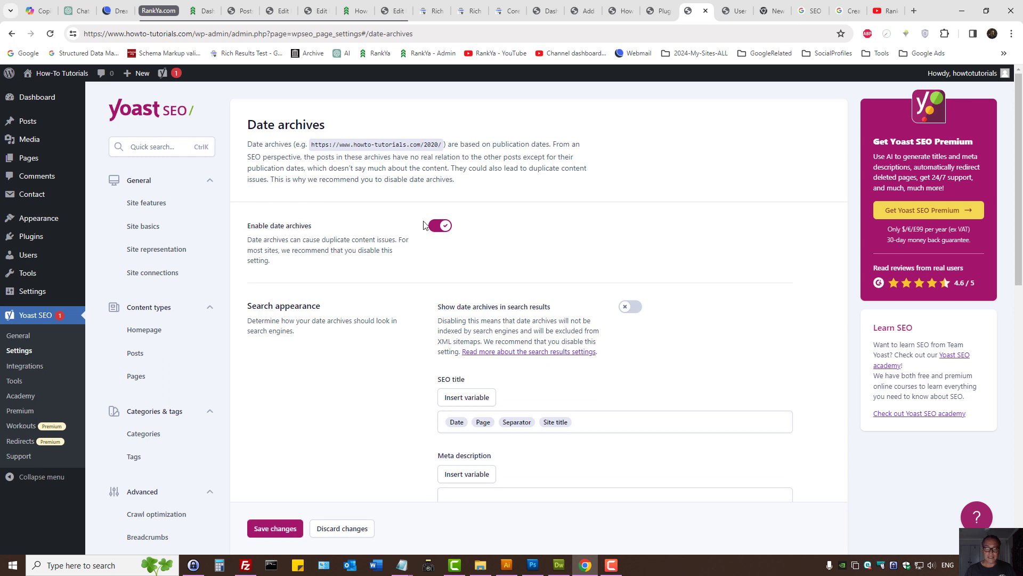
click(439, 229)
click(589, 422)
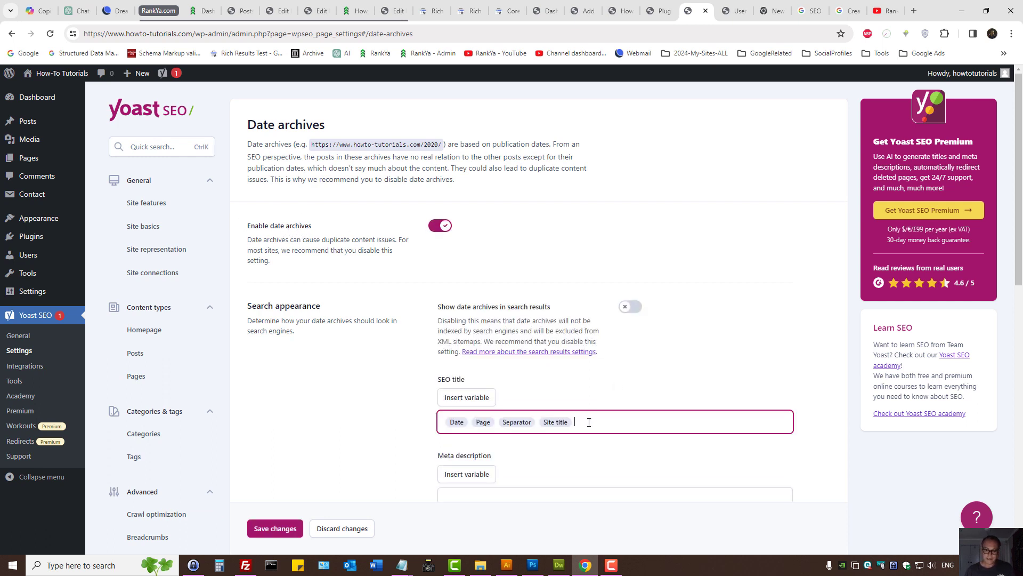
key(BackSpace)
key(BackSpace)
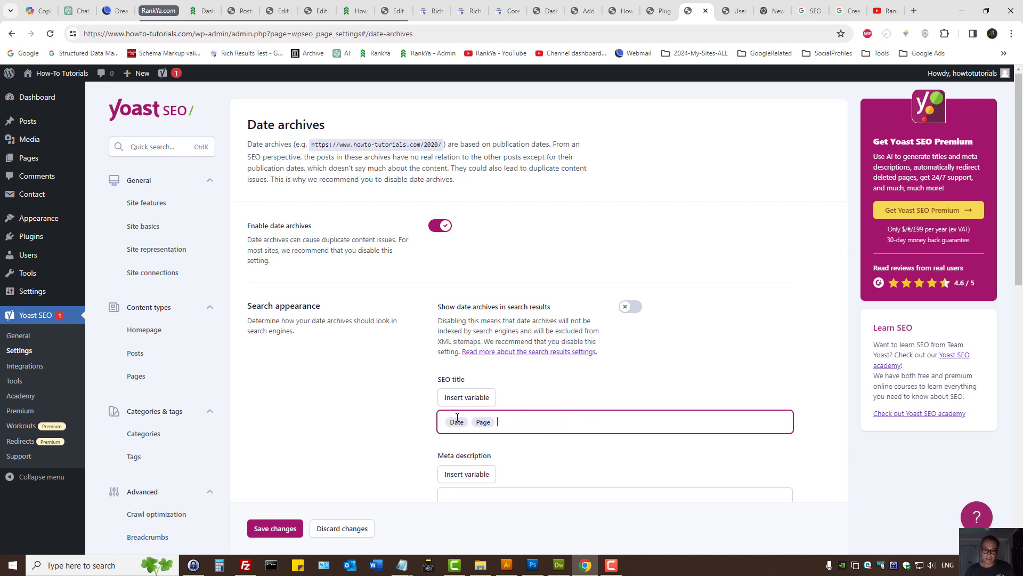
Step: Copy the date archives meta description "Read more blog posts written on %%sitename%% published on %%date%%" from the RankYa post preview
scroll(343, 413, down, 7)
click(481, 159)
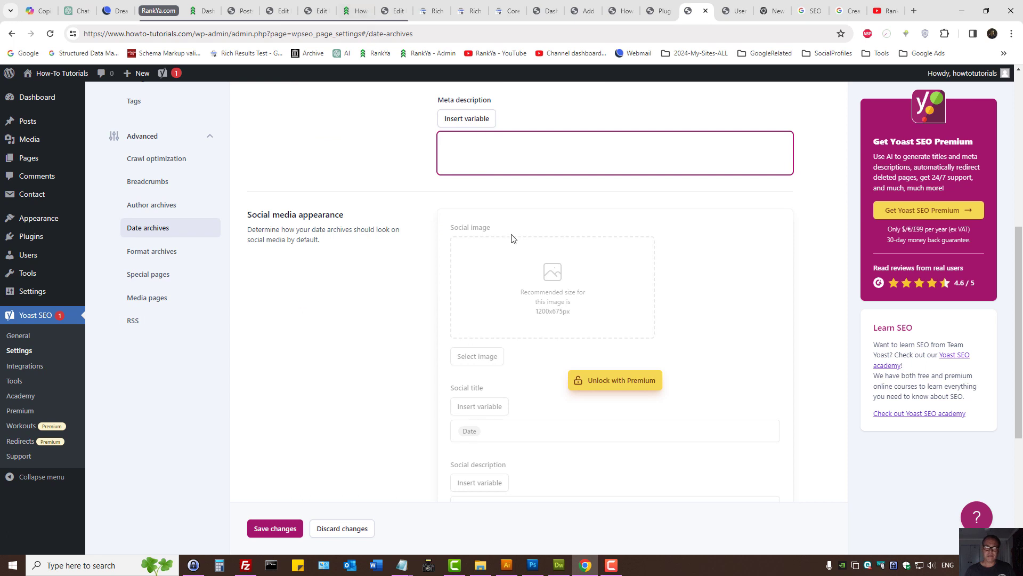
scroll(512, 238, up, 3)
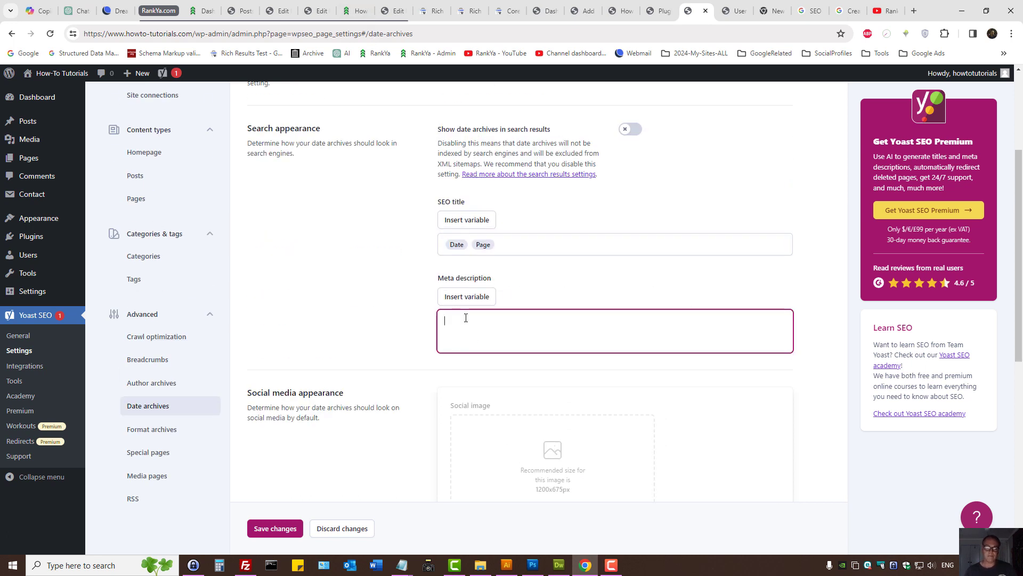
scroll(373, 278, up, 3)
scroll(555, 279, down, 3)
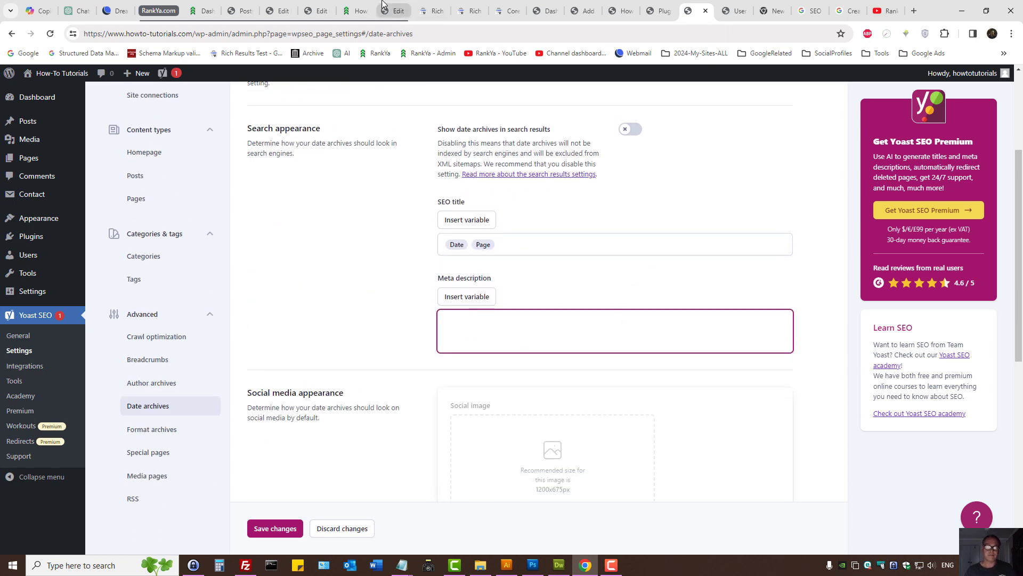
click(356, 11)
scroll(403, 401, down, 6)
scroll(404, 401, down, 6)
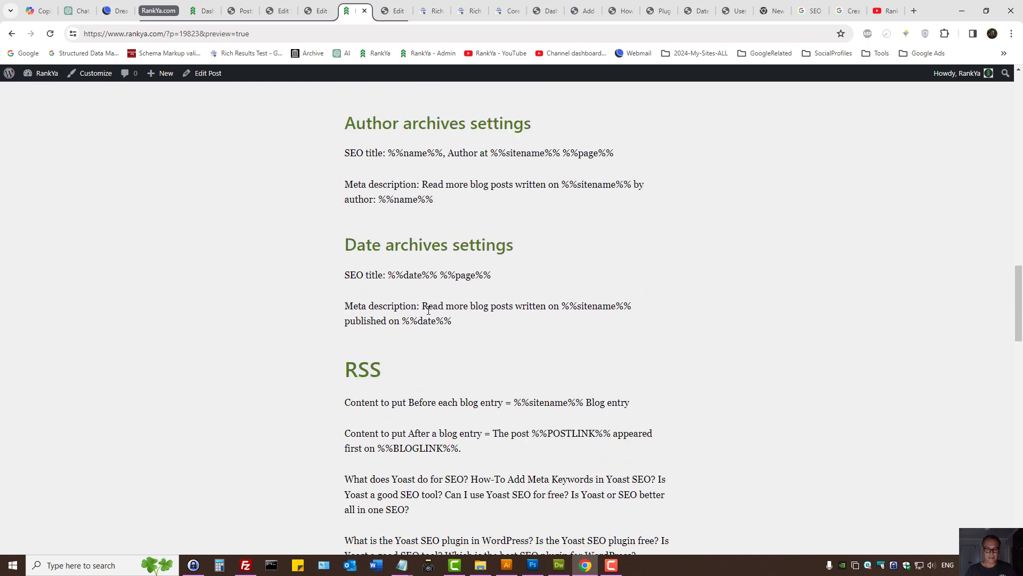
drag(453, 321, 420, 304)
right_click(421, 305)
click(442, 312)
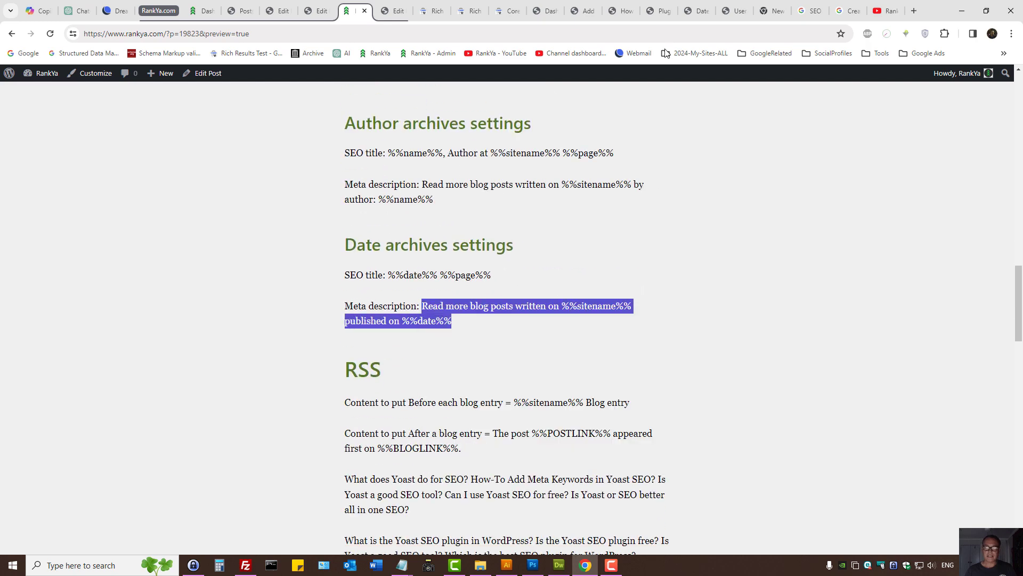
Step: Close the users list and paste the copied text as the date archives meta description
click(739, 7)
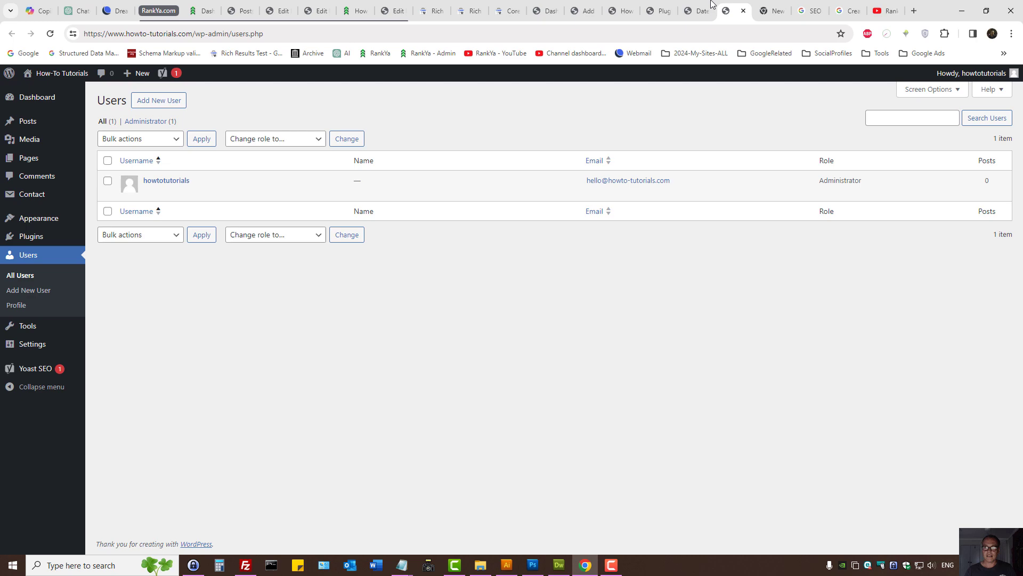
click(745, 11)
click(695, 11)
key(ctrl+v)
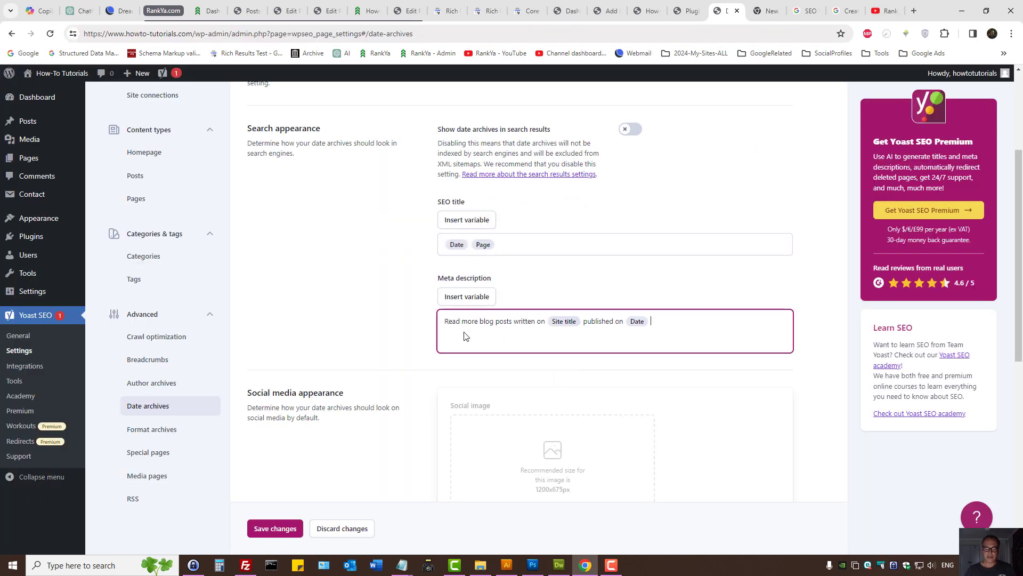
drag(480, 323, 653, 320)
click(676, 321)
Step: Open the Format archives settings and disable format-based archives
click(160, 429)
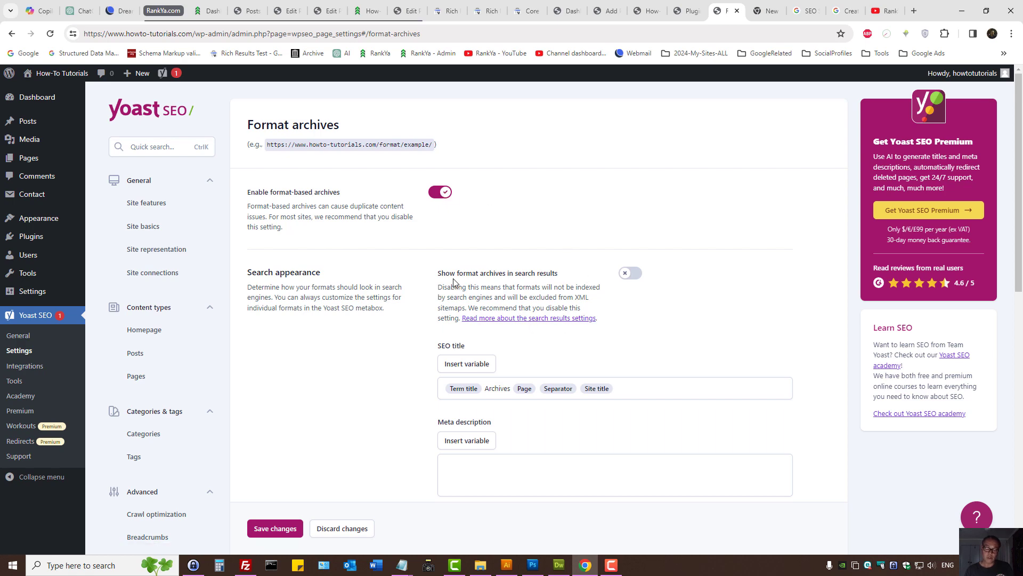
scroll(372, 296, down, 3)
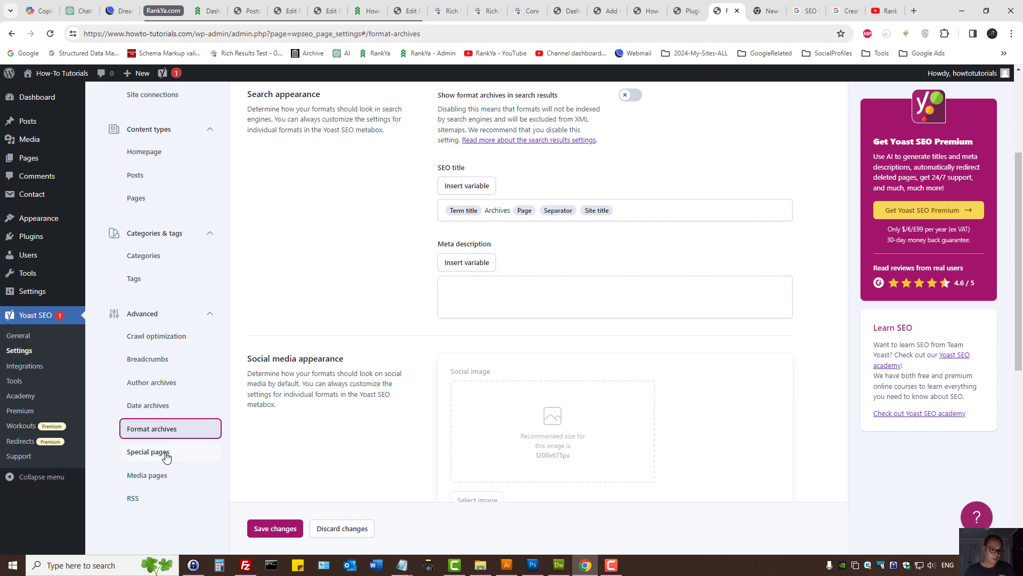
scroll(447, 213, up, 3)
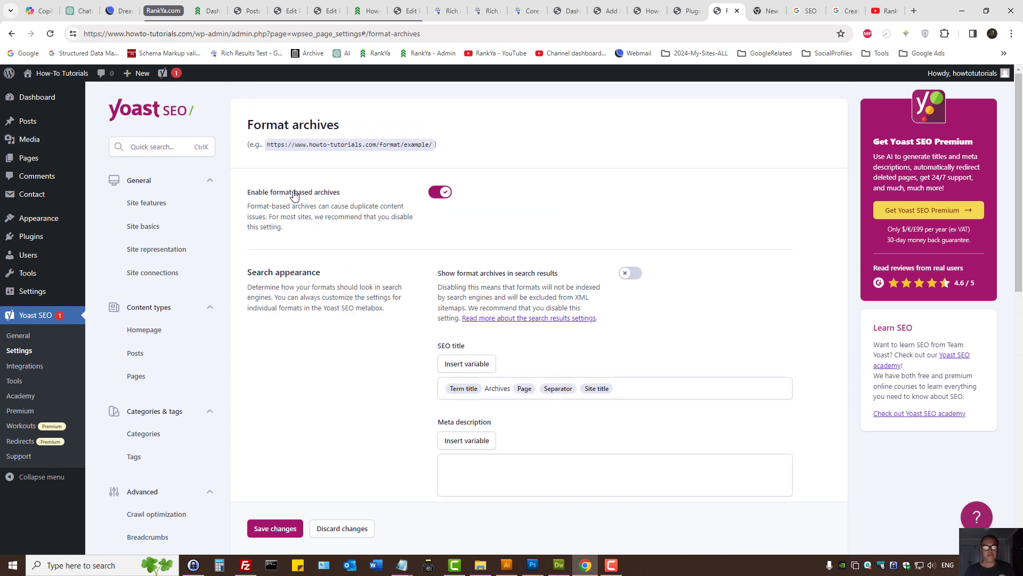
click(437, 195)
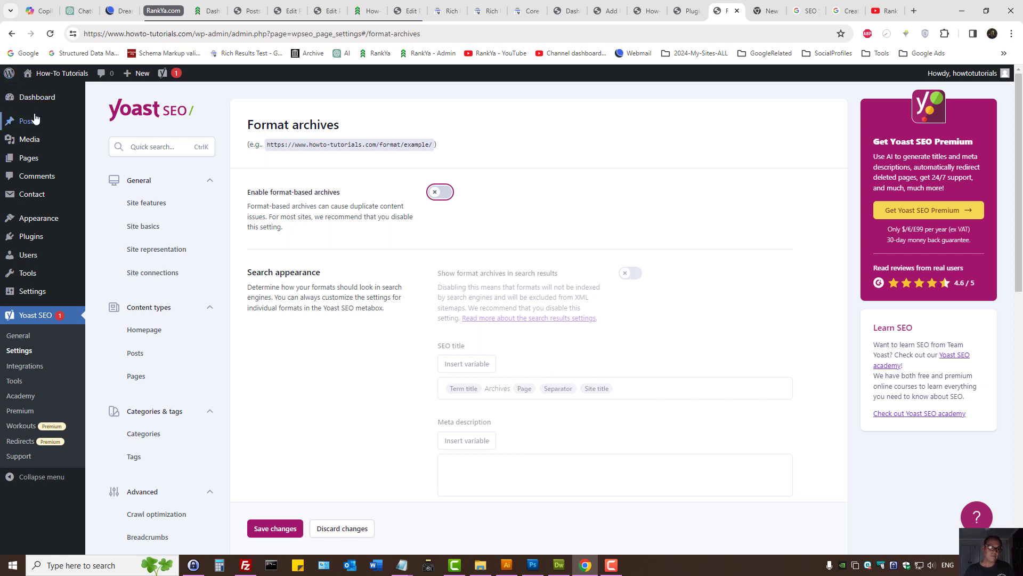
Step: Open the posts list in a new tab, start a new post and choose the Gallery format
mouse_move(32, 125)
middle_click(103, 168)
key(ctrl+Tab)
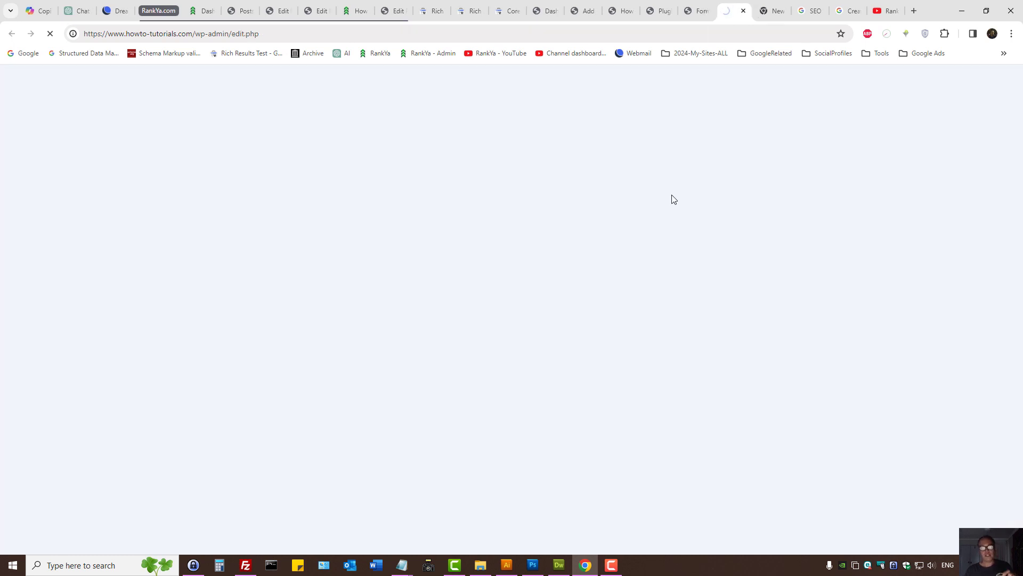
click(140, 103)
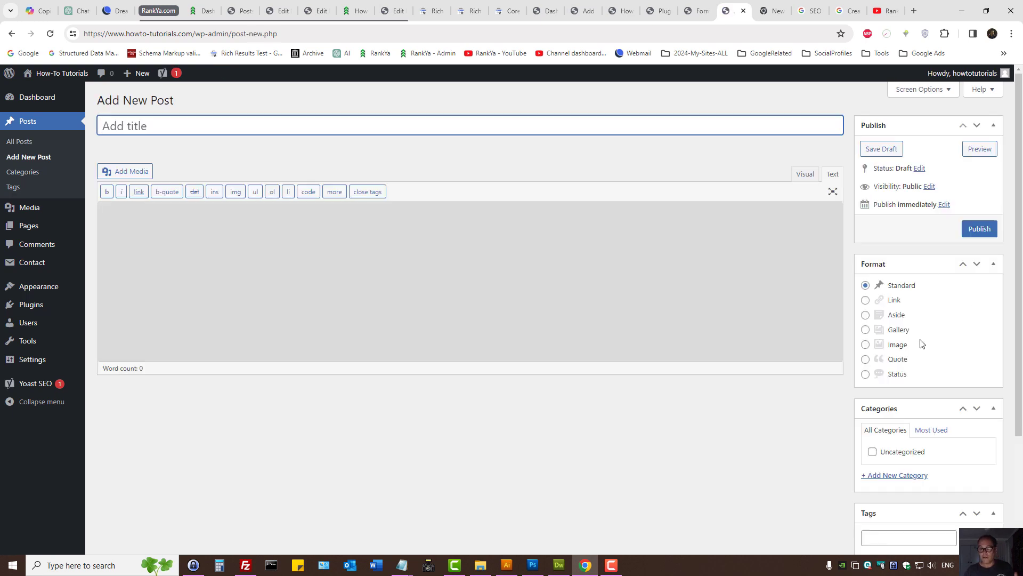
click(866, 332)
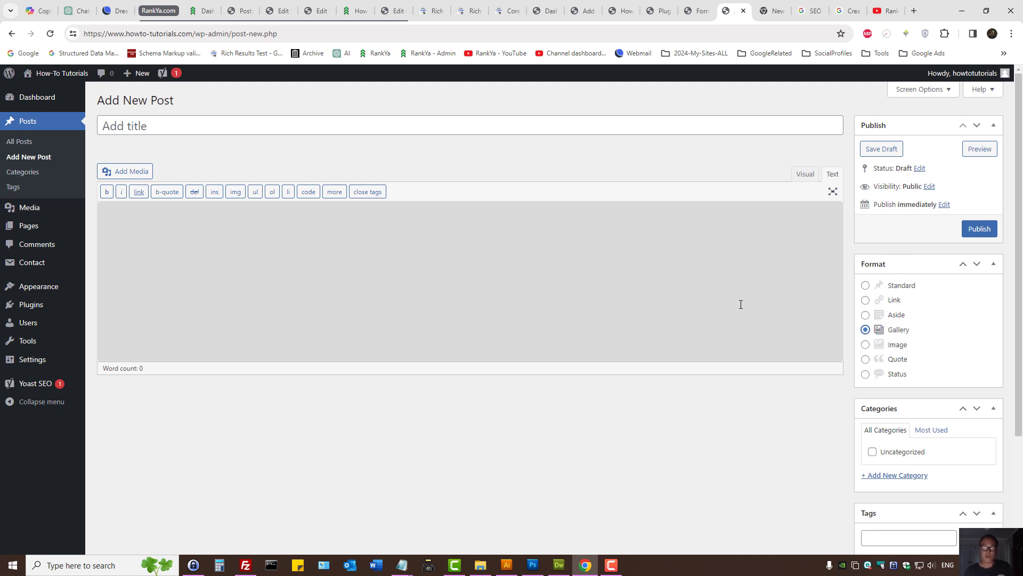
Step: Return to the Format archives settings and switch format-based archives on and off again
click(665, 8)
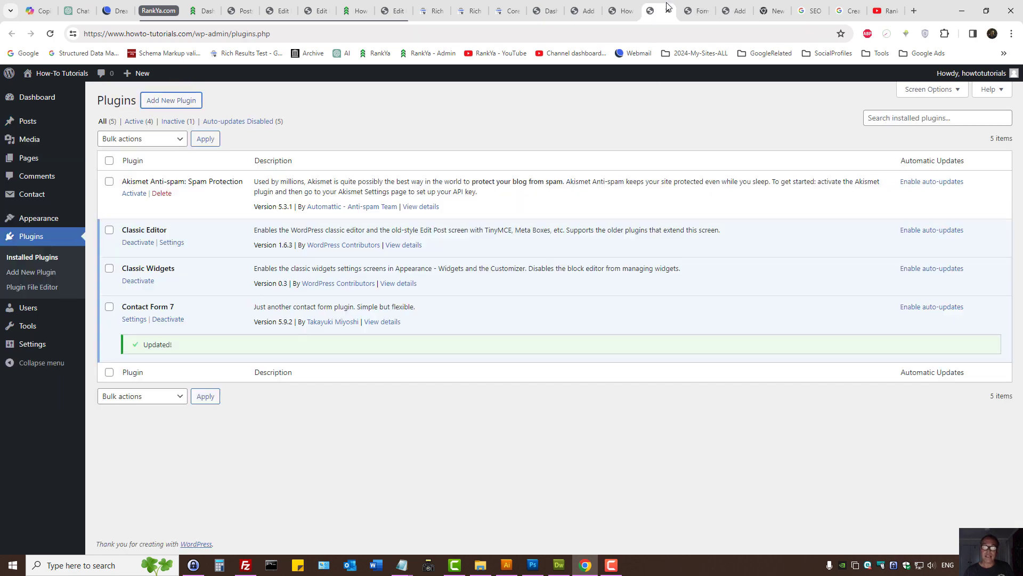
click(702, 11)
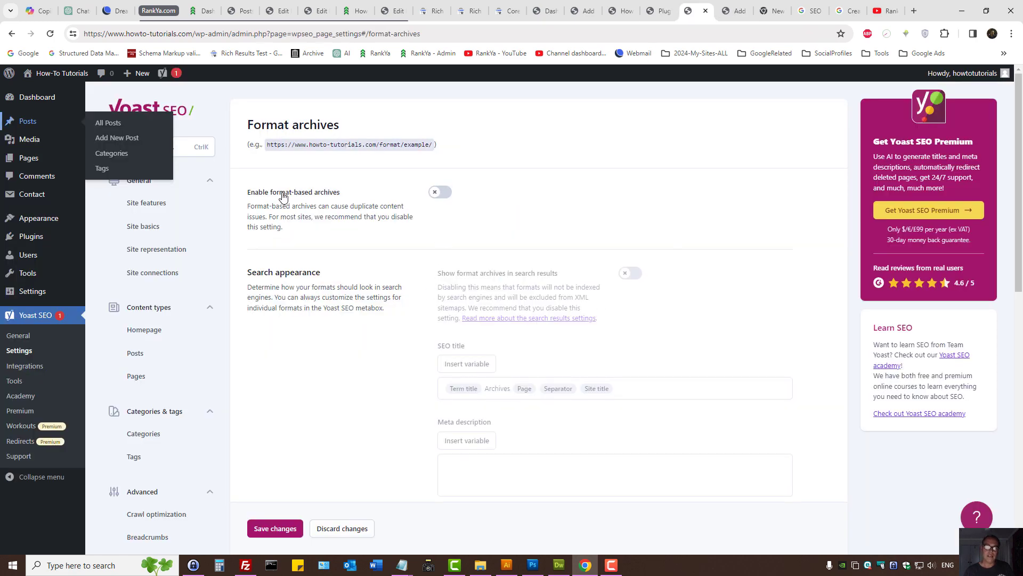
click(440, 192)
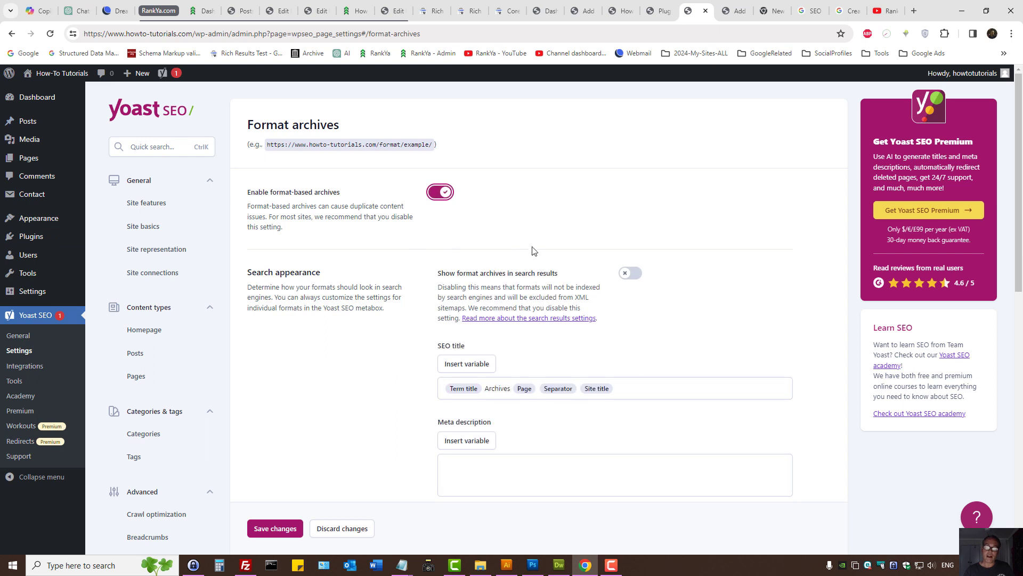
click(435, 197)
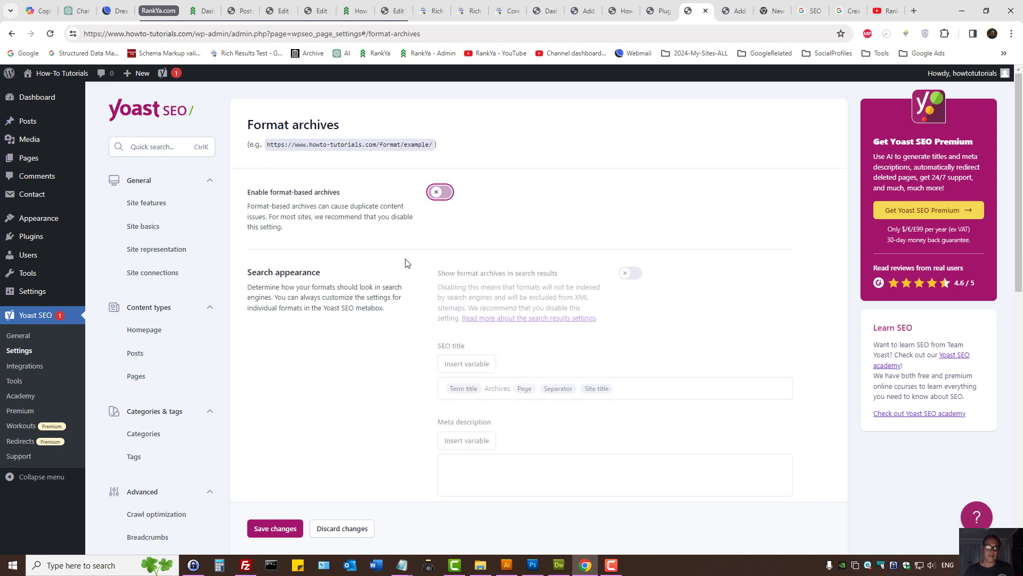
Step: Set the new post's format back to Standard and return to the Format archives settings
click(746, 8)
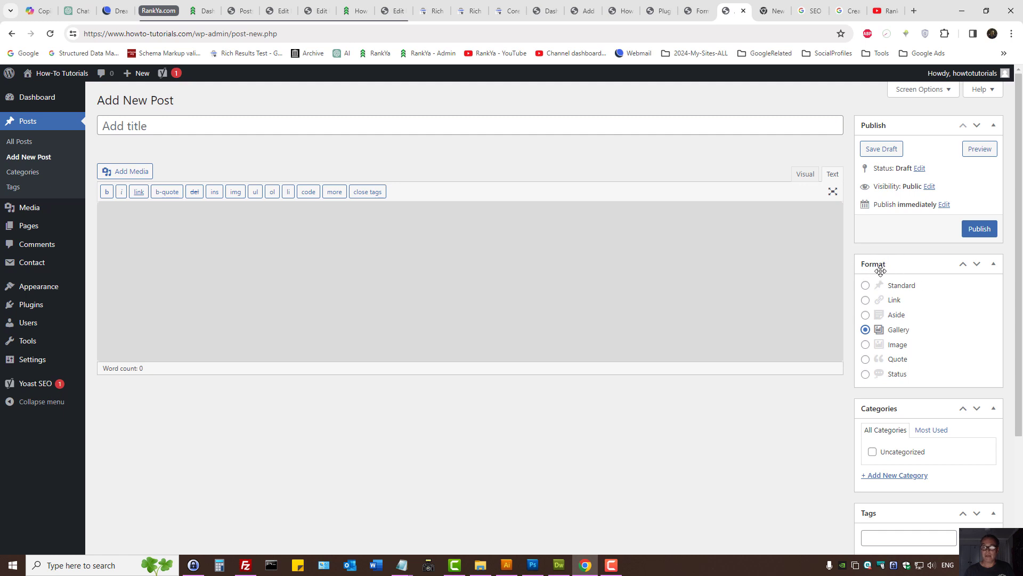
click(867, 288)
click(658, 11)
click(695, 10)
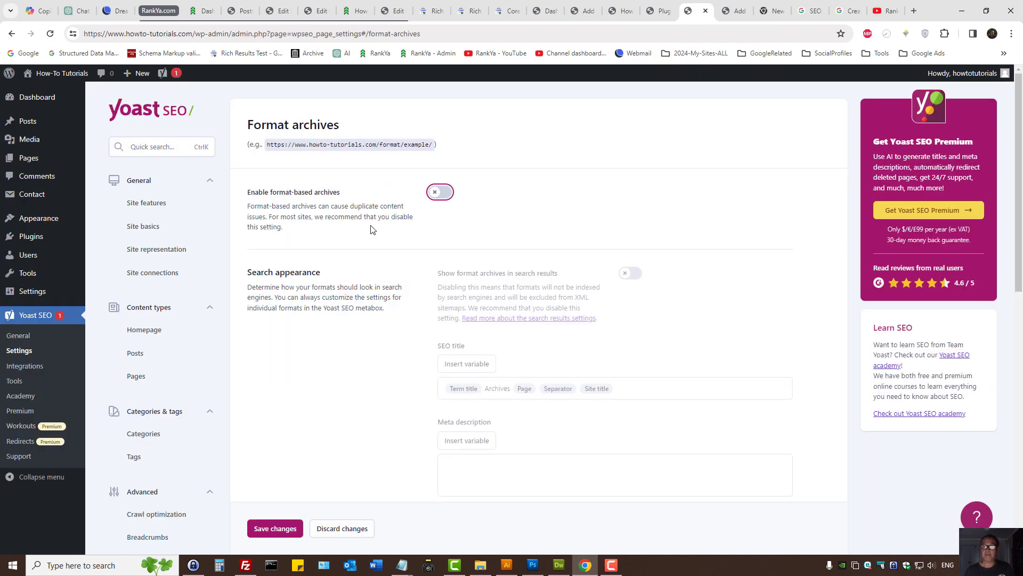
Step: Open the Special pages settings and remove Separator and Site title from the internal search page title
scroll(372, 229, down, 3)
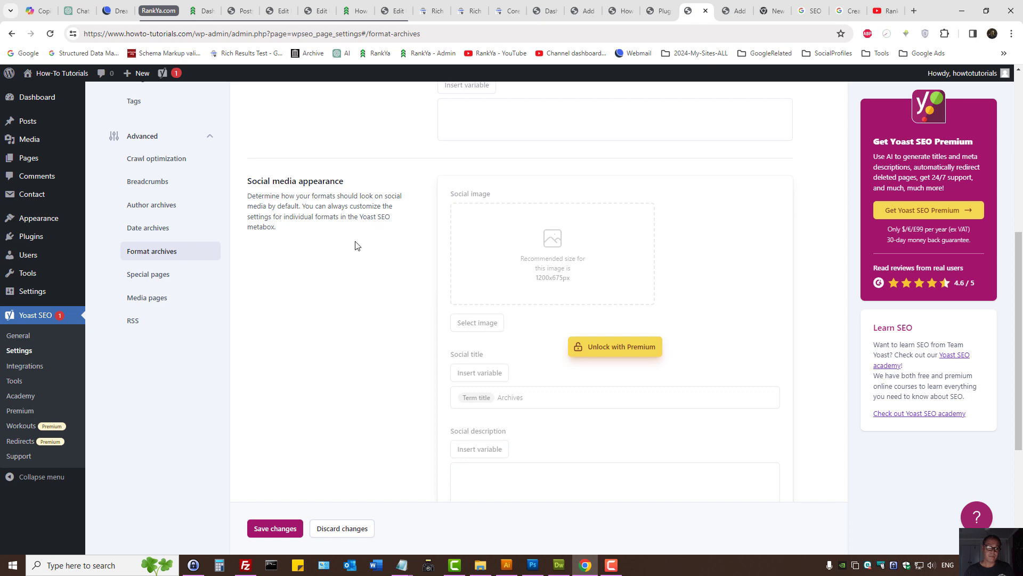
click(148, 275)
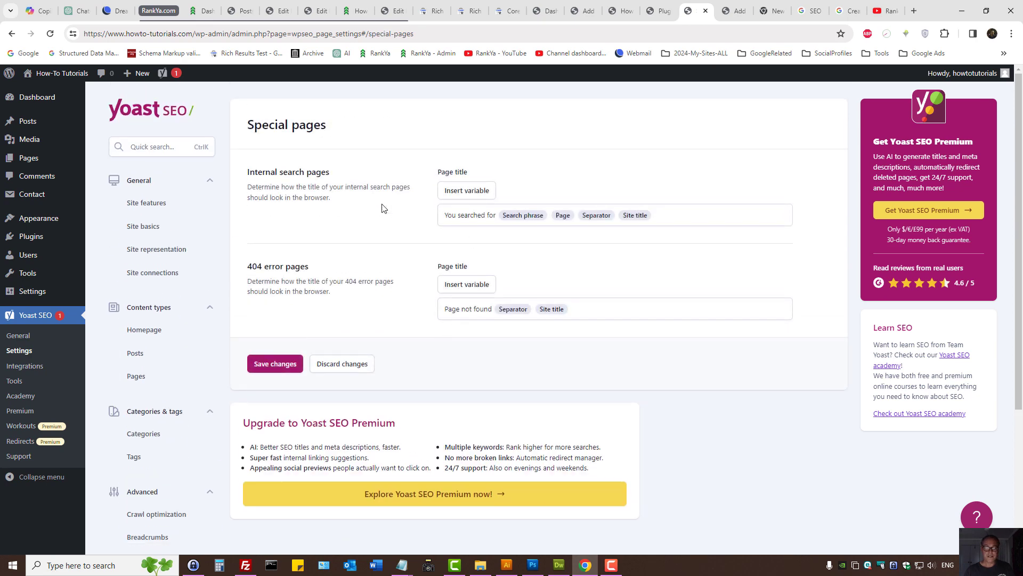
drag(276, 172, 344, 172)
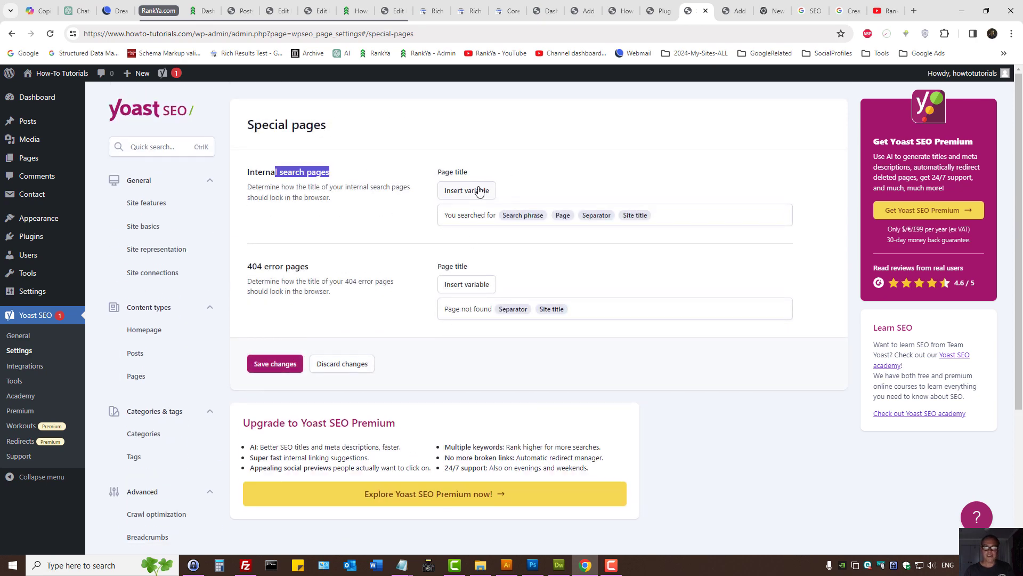
click(701, 215)
key(BackSpace)
key(BackSpace)
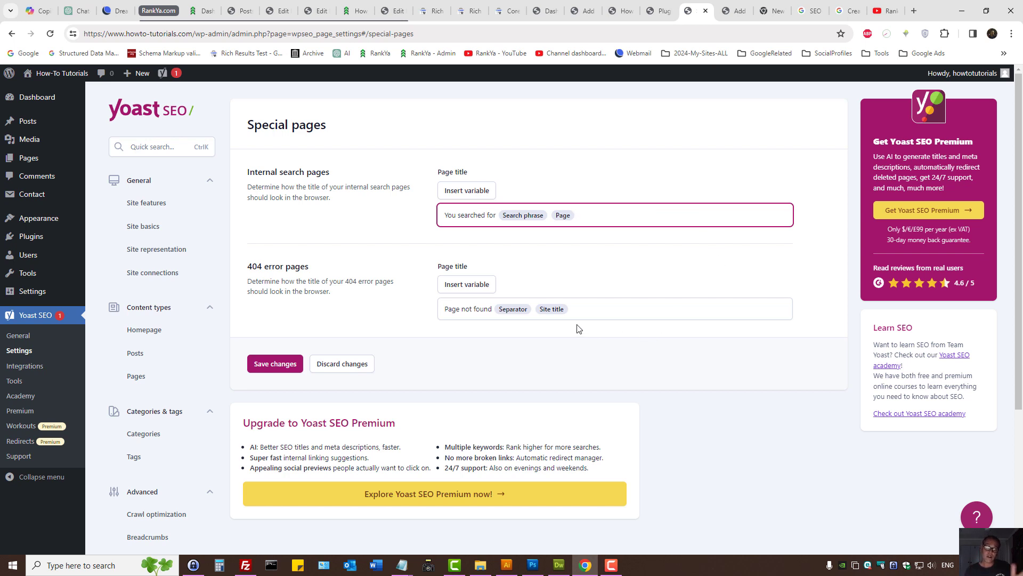
Step: Review the 404 error page title and save the settings changes
click(592, 312)
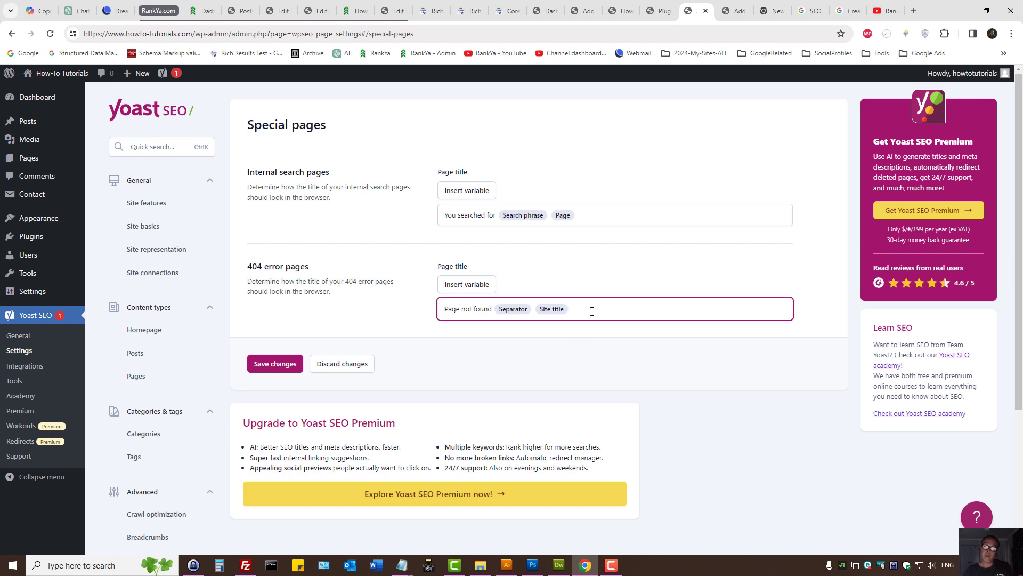
triple_click(263, 265)
click(356, 289)
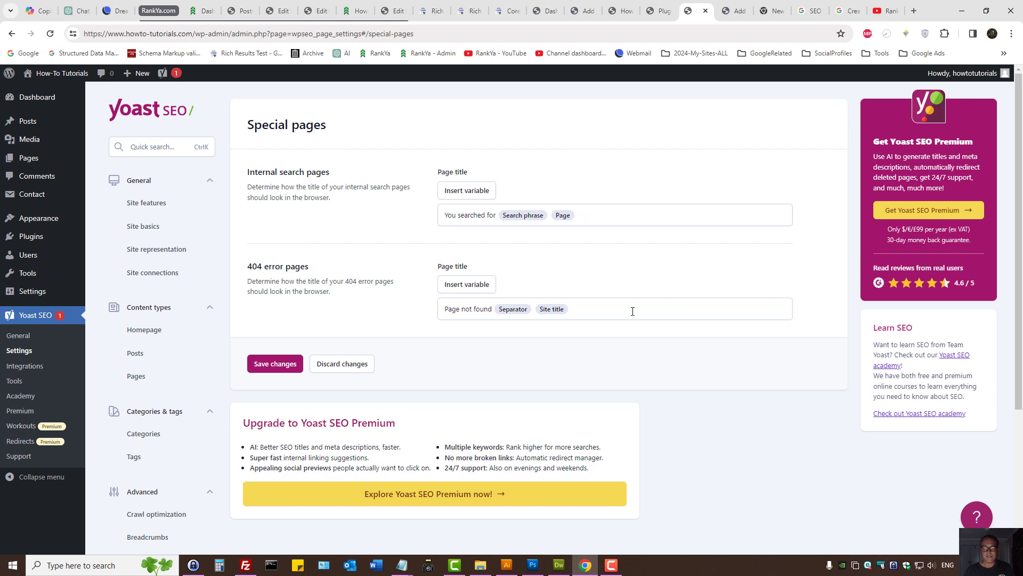
click(632, 312)
click(275, 364)
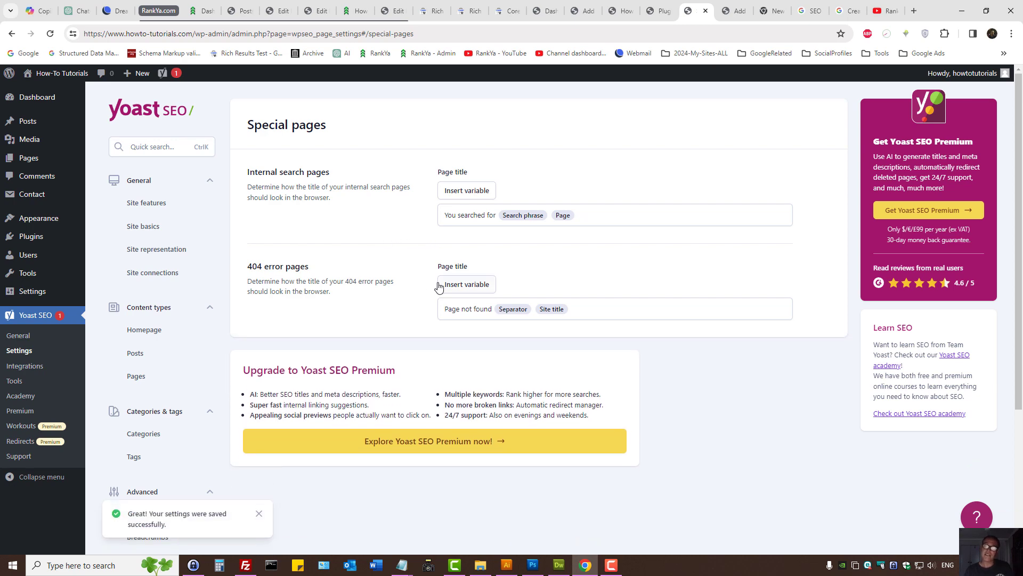
Step: Open the Media pages settings and enable media pages
scroll(415, 377, down, 3)
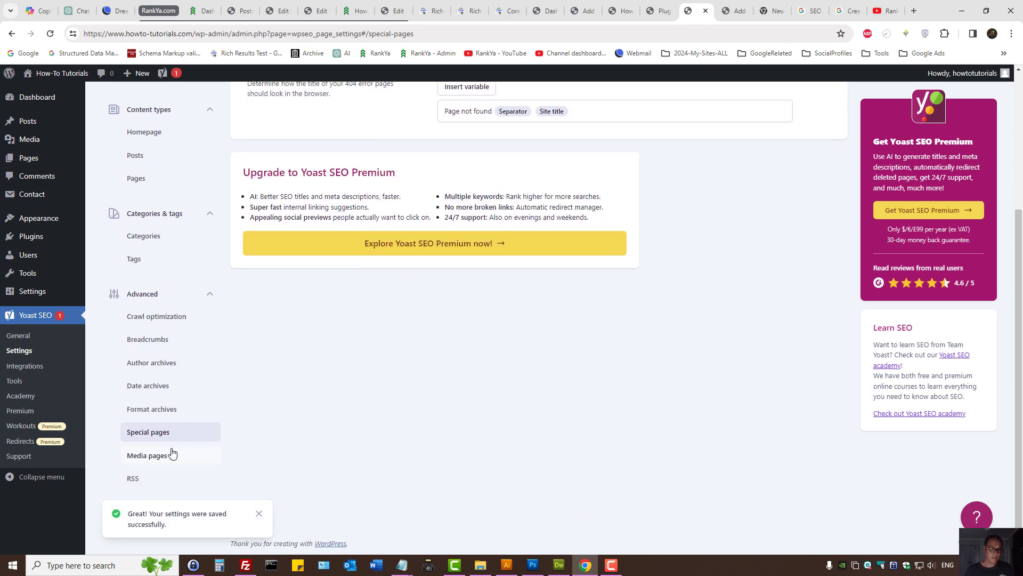
click(154, 457)
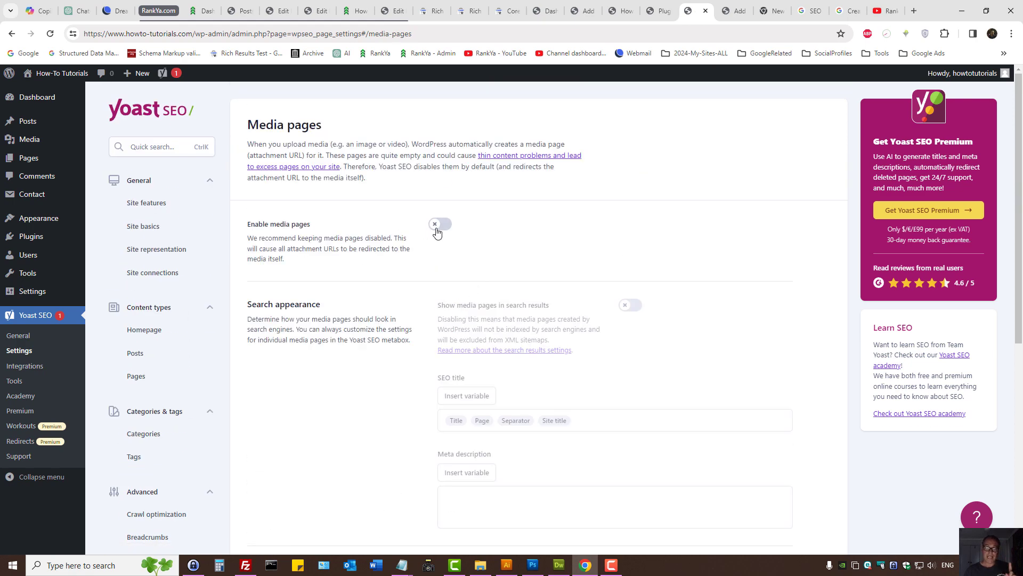
click(438, 224)
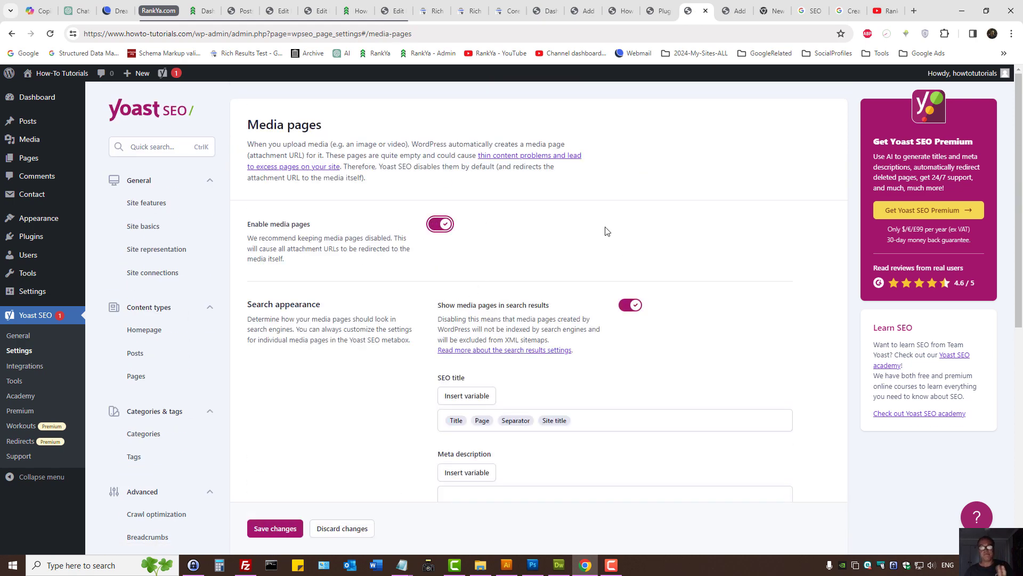
click(732, 10)
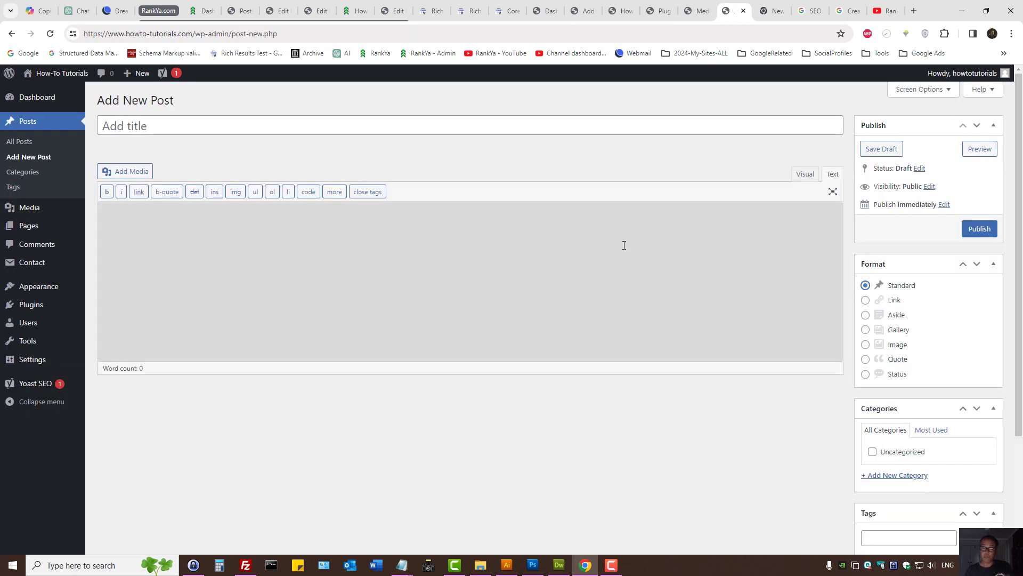
click(685, 12)
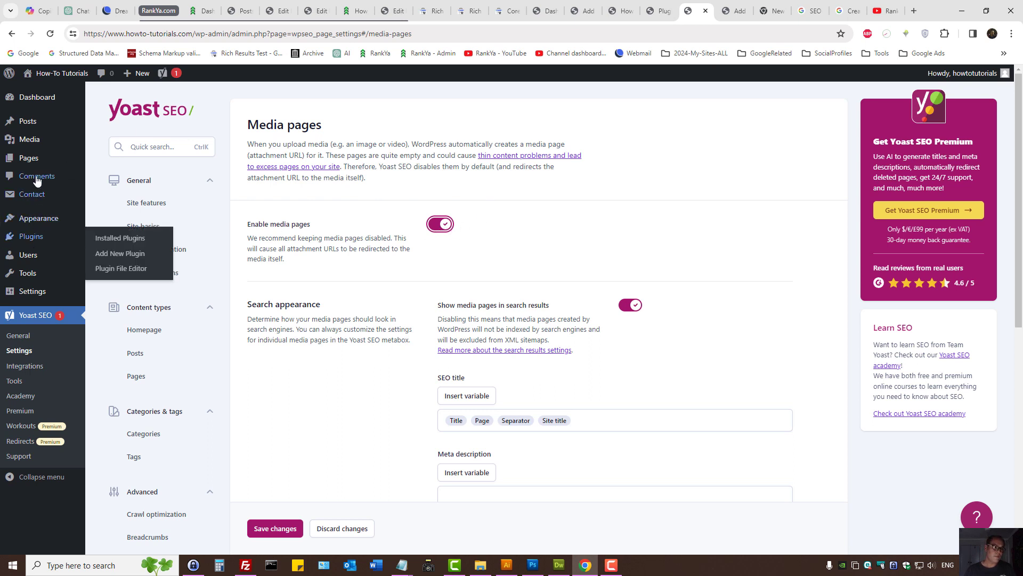
Step: Open the point-placeholder image's attachment details from the media library in a new tab and view its file URL
middle_click(25, 140)
click(702, 7)
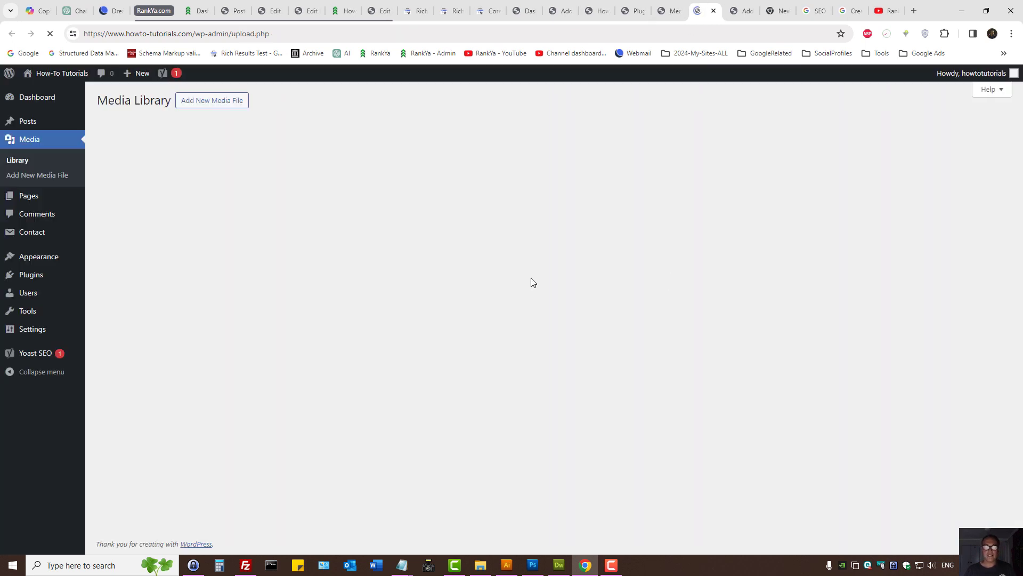
click(151, 199)
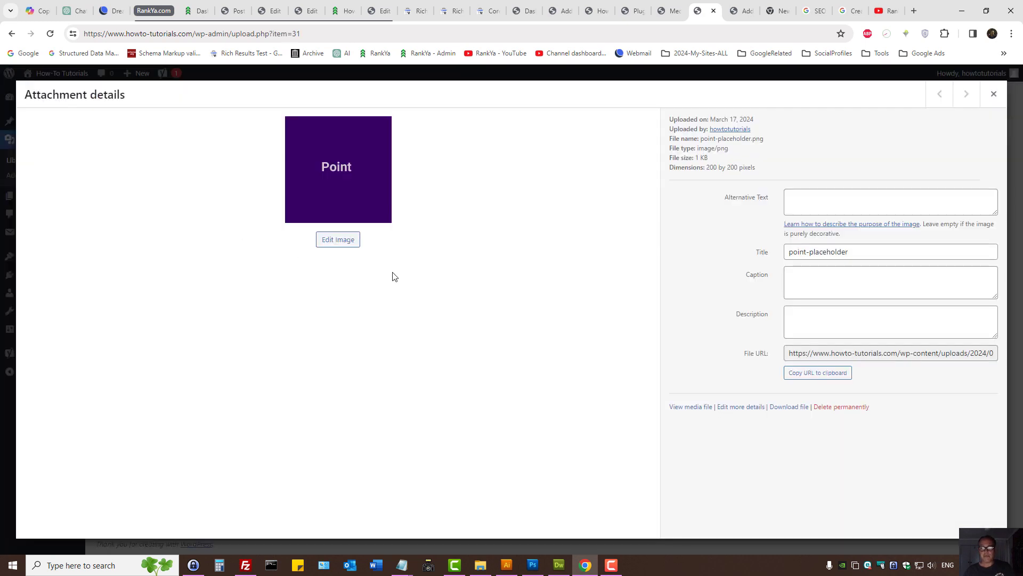
click(835, 355)
right_click(835, 355)
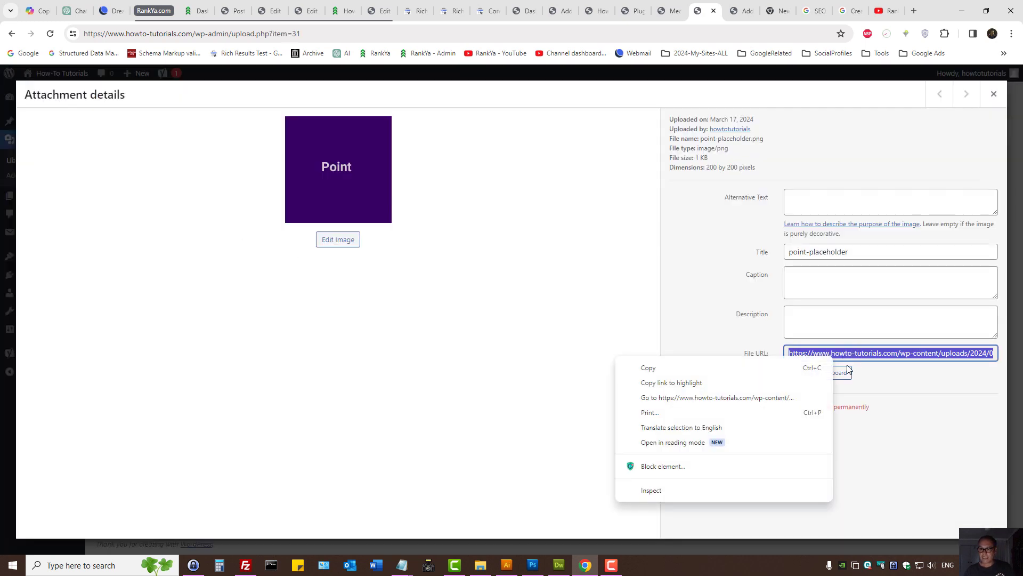
click(704, 396)
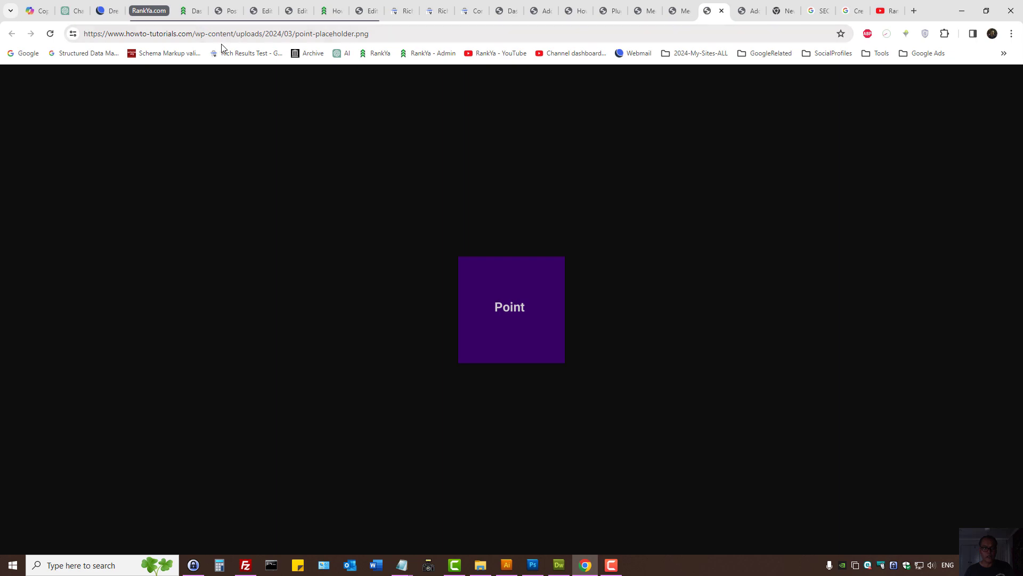
click(208, 31)
Step: Compare the image's direct file page with the new post editor and return to the Media pages settings
click(646, 11)
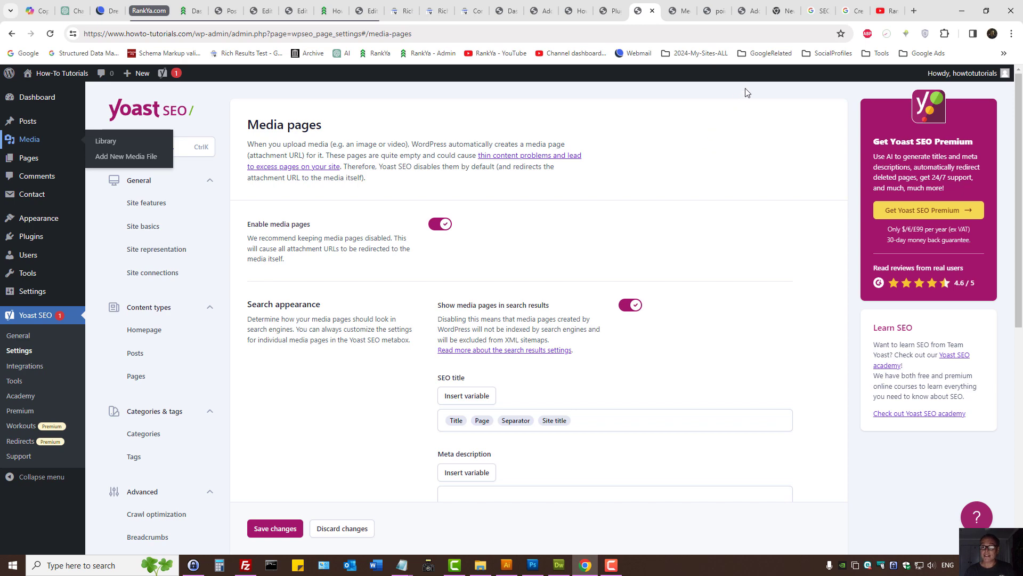
click(756, 4)
click(781, 7)
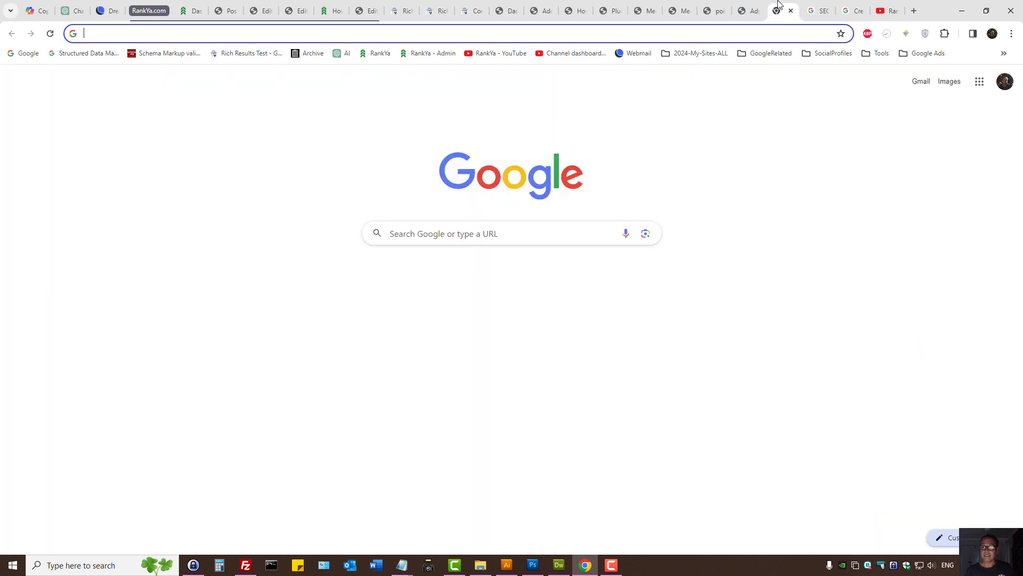
click(709, 10)
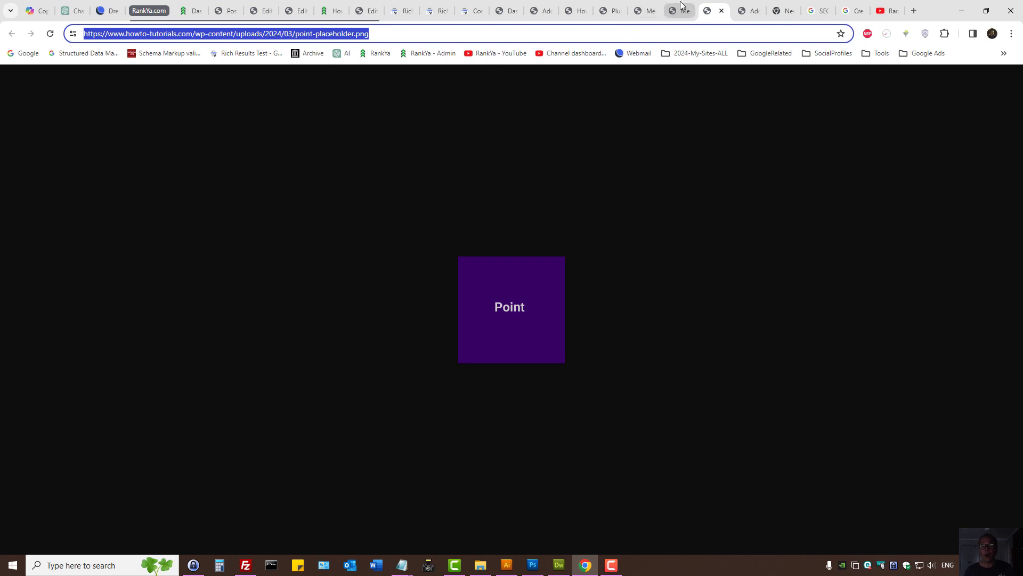
click(749, 11)
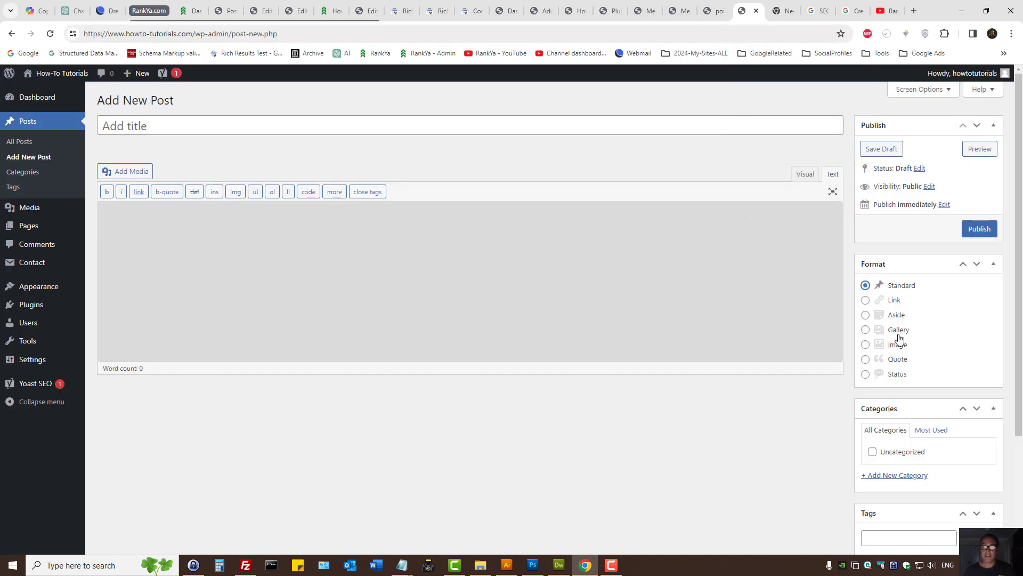
click(639, 9)
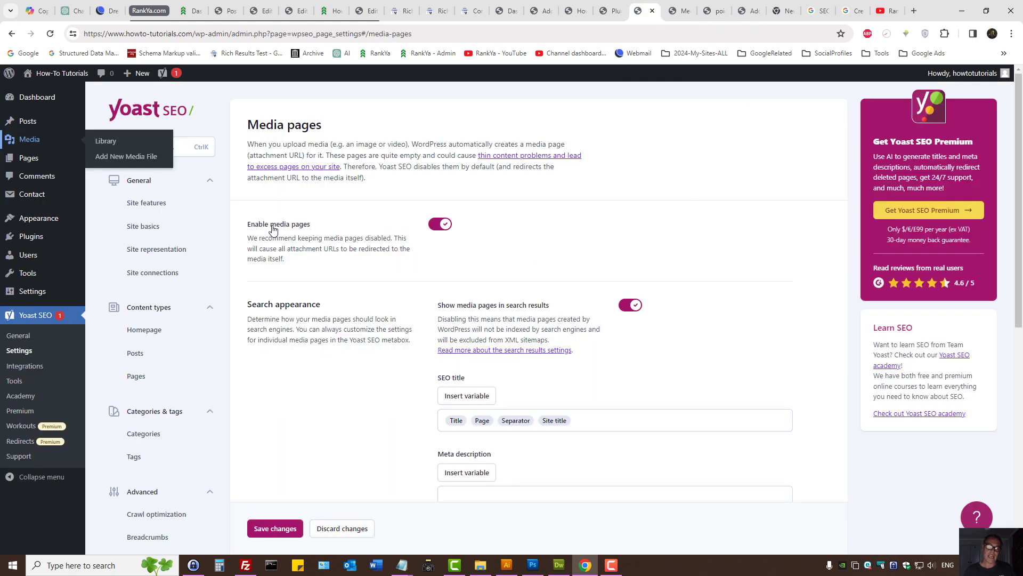
Step: Switch showing media pages in search results off and on again
scroll(351, 328, down, 3)
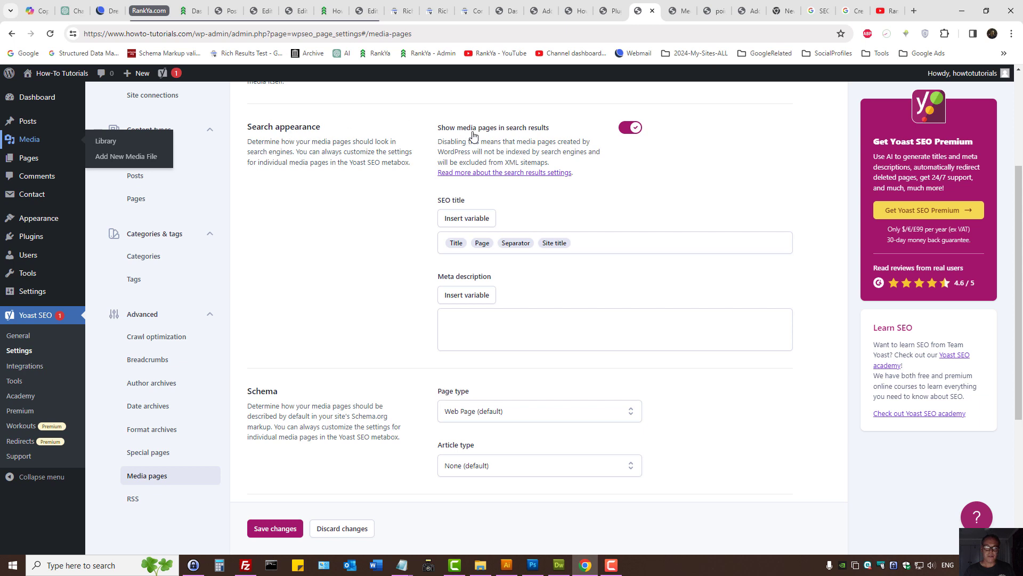
click(632, 128)
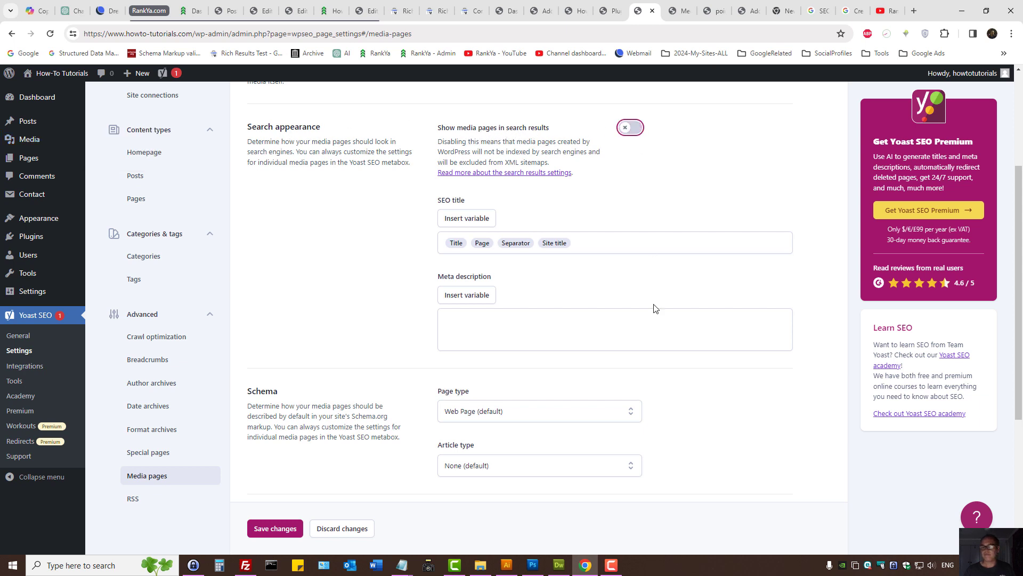
click(634, 128)
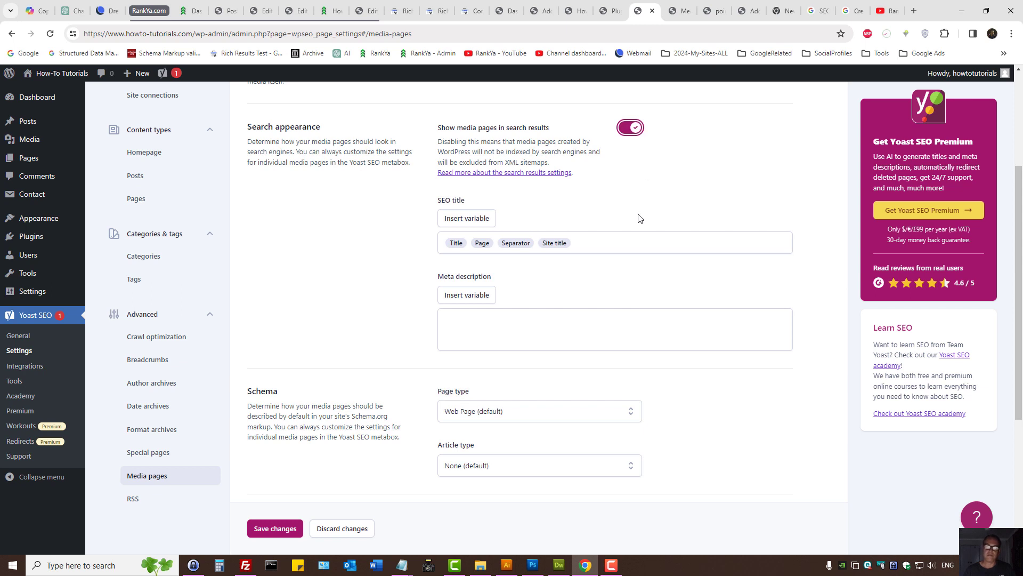
Step: Review the Schema page type options for media pages and save the settings changes
click(498, 414)
click(339, 364)
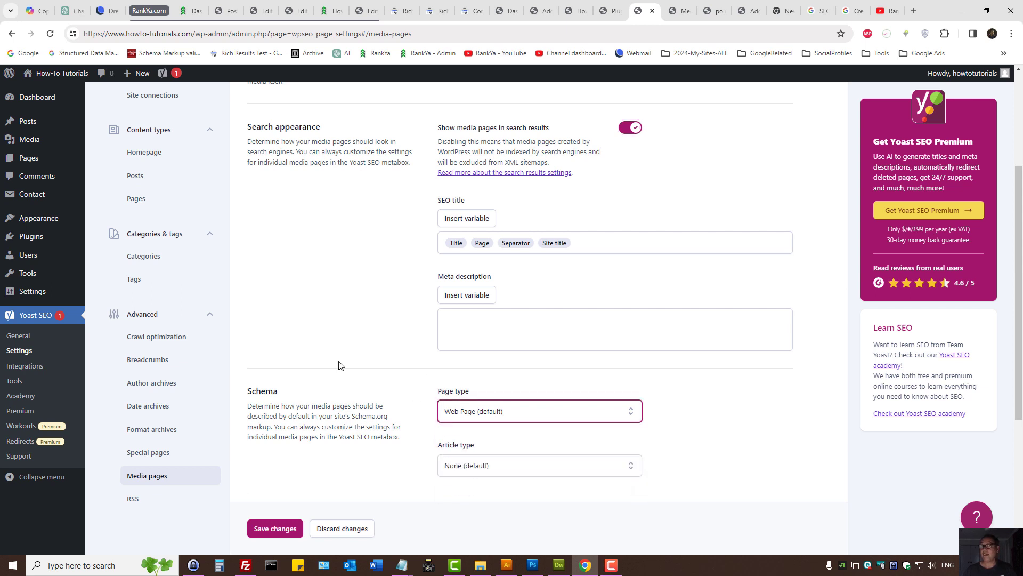
double_click(266, 389)
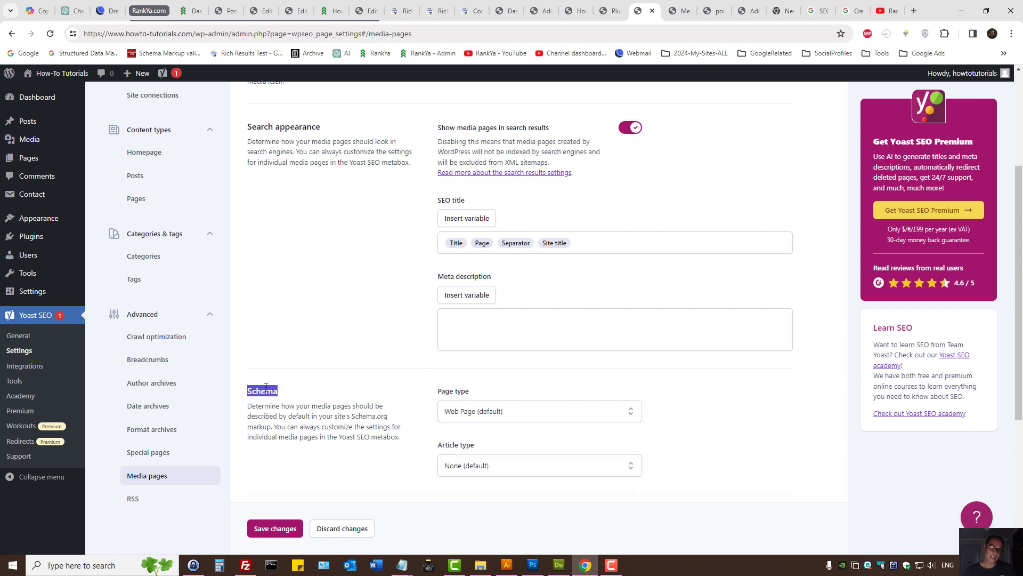
click(488, 414)
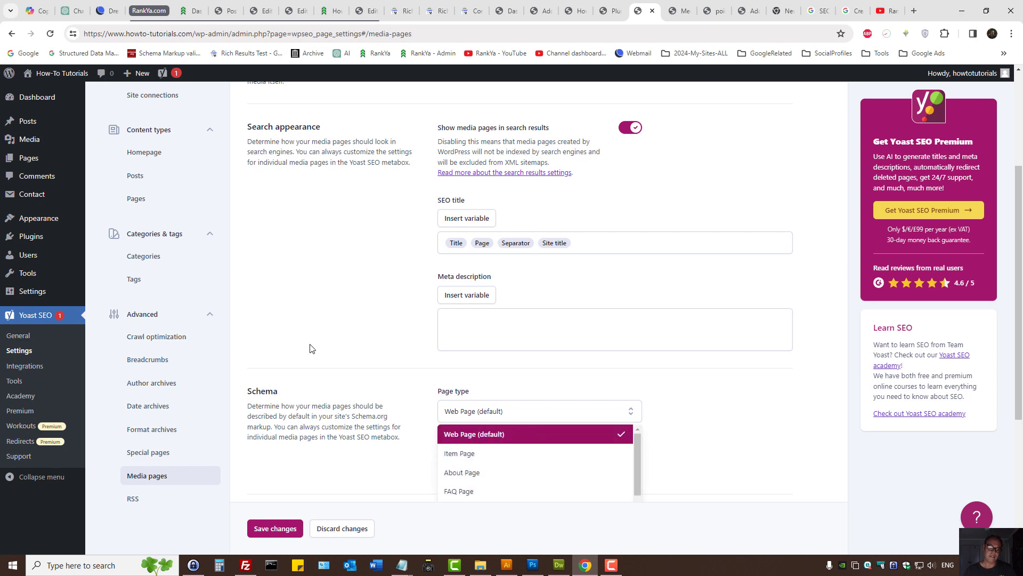
scroll(358, 397, down, 3)
click(275, 412)
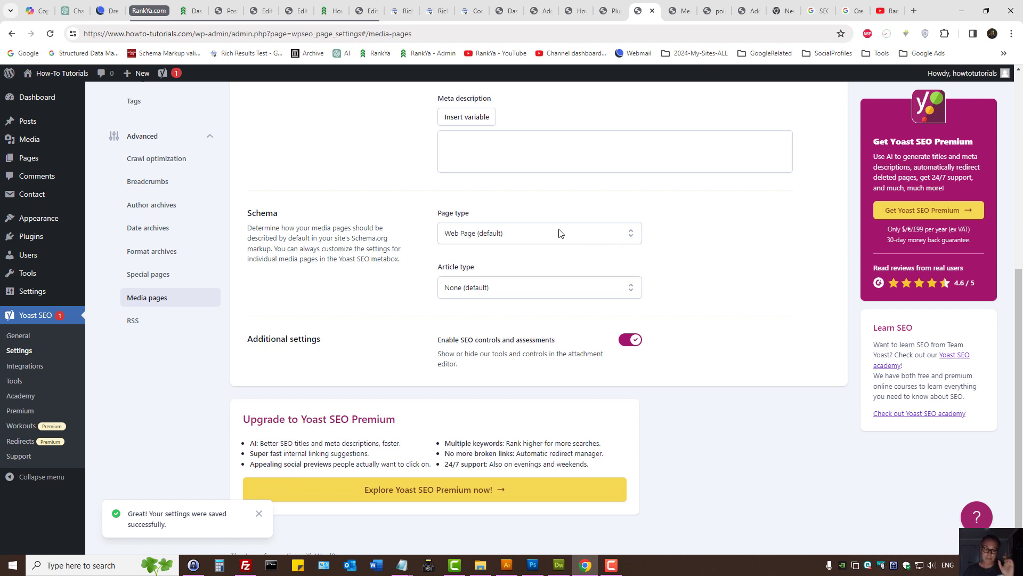
Step: Switch the SEO controls and assessments for media pages off and on again
scroll(333, 261, down, 1)
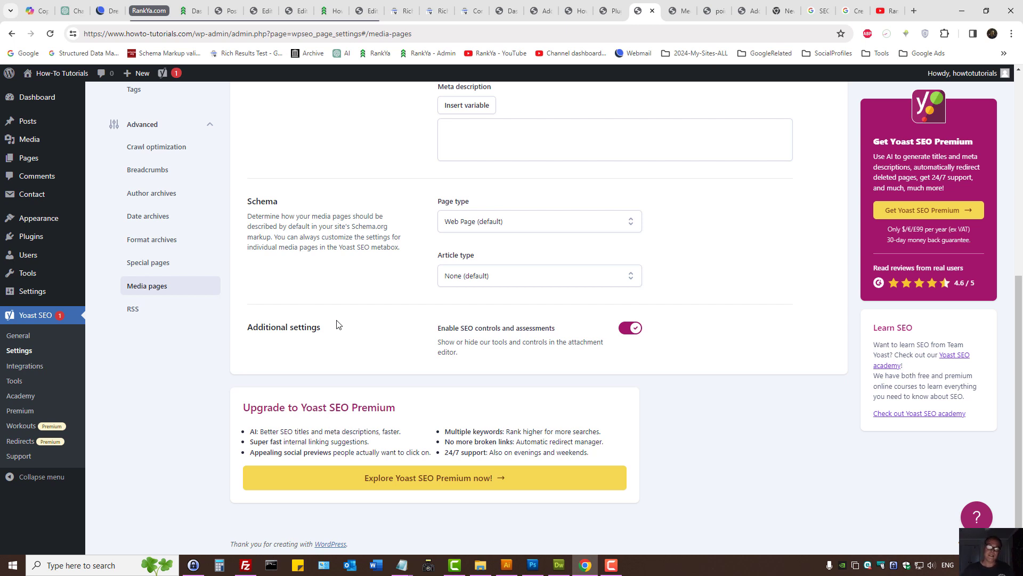
click(631, 329)
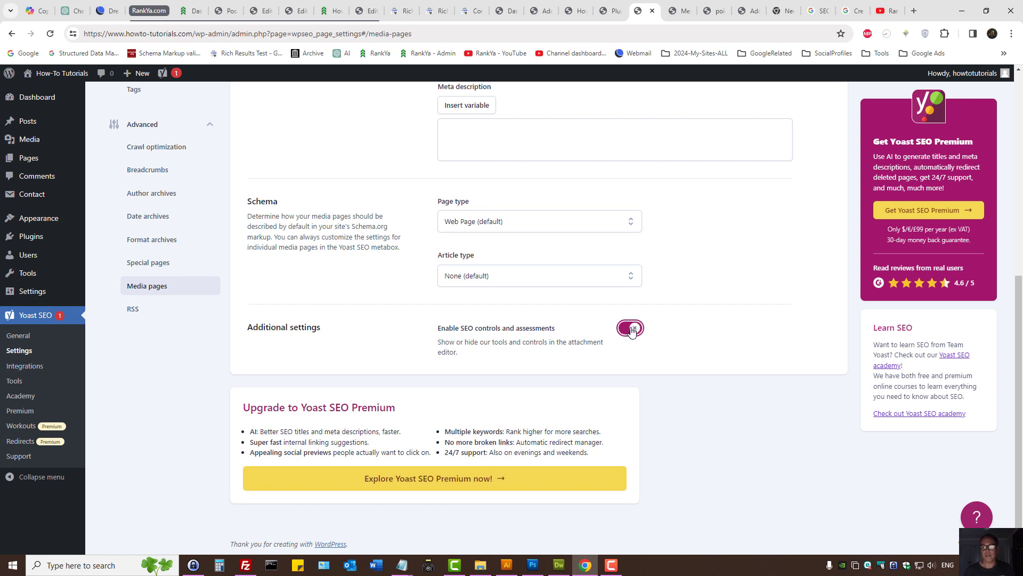
click(633, 330)
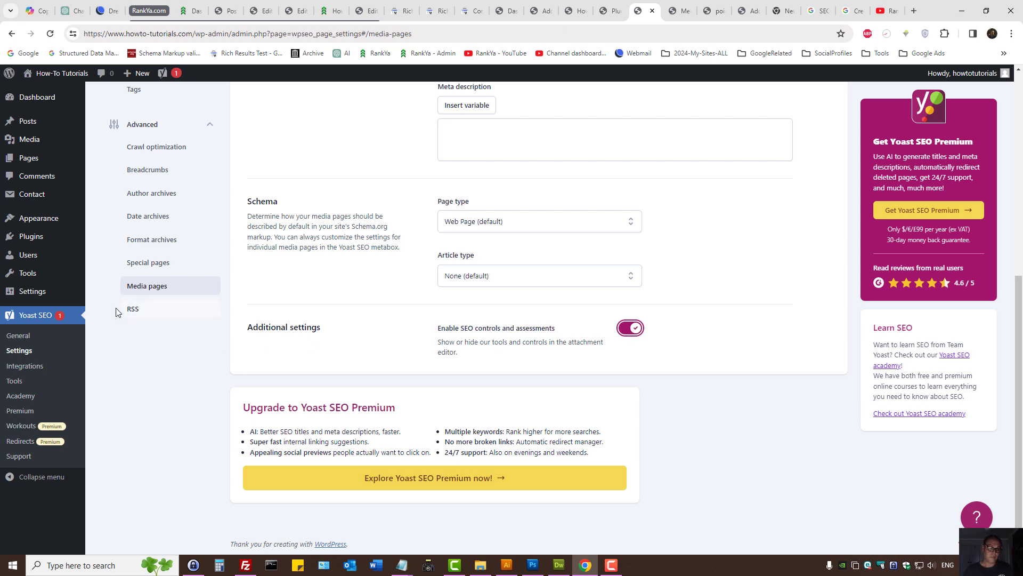
Step: Open the RSS settings and set the content before each feed post to "%%sitename%% Blog entry", copied from the Yoast tutorial post's RSS section
click(135, 310)
click(483, 215)
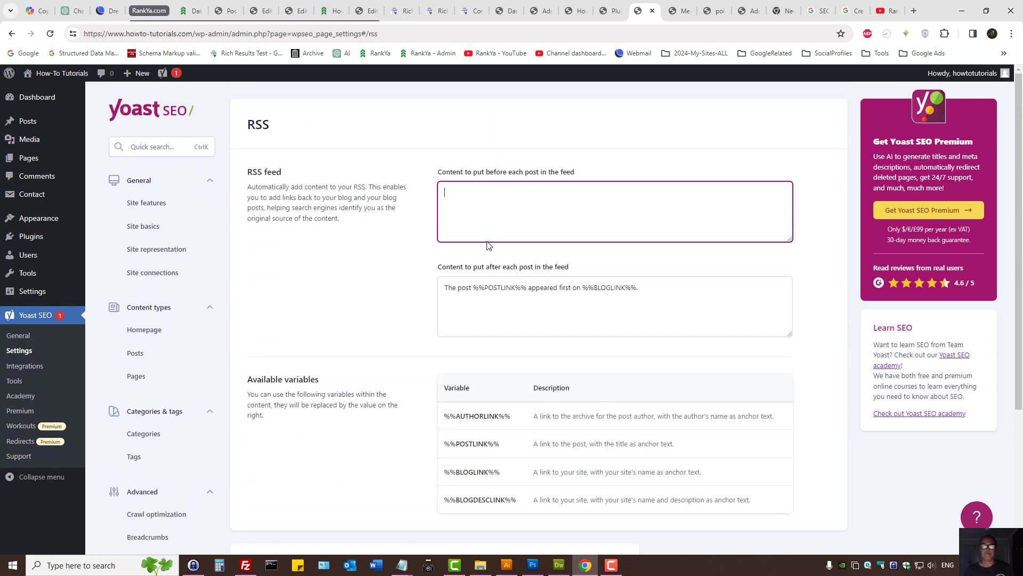
click(331, 11)
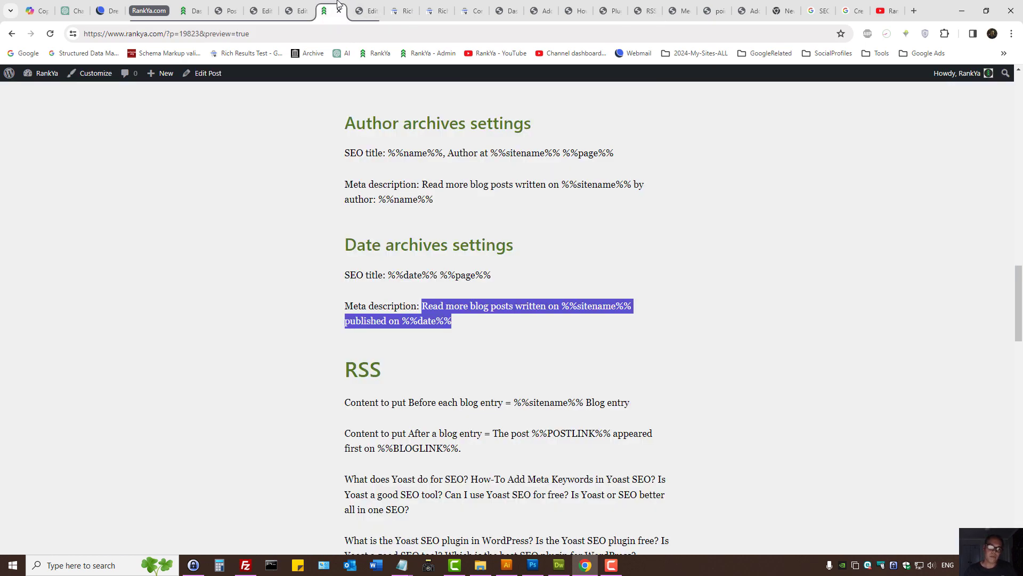
scroll(375, 240, down, 3)
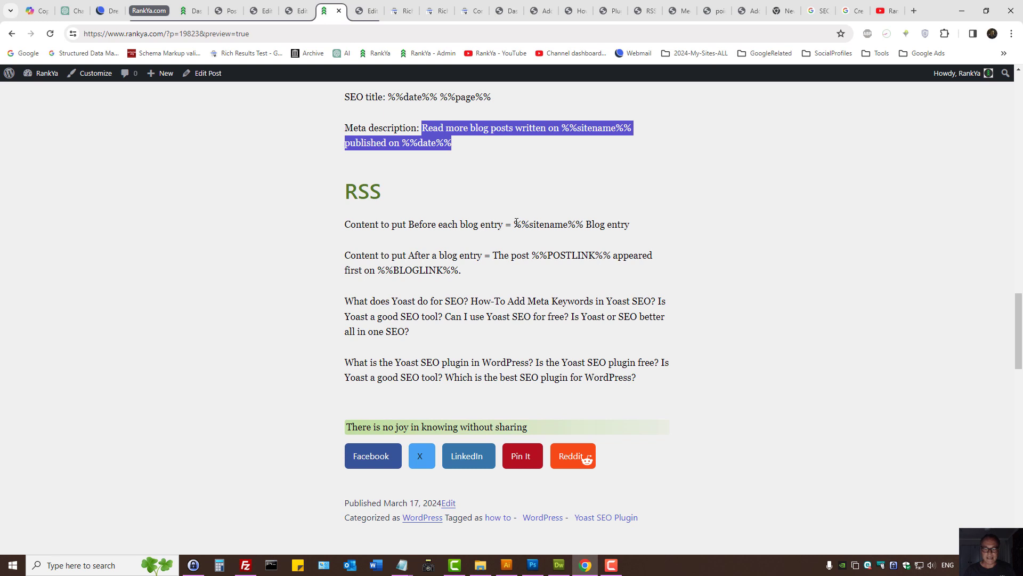
drag(515, 224, 643, 229)
key(ctrl+c)
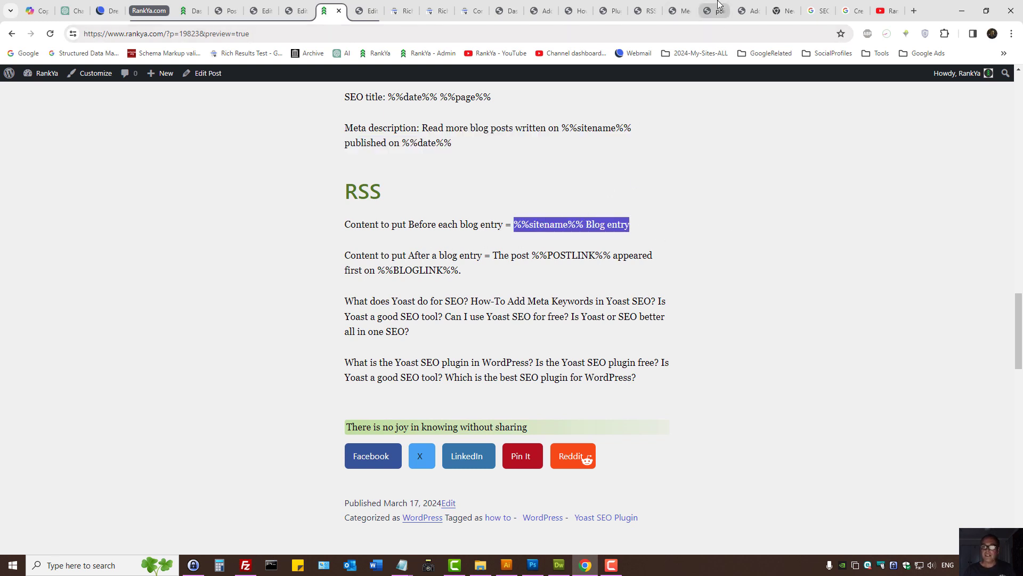
click(680, 11)
click(712, 11)
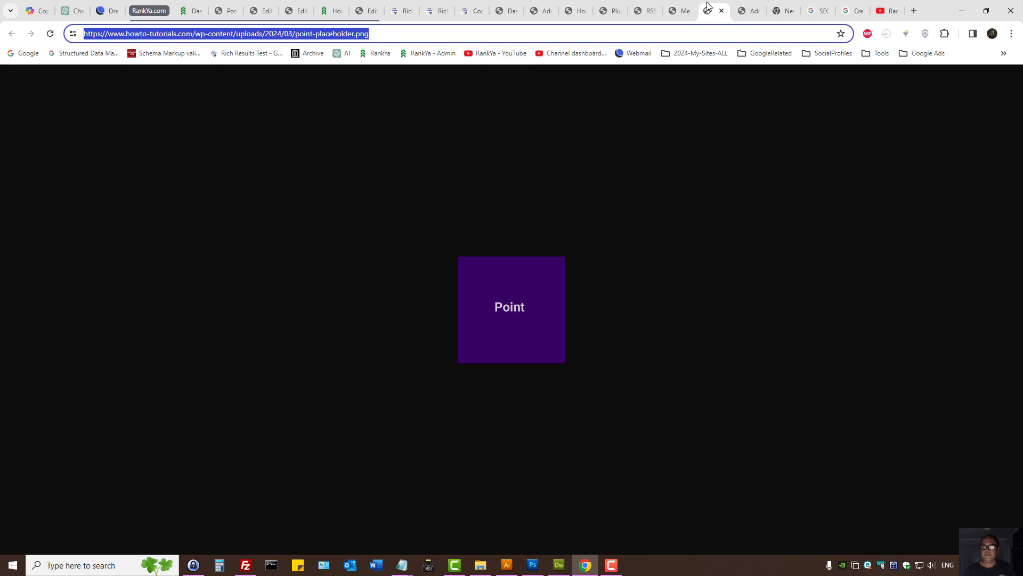
click(645, 10)
key(ctrl+v)
Step: Review the content placed after each post in the feed and save the RSS settings
click(490, 304)
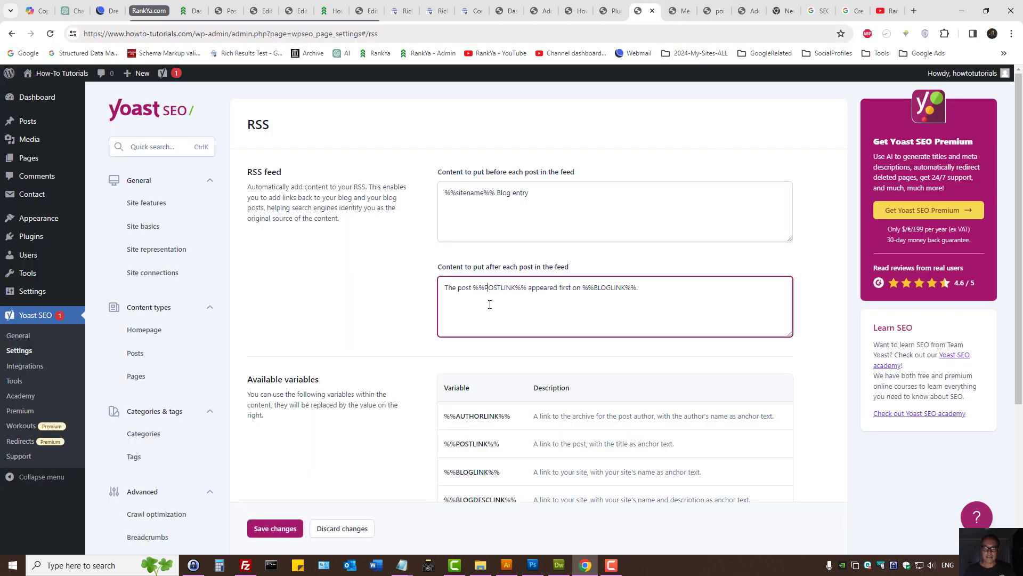
drag(657, 291, 390, 286)
scroll(309, 418, down, 3)
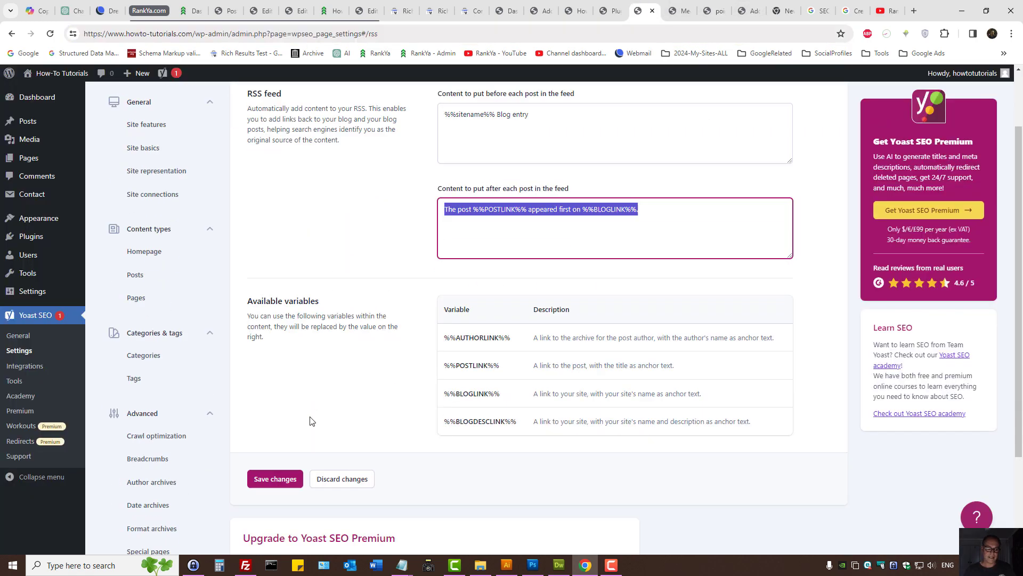
click(274, 380)
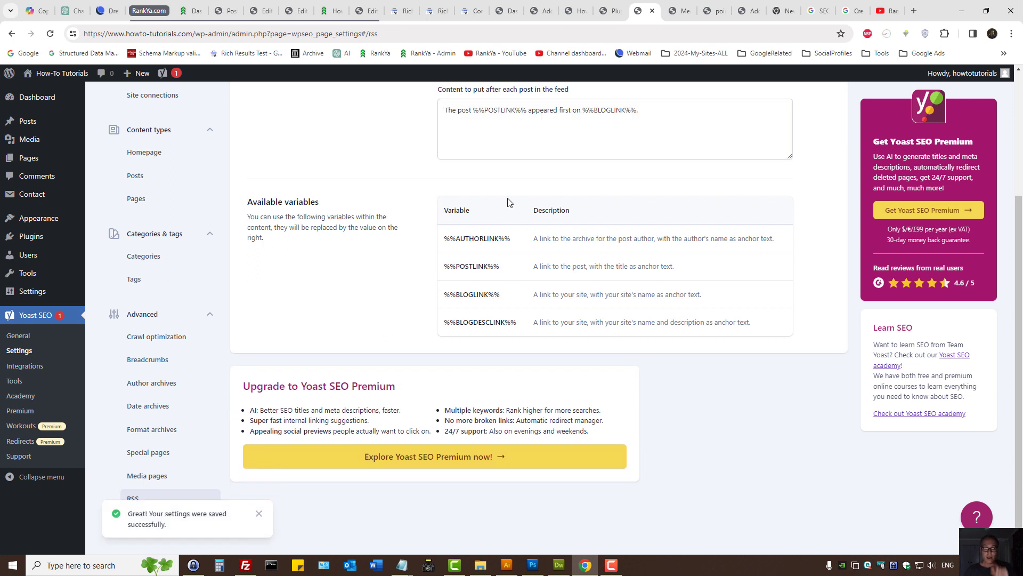
scroll(501, 199, up, 3)
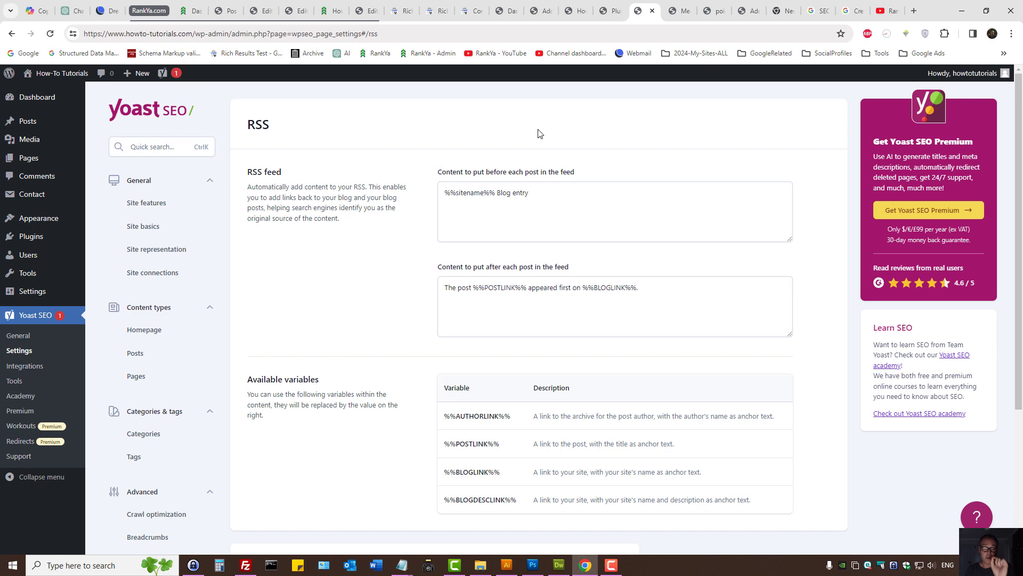
Step: Return to the beginning of the Yoast tutorial post and open the RankYa YouTube channel
click(327, 7)
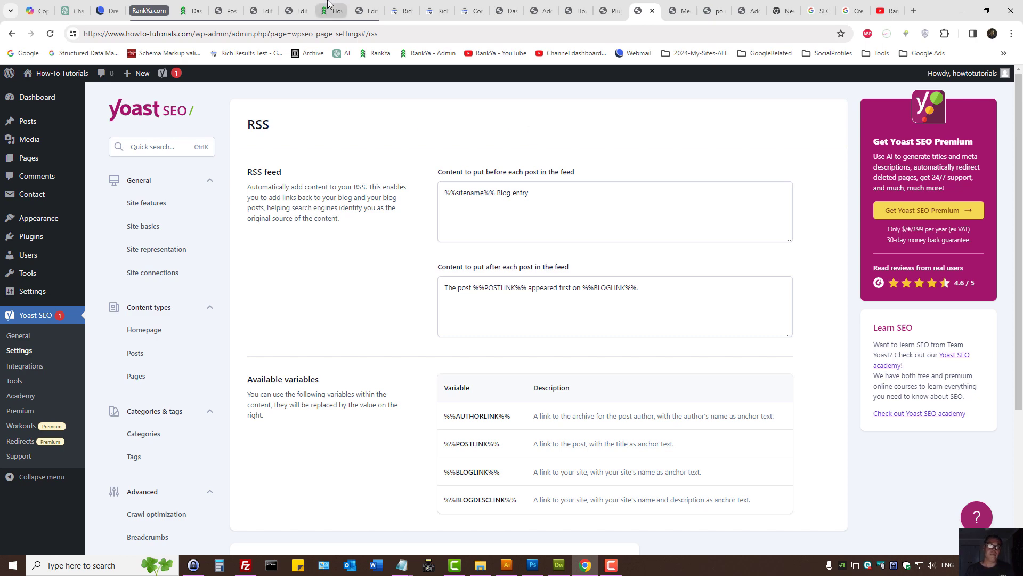
scroll(502, 201, up, 20)
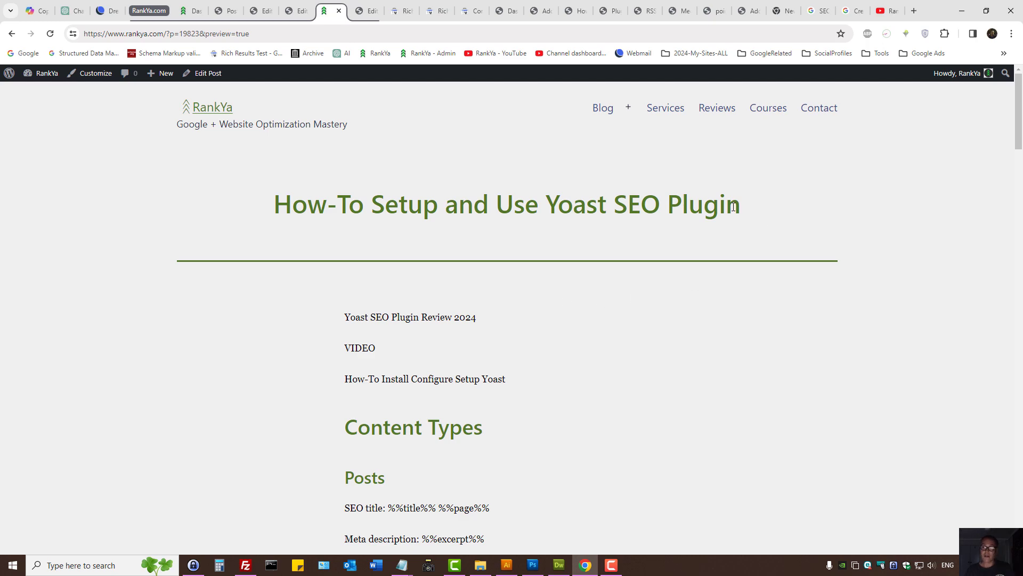
click(889, 10)
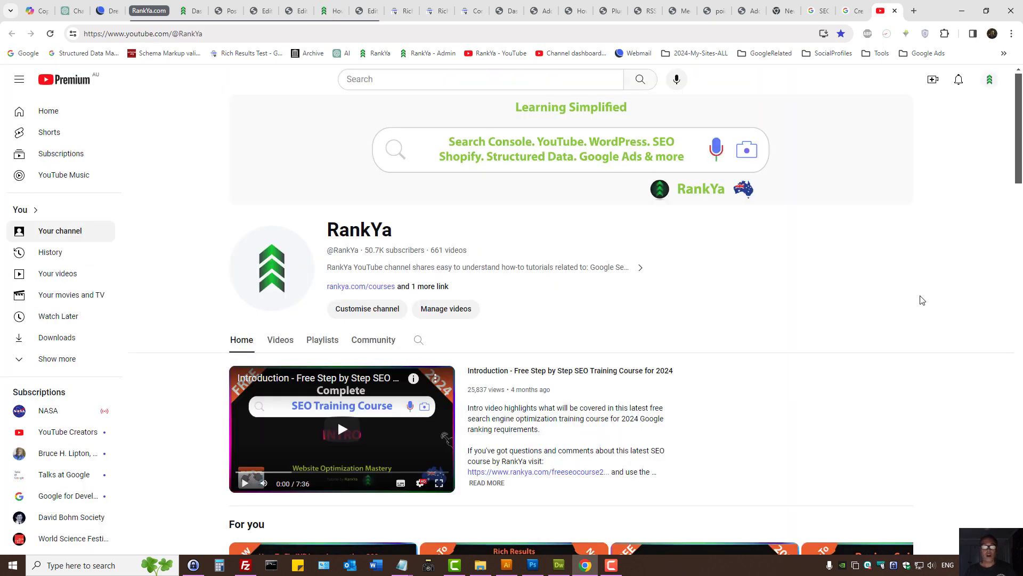